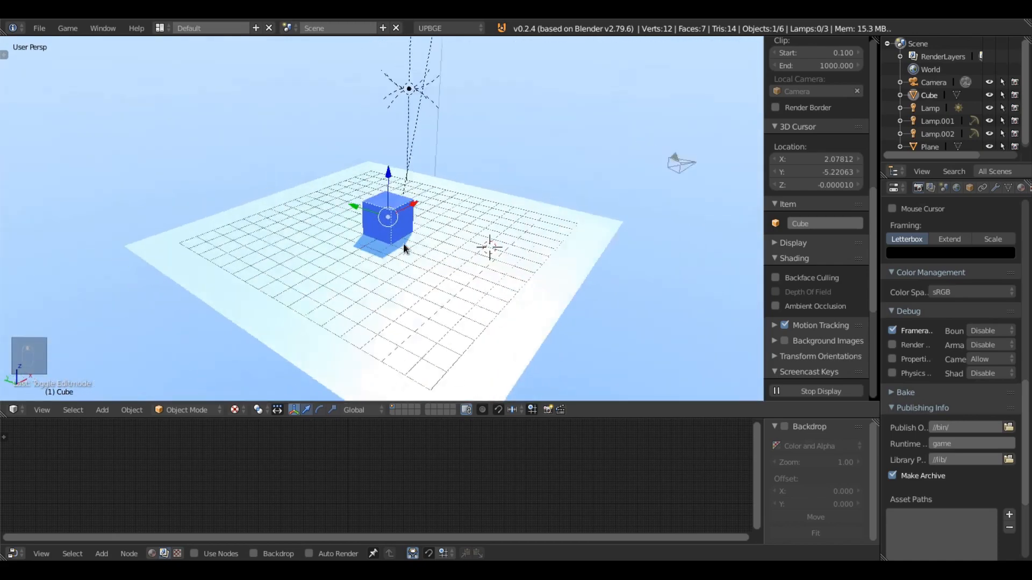
scroll(358, 265, up, 3)
scroll(361, 266, down, 2)
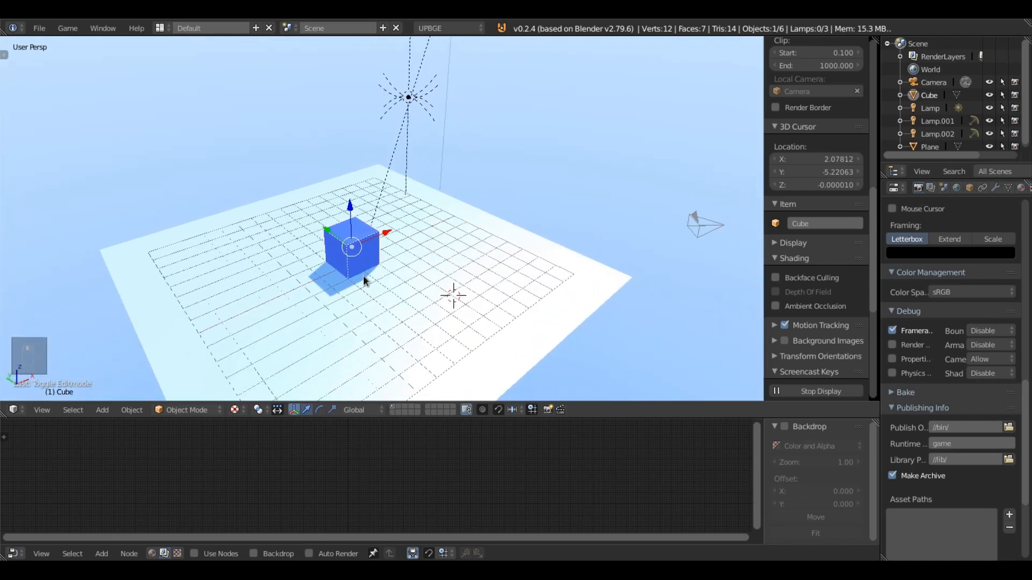
shift+middle_drag(344, 275, 369, 248)
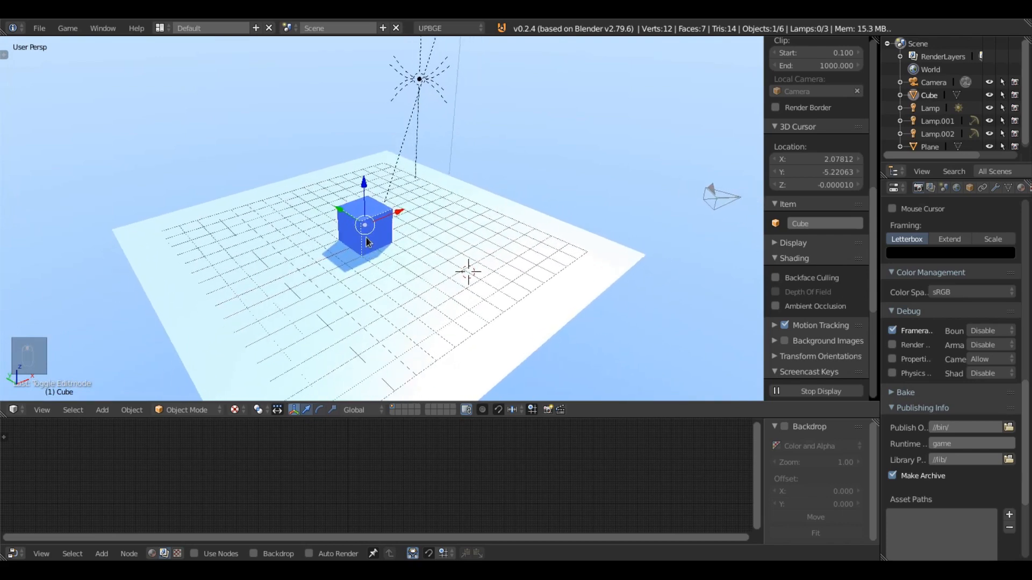
scroll(376, 230, up, 1)
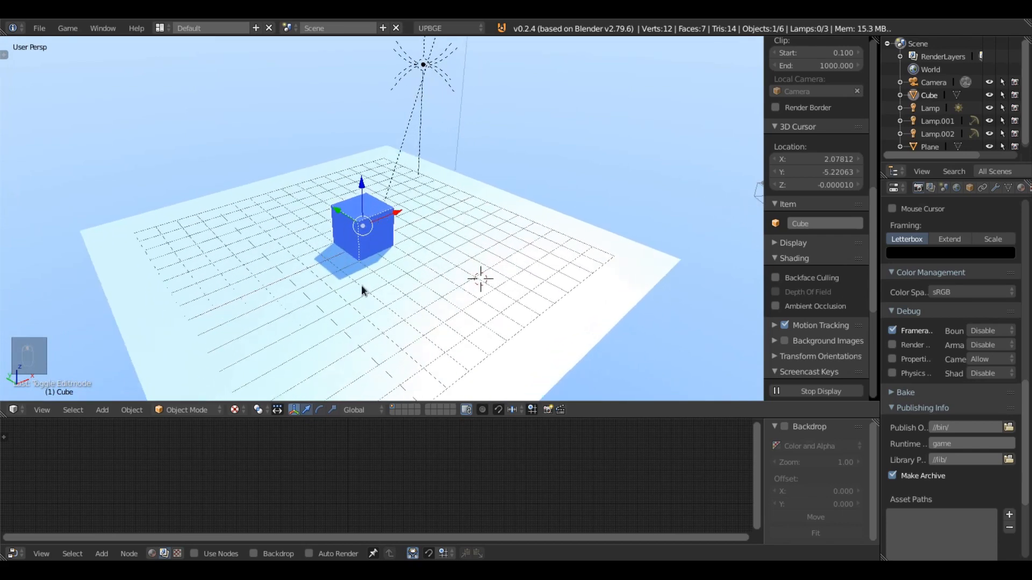
middle_drag(406, 255, 427, 233)
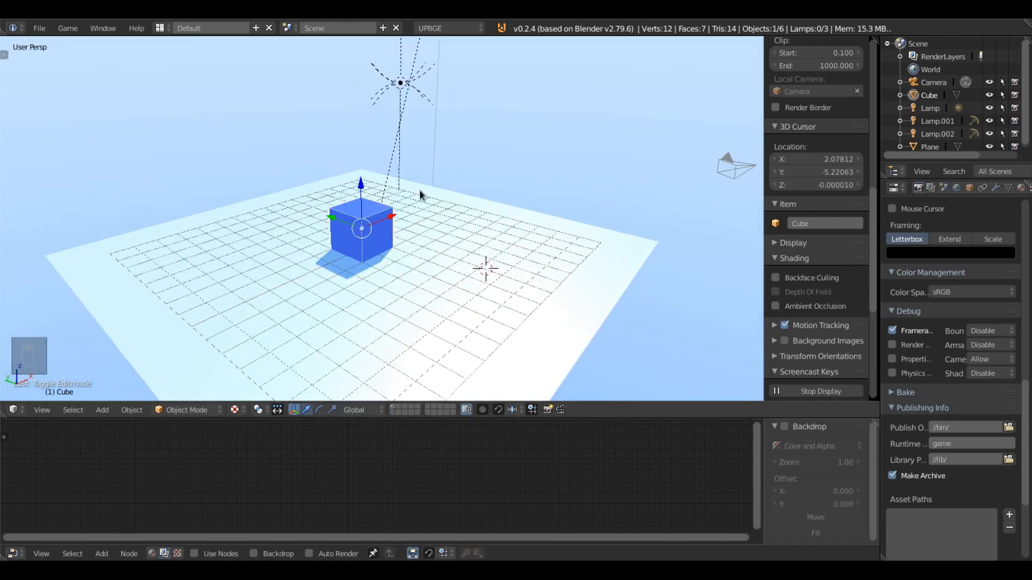
click(431, 28)
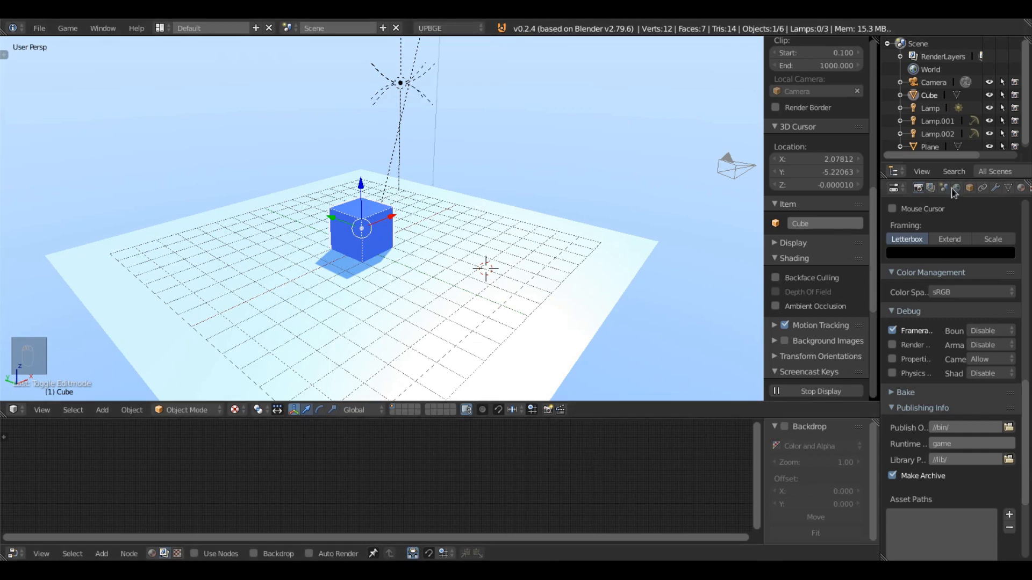
- Display the cube's material settings and its shader node tree, and enable nodes for the Cube material
click(1021, 188)
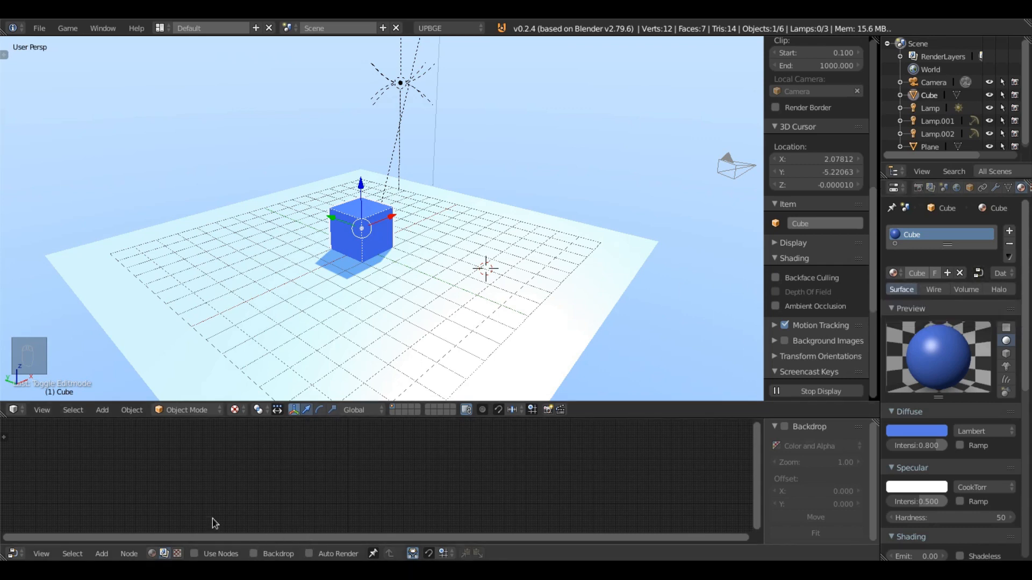
click(152, 553)
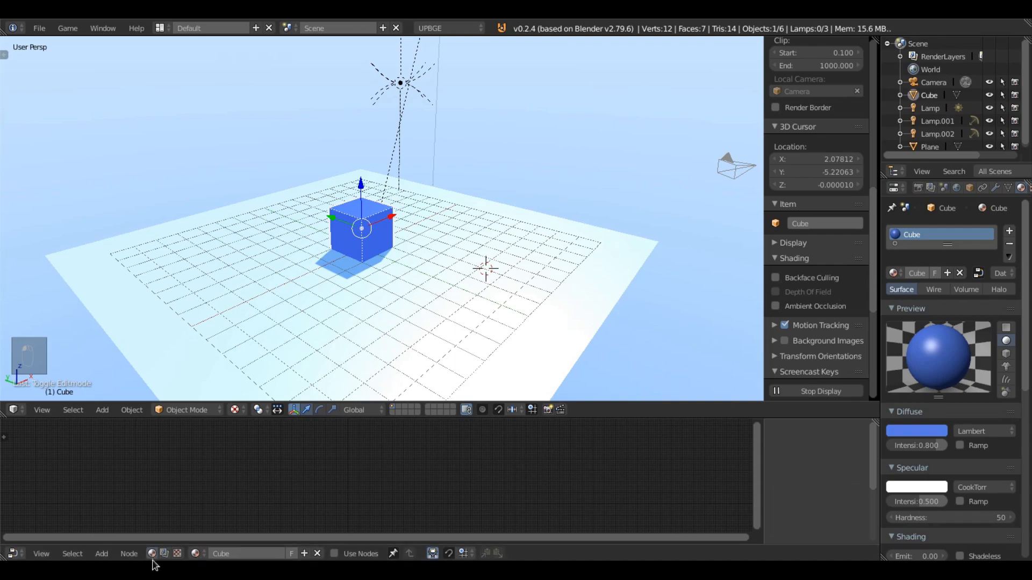
click(334, 554)
middle_drag(444, 309, 436, 250)
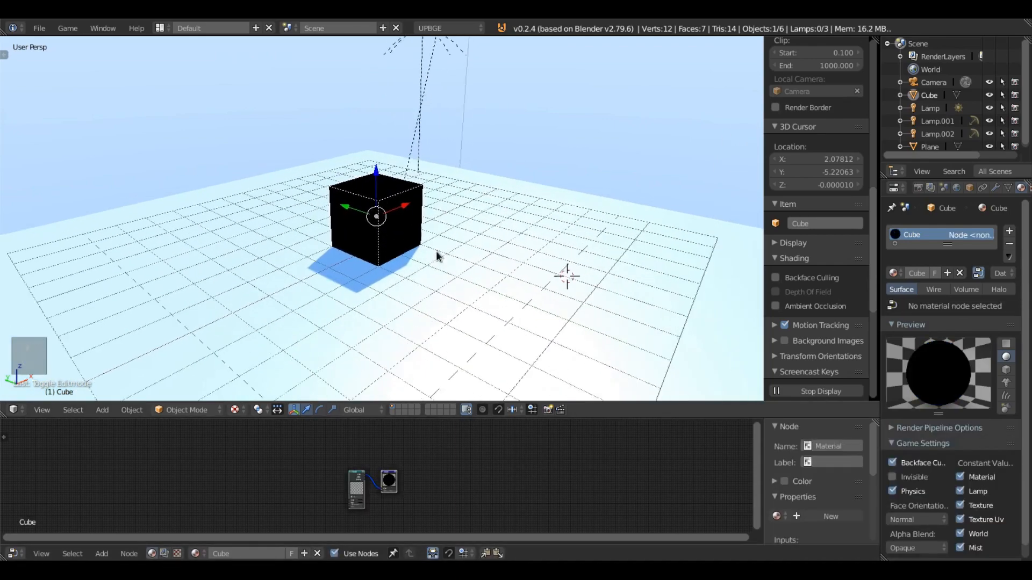
scroll(436, 250, up, 5)
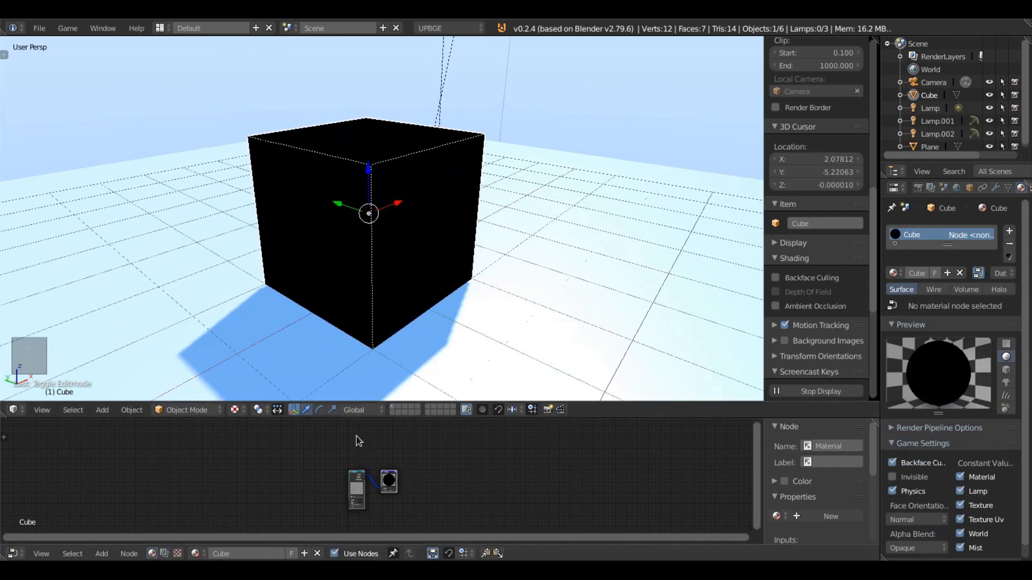
- Enlarge the node editor area and bring its Material and Output nodes into close view
drag(354, 420, 359, 332)
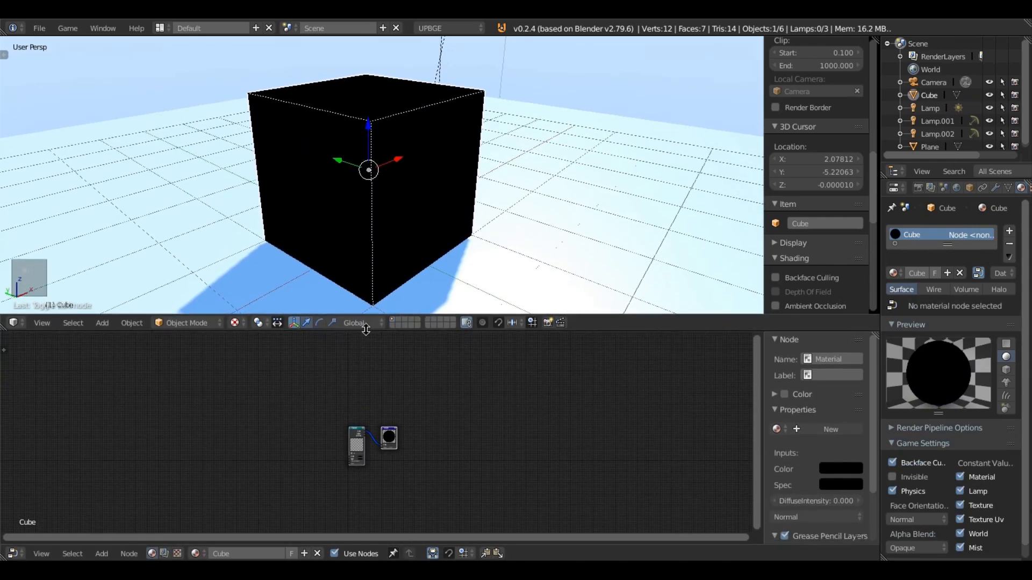
middle_drag(323, 435, 318, 410)
scroll(410, 422, up, 6)
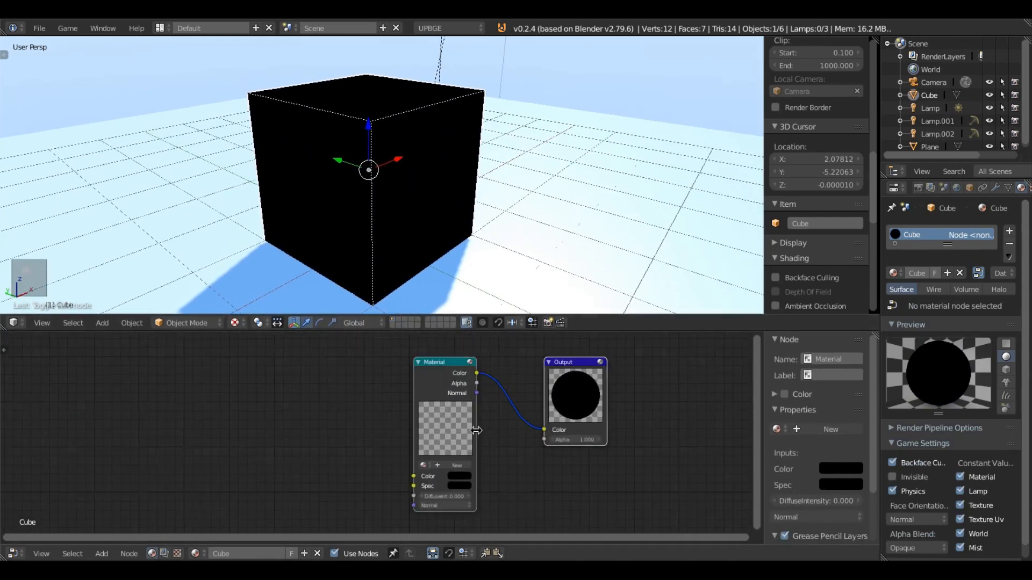
- Move the Material node farther from the Output node and assign the existing Ground material to it
drag(426, 369, 372, 358)
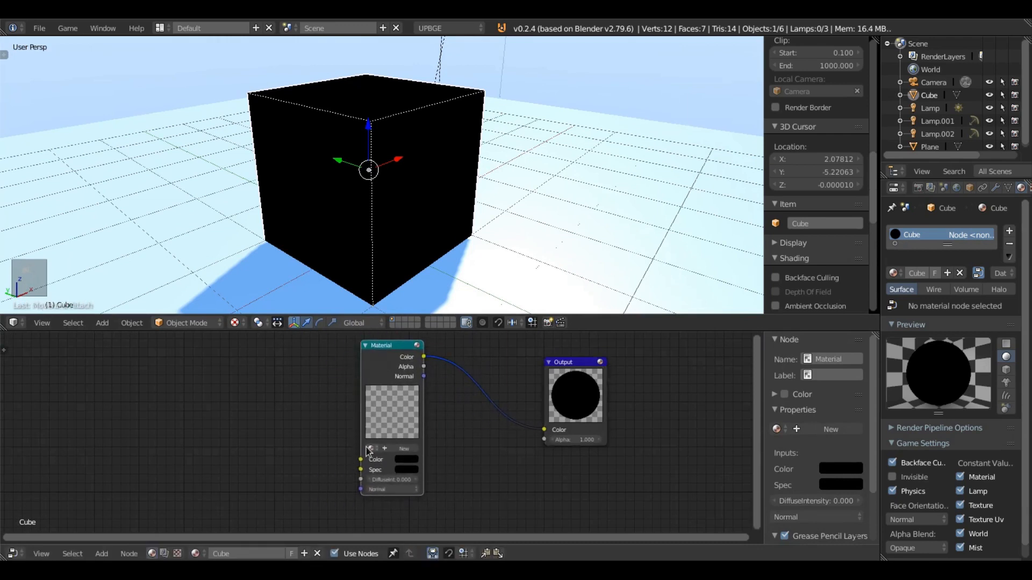
click(369, 447)
click(384, 369)
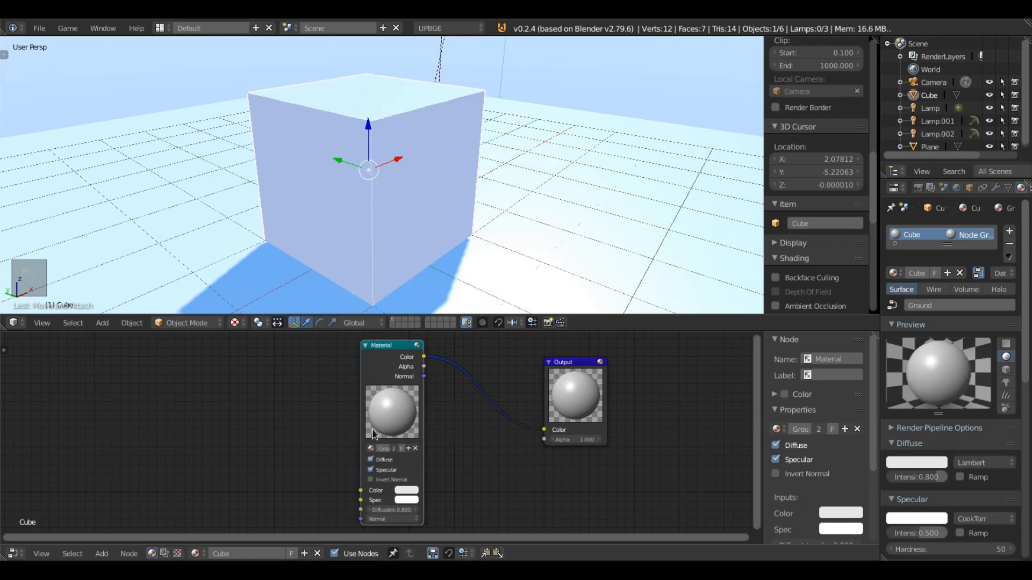
- Move the ground plane to an unused layer in the lower row of layers
right_click(553, 220)
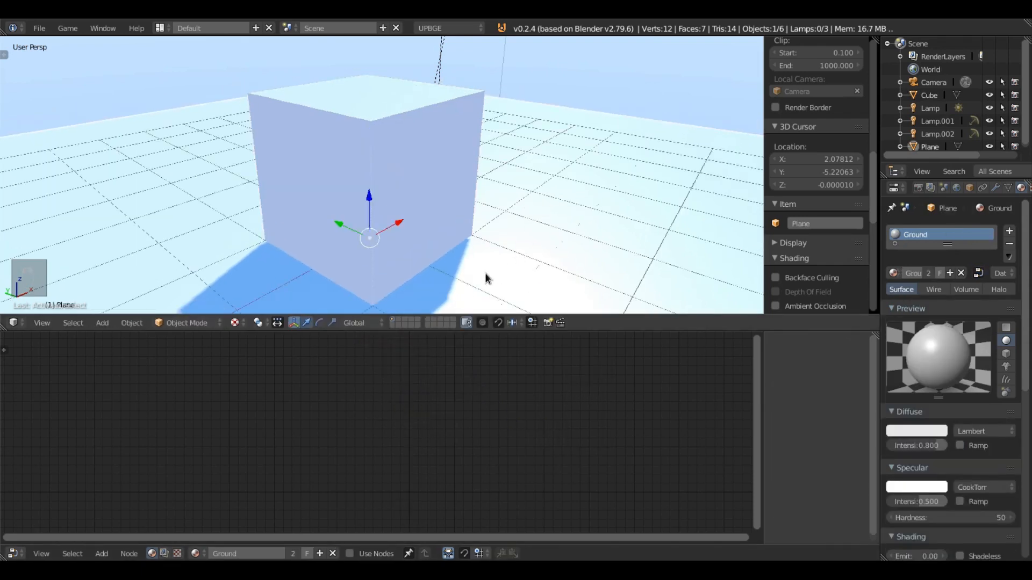
key(m)
click(563, 303)
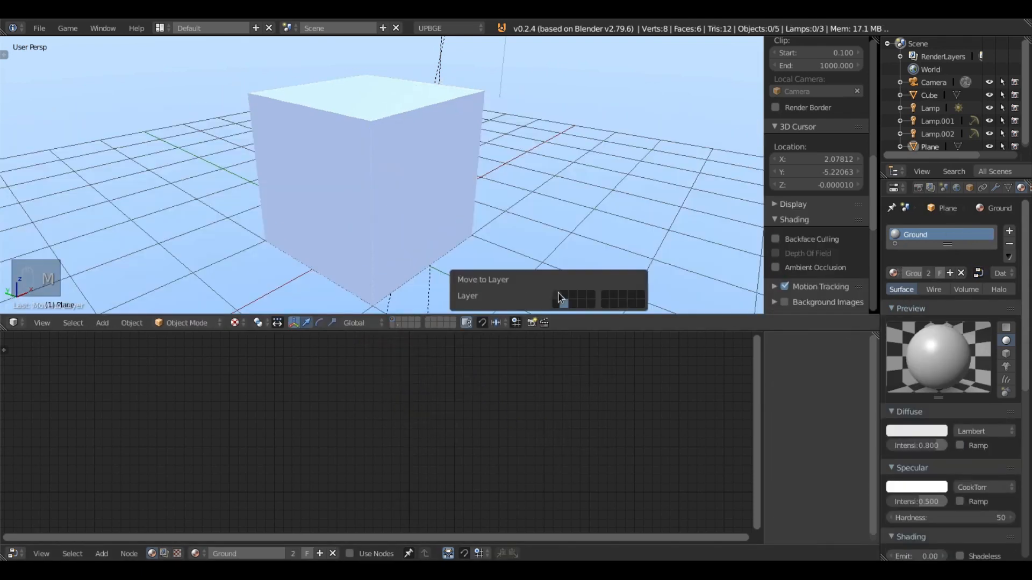
- Clear the Ground material from the cube's Material node and delete that node, leaving only the Output node
right_click(339, 180)
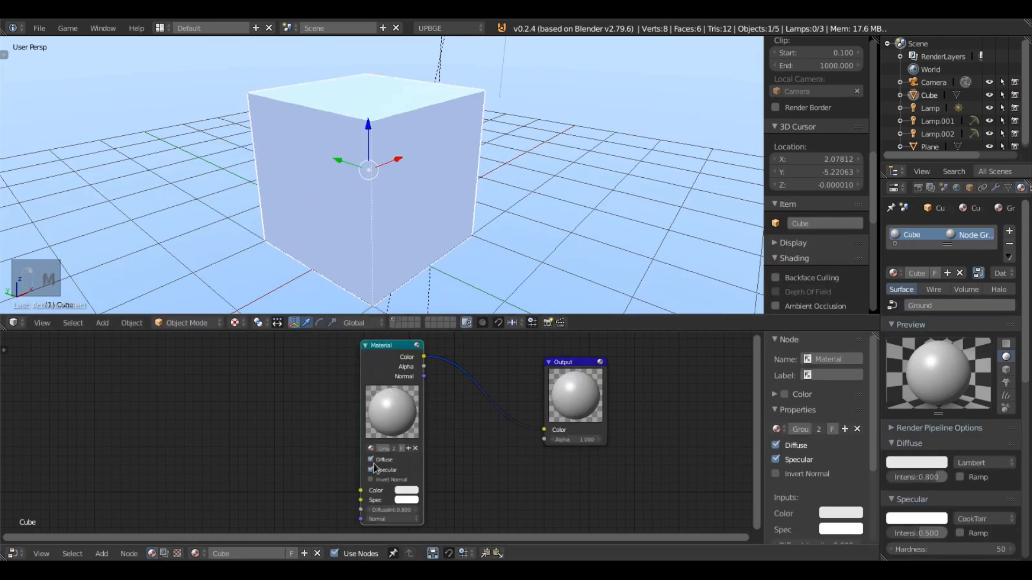
click(415, 449)
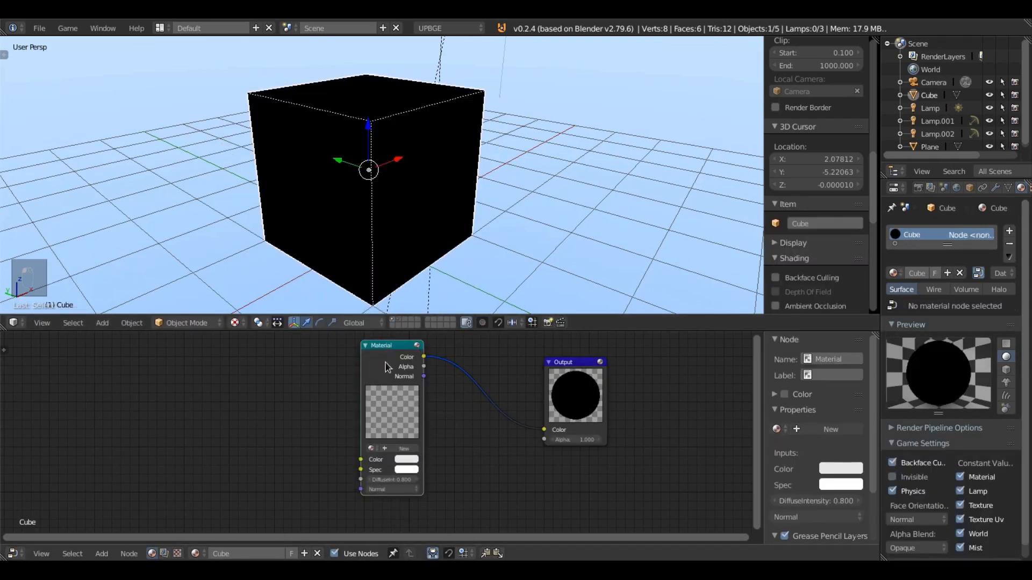
key(x)
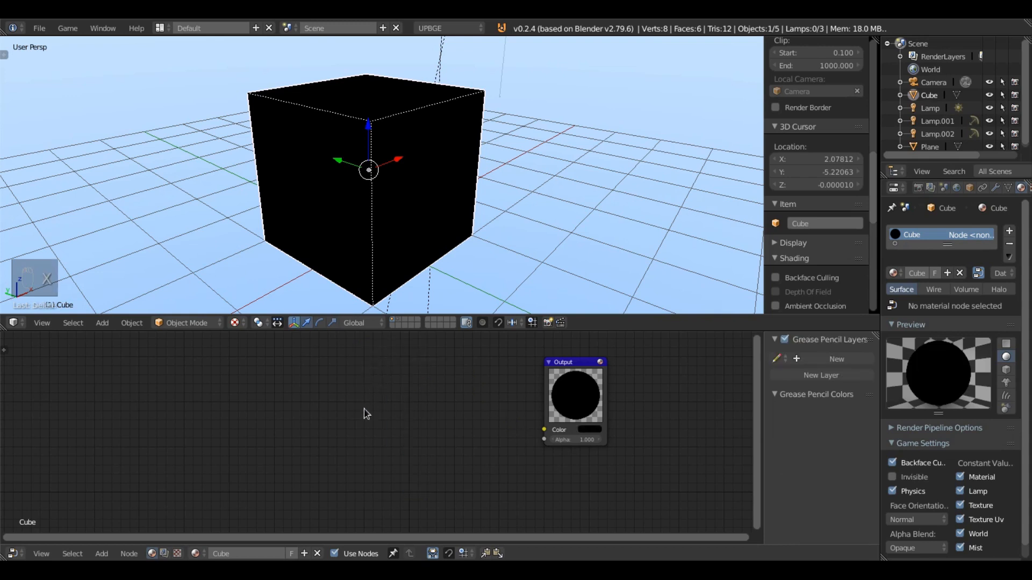
mouse_move(354, 402)
middle_down()
mouse_move(345, 410)
mouse_move(368, 415)
middle_up()
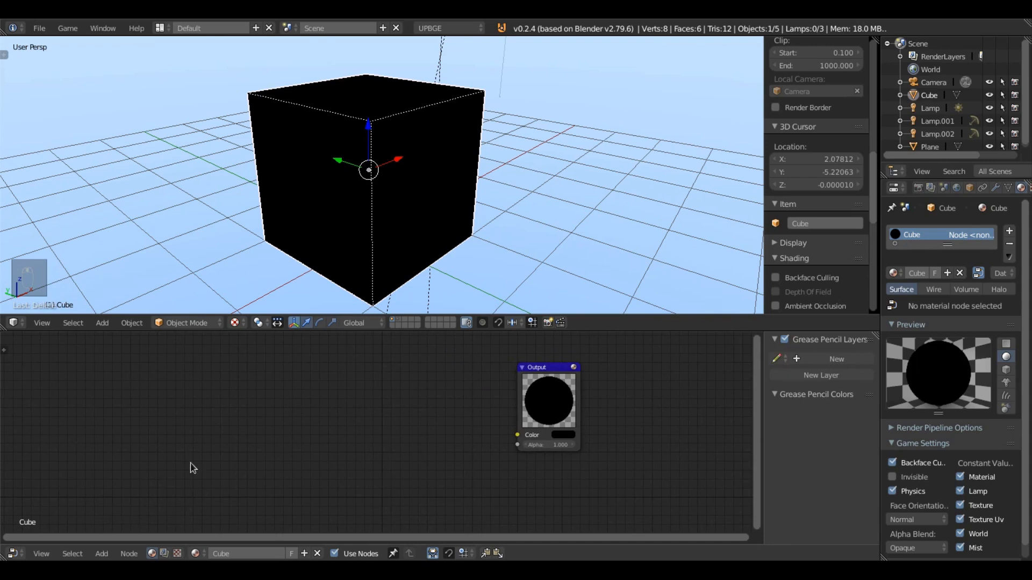
- Switch the render engine to Cycles Render and add a Voronoi Texture node well before the Output node
click(466, 27)
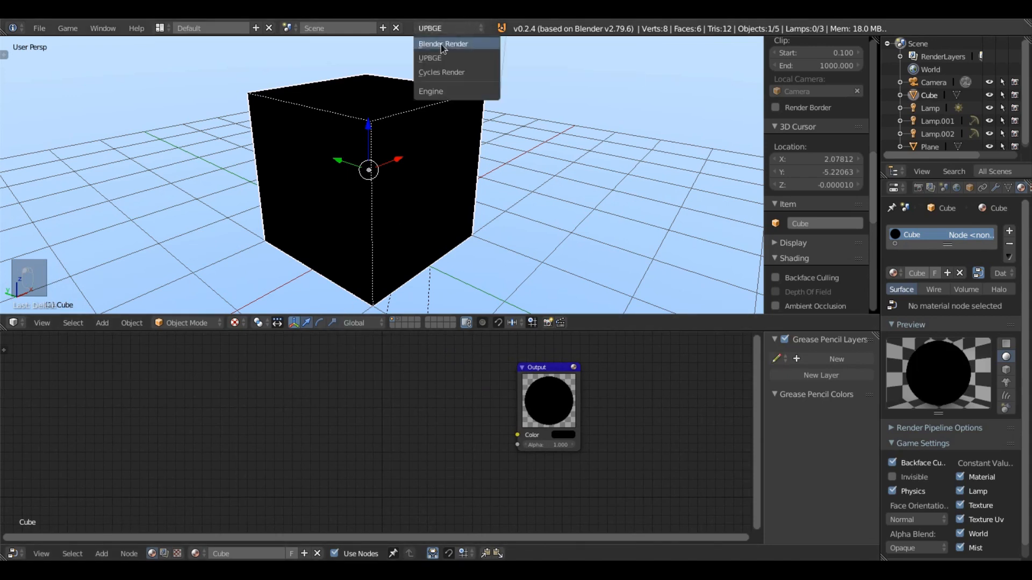
click(440, 74)
click(102, 553)
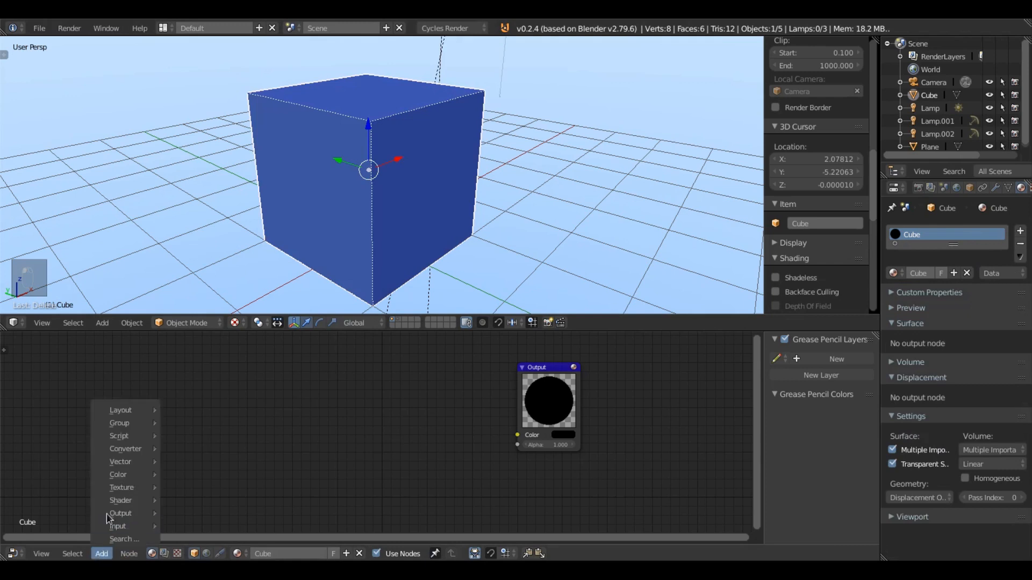
mouse_move(116, 488)
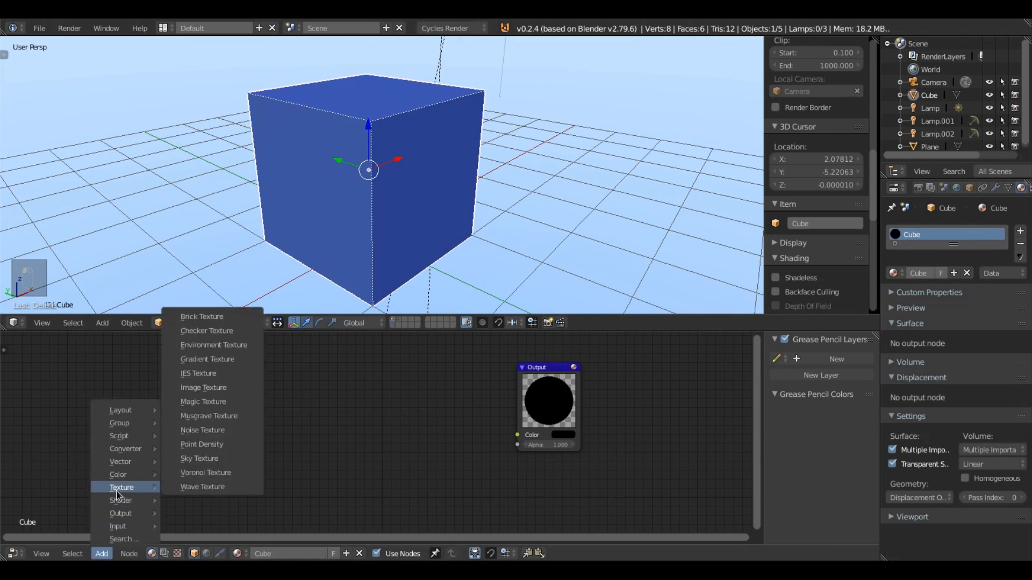
click(193, 473)
click(177, 348)
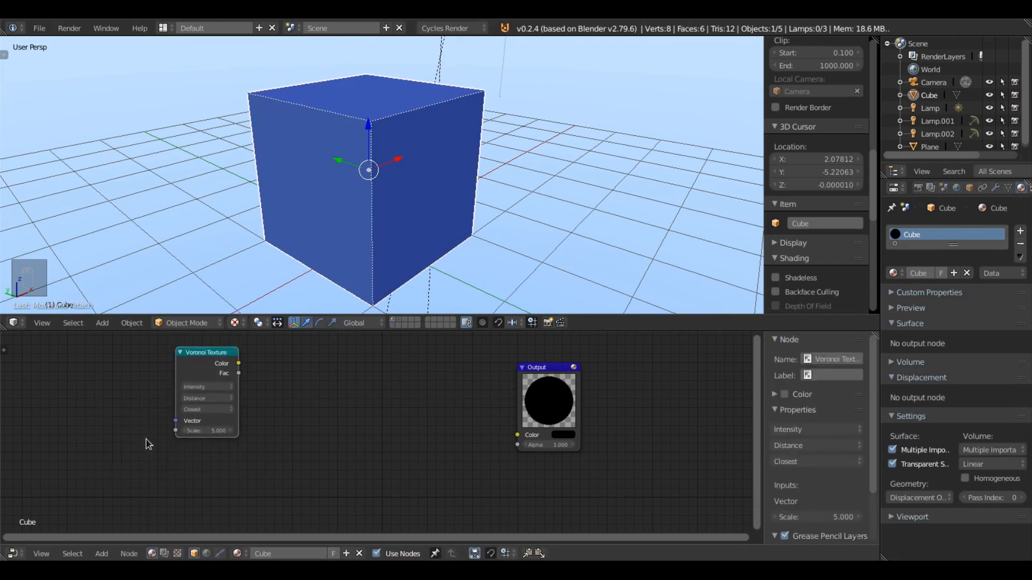
- Add a Gradient Texture node directly below the Voronoi Texture node
click(105, 554)
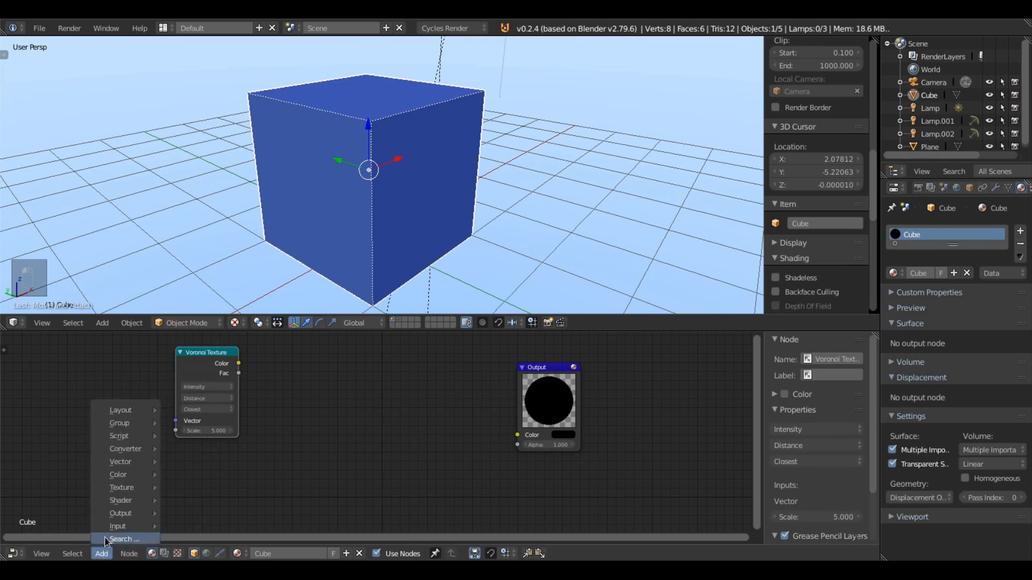
mouse_move(119, 490)
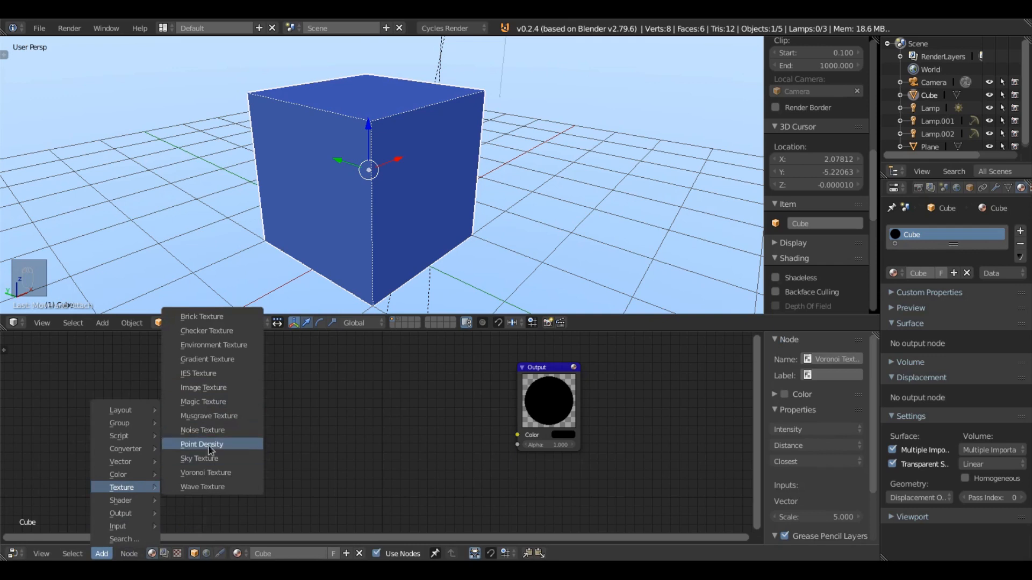
click(207, 359)
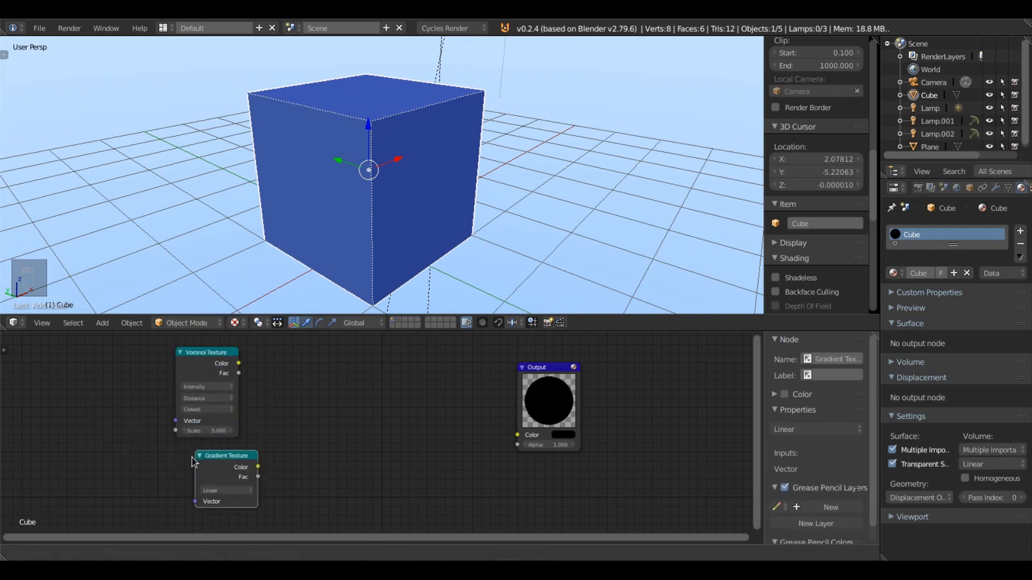
click(175, 471)
- Switch the render engine back to UPBGE and connect the Voronoi Texture's Color output to the Output node's Color input
click(446, 27)
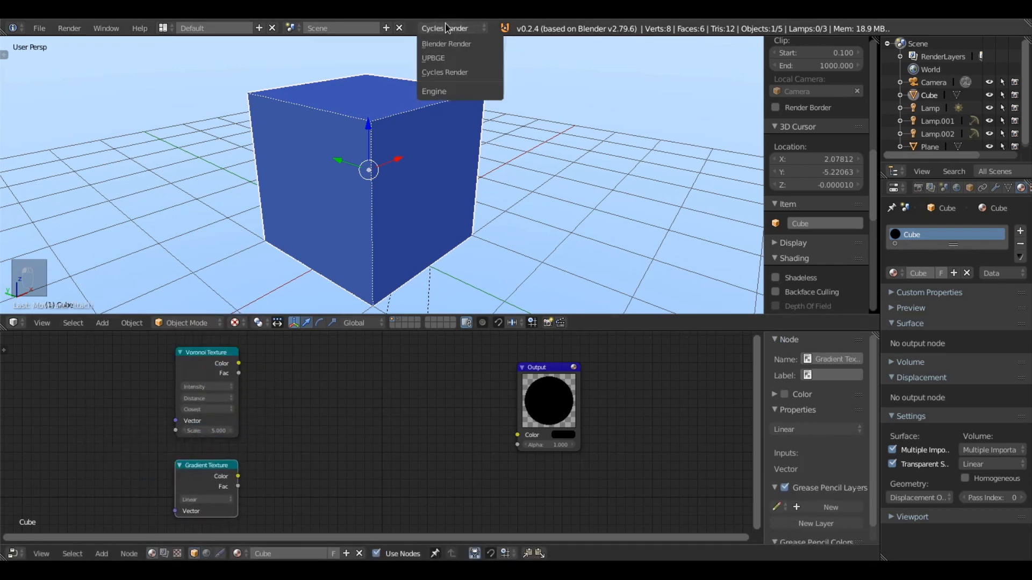
click(438, 58)
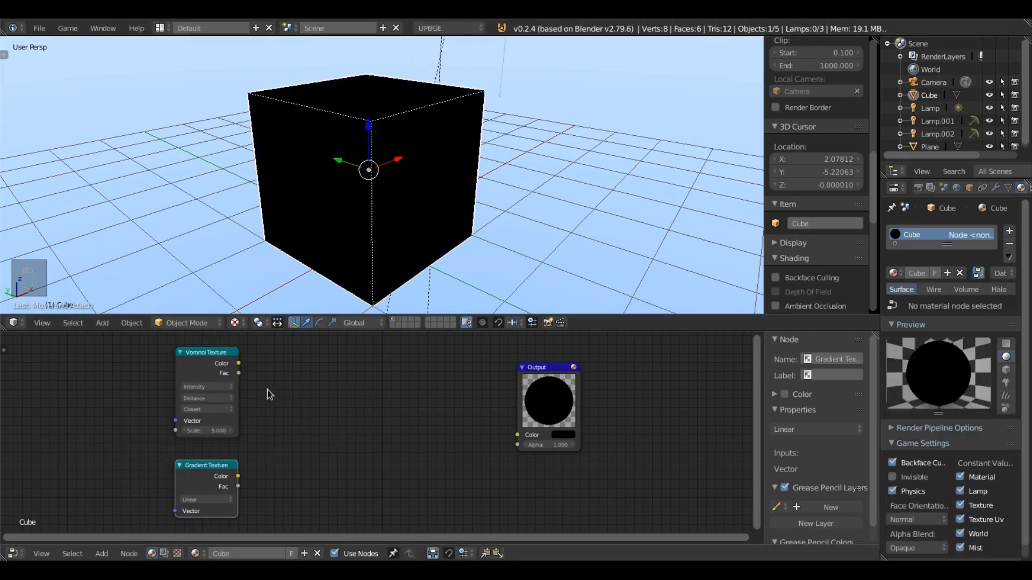
drag(238, 363, 518, 435)
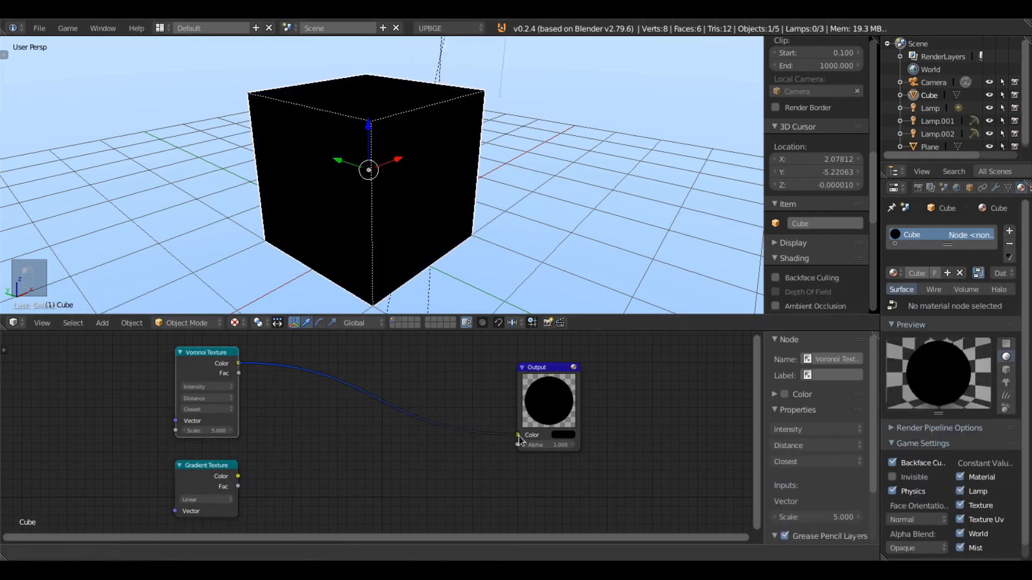
- Run the game engine to examine the Voronoi texture on the cube, and exit back to editing
middle_drag(310, 172, 369, 185)
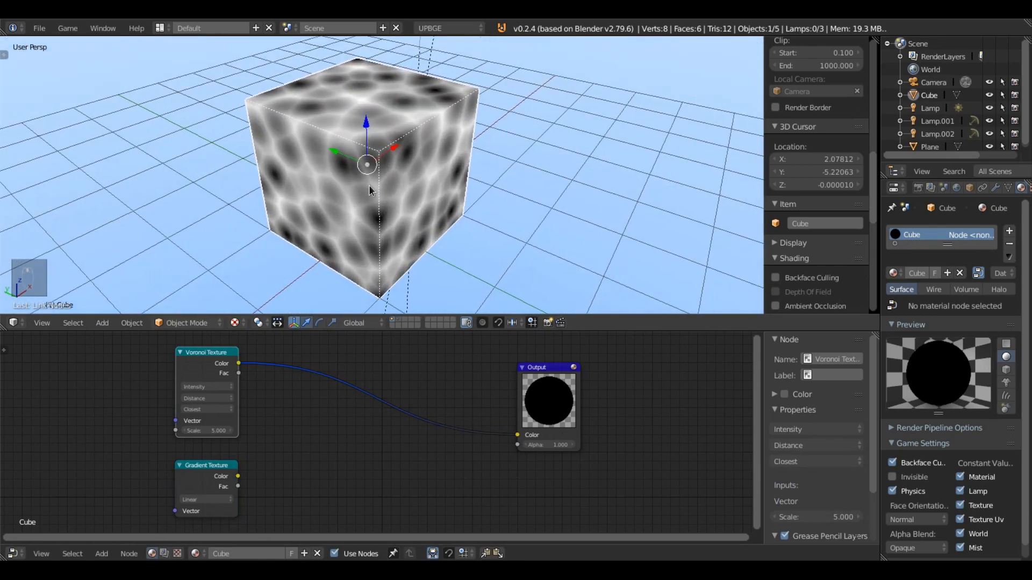
key(p)
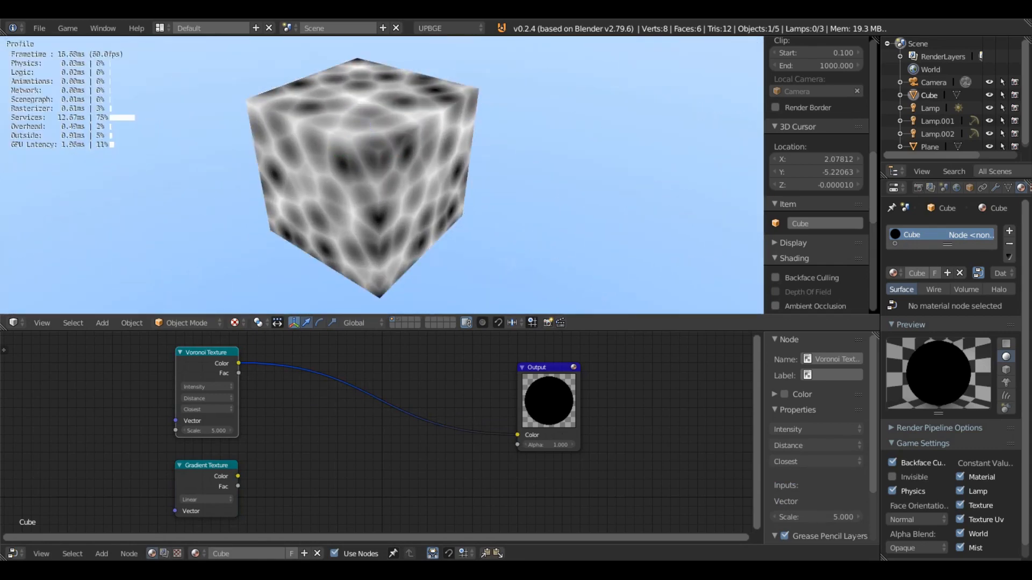
key(Escape)
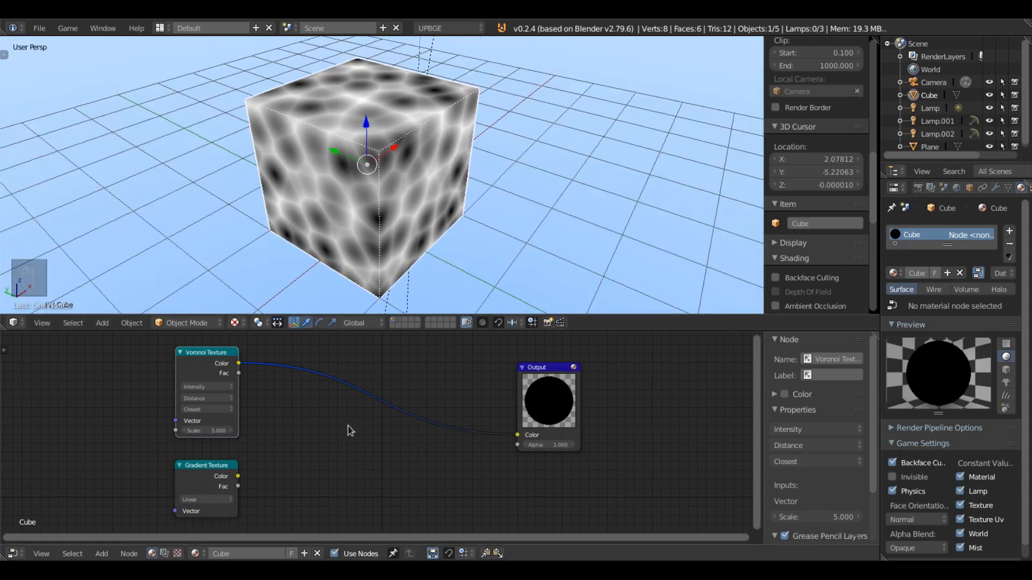
- Connect the Voronoi Texture's Fac output to the Output node's Alpha input
ctrl+scroll(347, 426, left, 4)
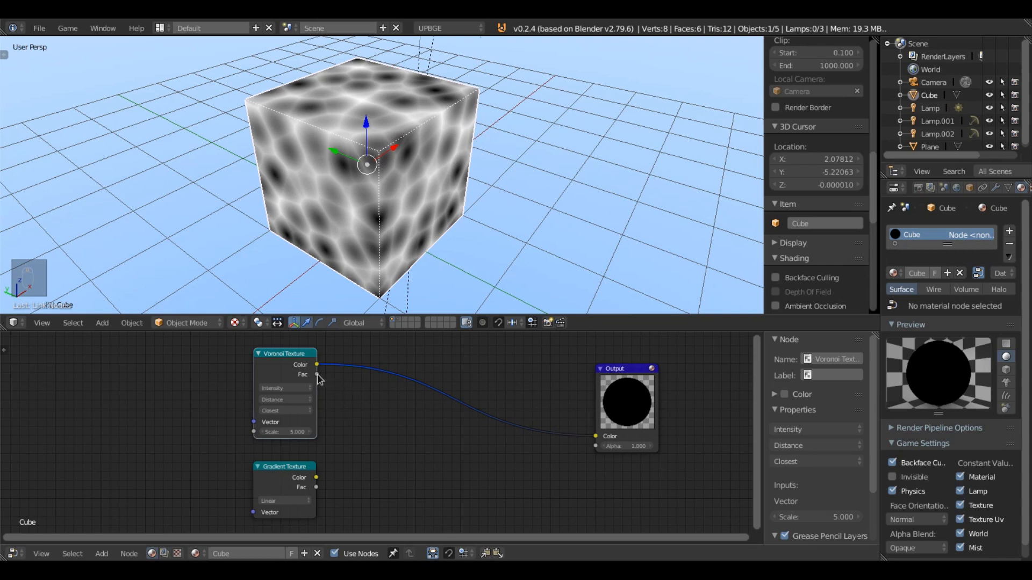
drag(318, 375, 597, 447)
middle_drag(574, 450, 381, 419)
middle_drag(497, 392, 537, 432)
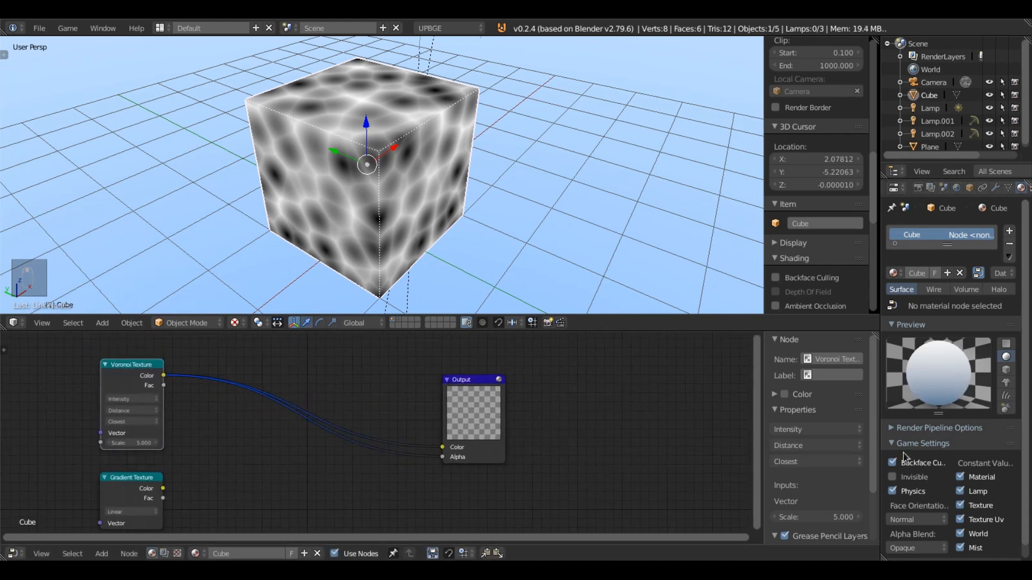
scroll(951, 376, down, 1)
middle_drag(508, 218, 536, 218)
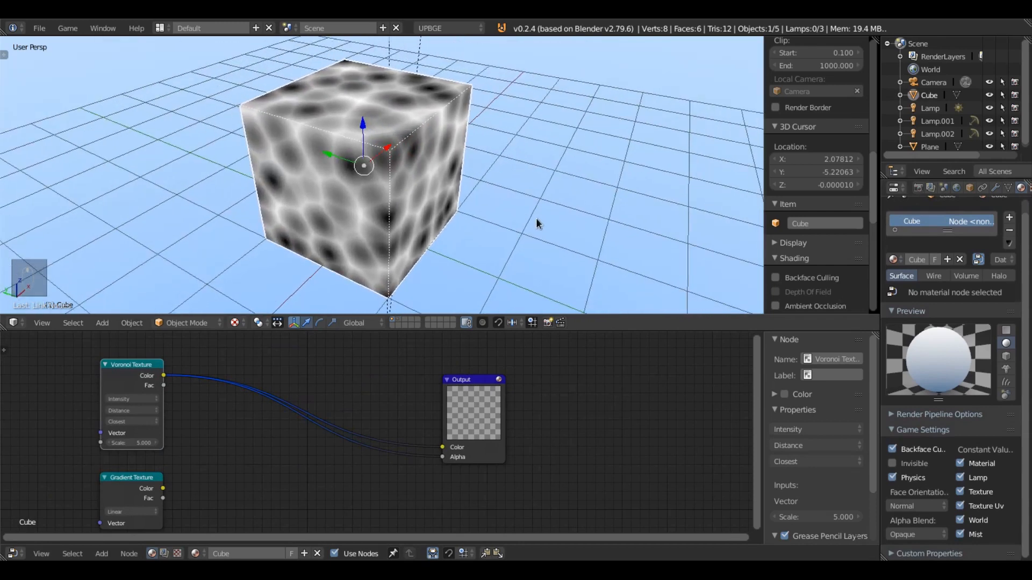
- Test-run the cube in the game engine and enable Z Transparency in its material's render pipeline options
key(p)
key(Escape)
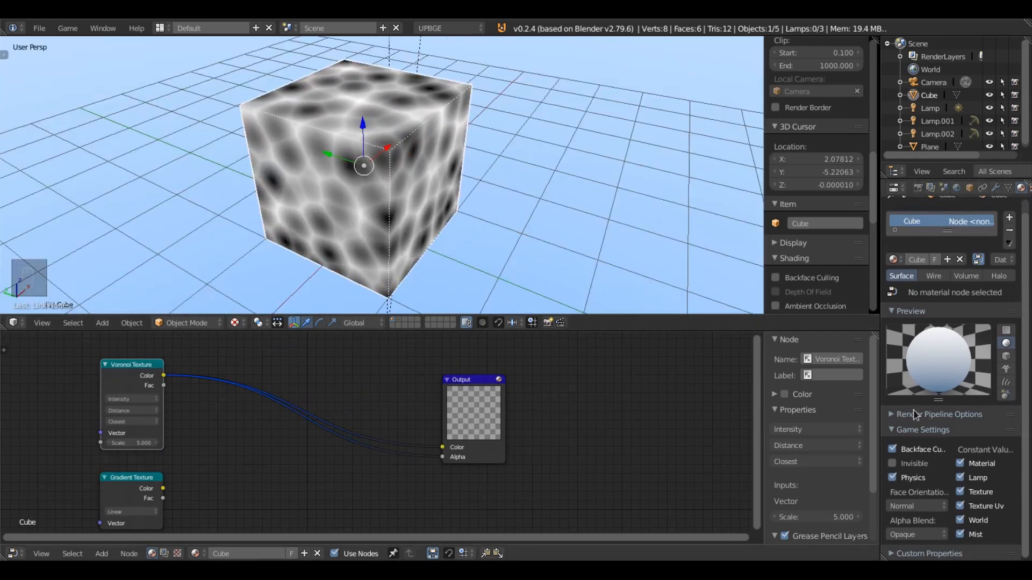
click(893, 415)
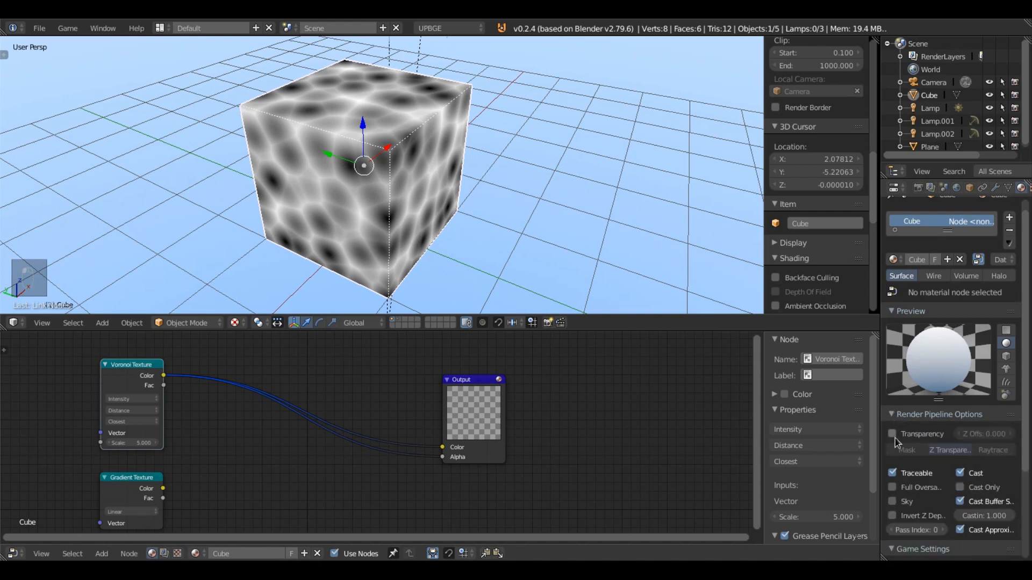
click(892, 435)
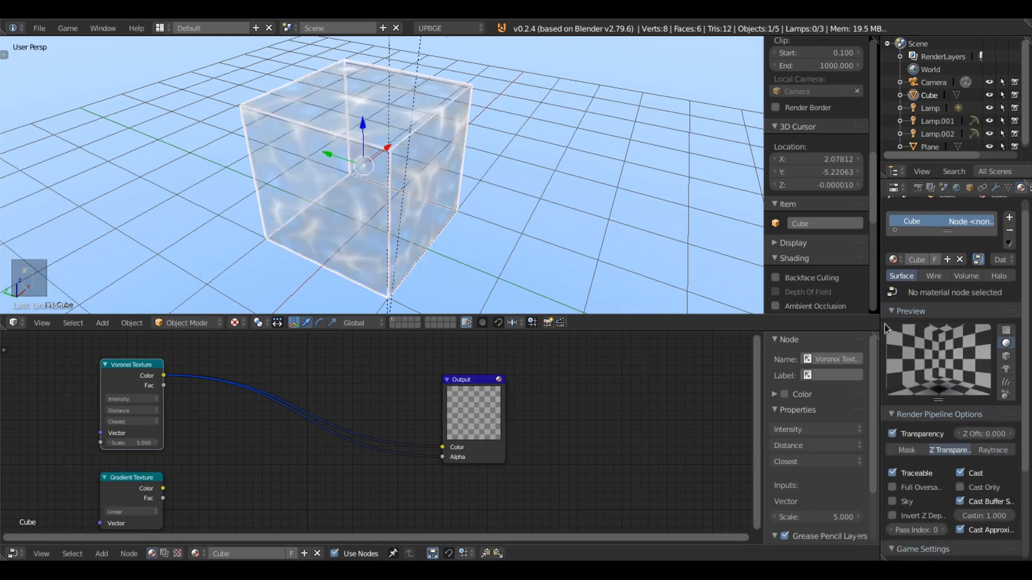
click(893, 312)
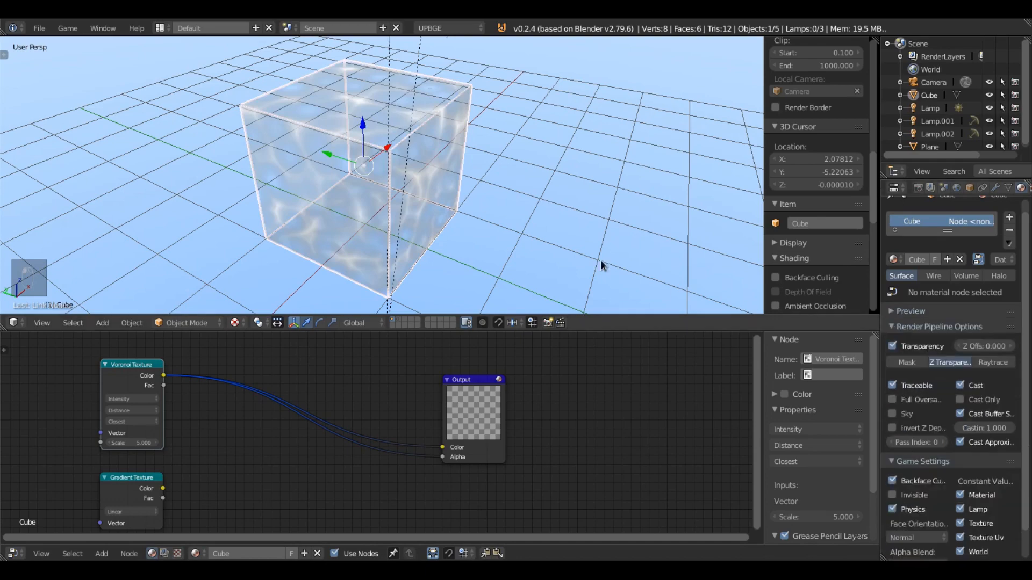
- Run the game engine from several viewing angles to examine the transparent Voronoi cube, and exit back to editing
middle_drag(603, 260, 392, 176)
key(p)
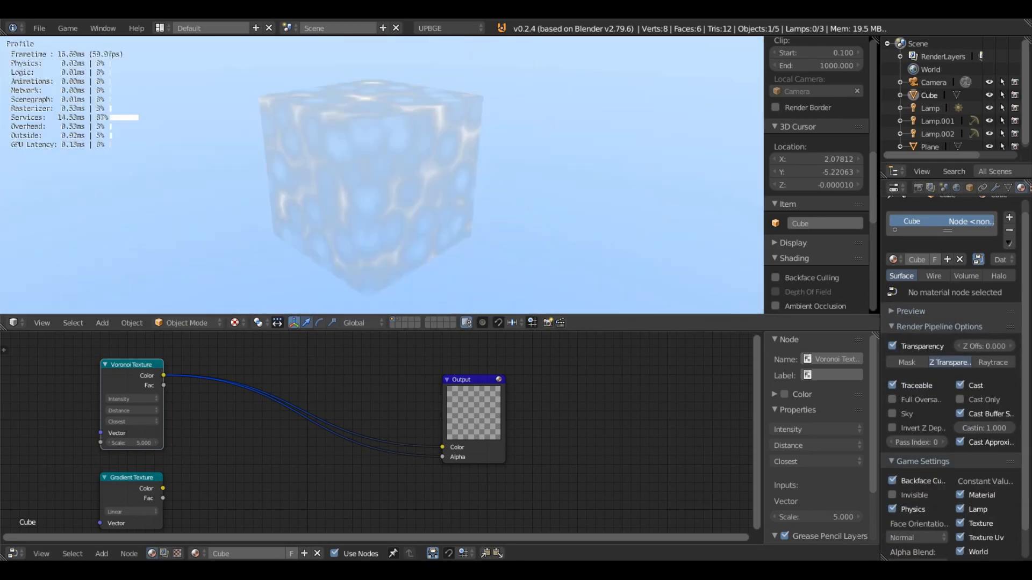
key(Escape)
key(p)
key(Escape)
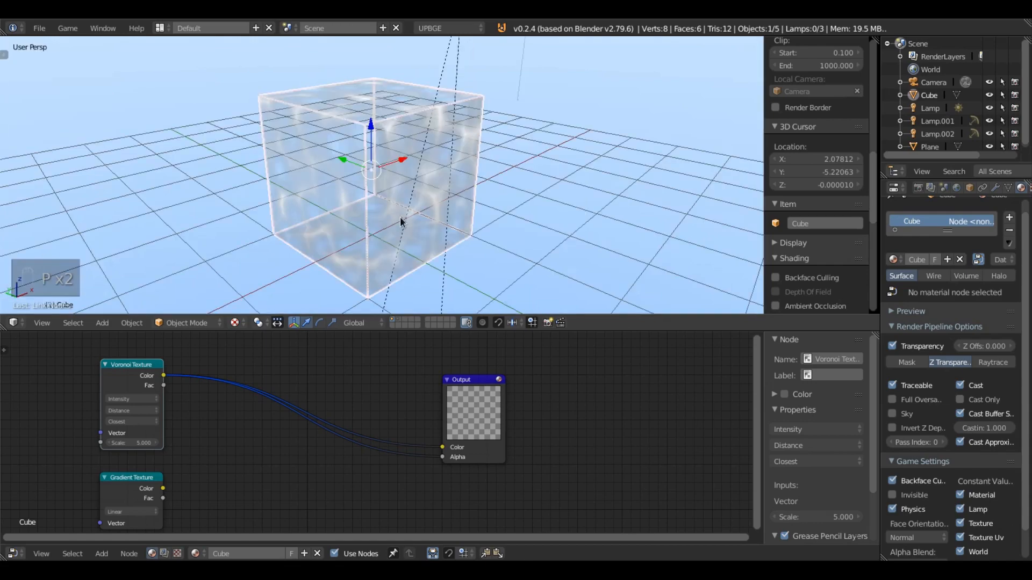
mouse_move(334, 189)
middle_down()
mouse_move(500, 204)
mouse_move(338, 97)
mouse_move(359, 168)
mouse_move(346, 186)
middle_up()
key(p)
key(Escape)
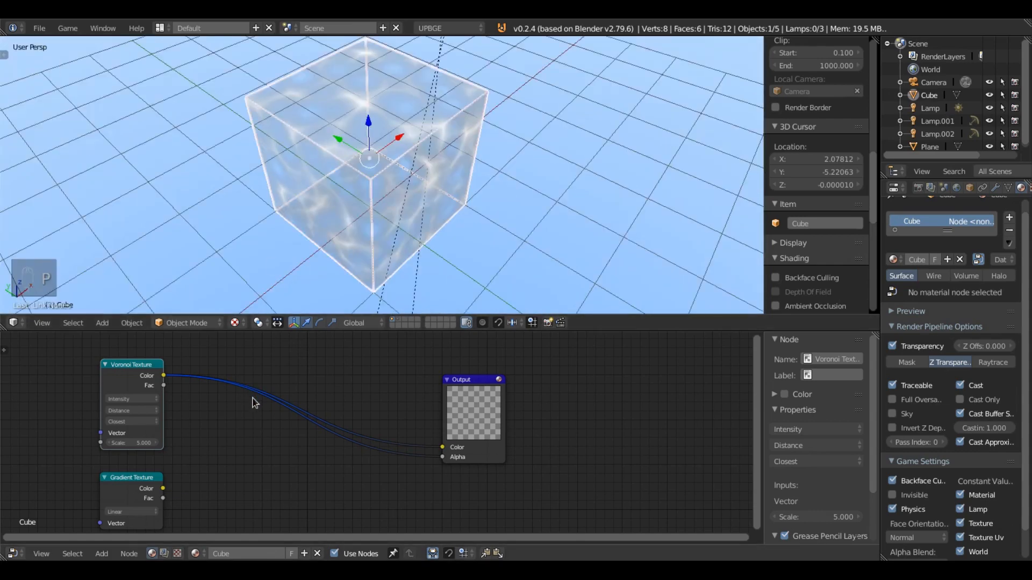
- In Edit Mode, delete the four vertices of one side of the cube so only the opposite face remains
scroll(272, 426, down, 3)
middle_drag(279, 413, 410, 453)
scroll(371, 422, up, 2)
scroll(442, 240, down, 8)
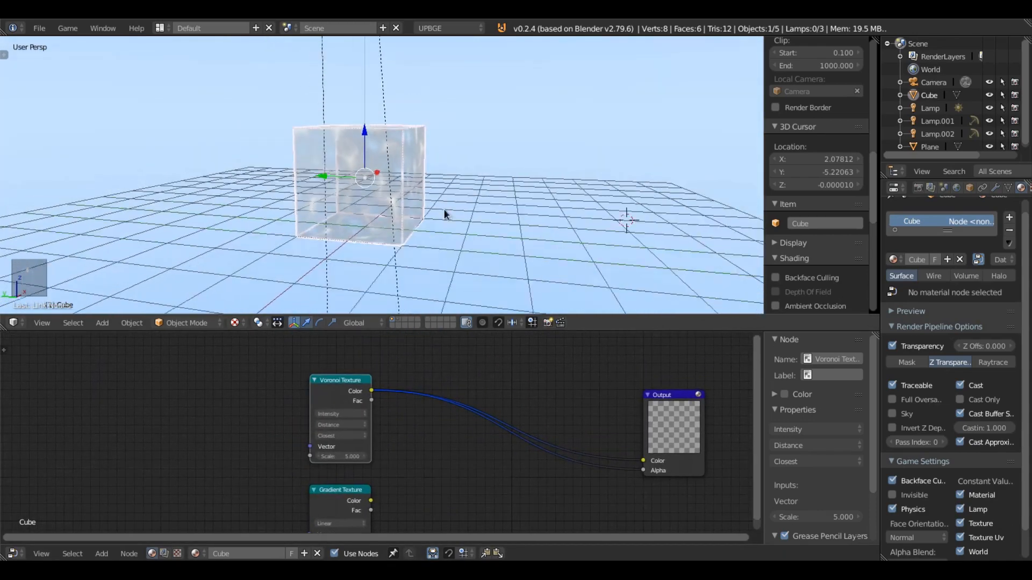
middle_drag(406, 260, 467, 183)
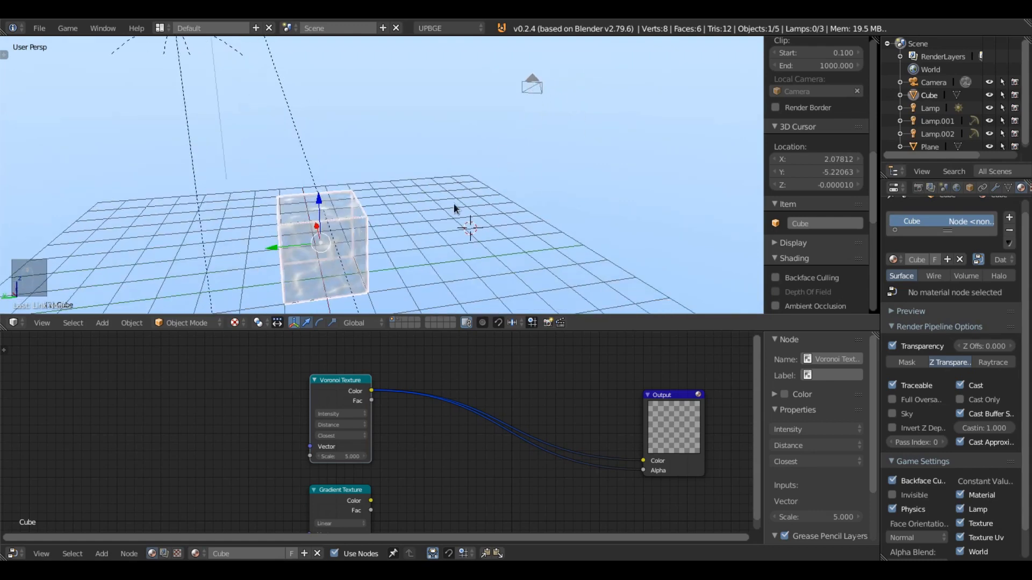
key(Tab)
middle_drag(371, 242, 340, 244)
shift+right_click(284, 188)
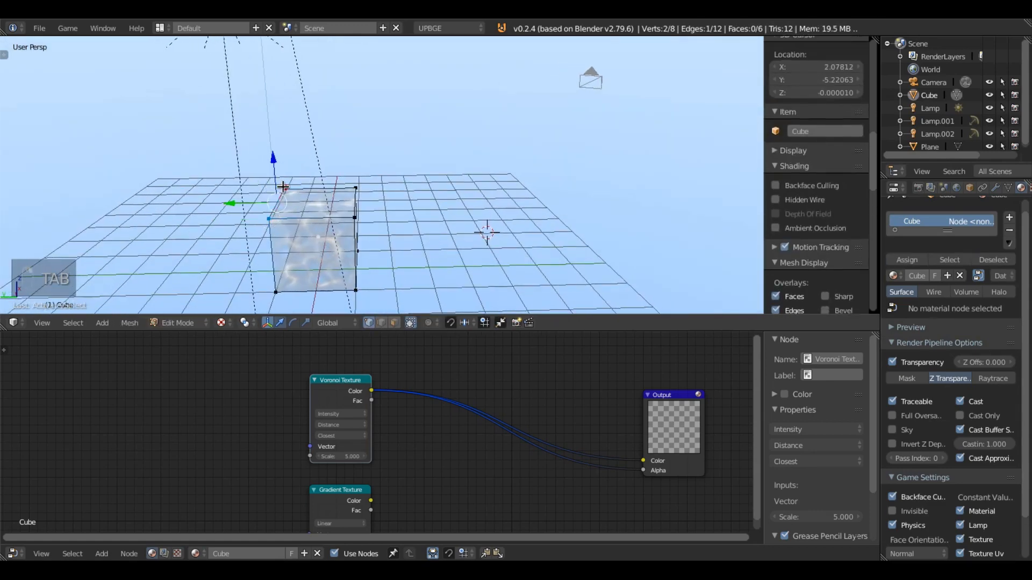
shift+right_click(277, 290)
middle_drag(237, 288, 263, 272)
shift+right_click(277, 285)
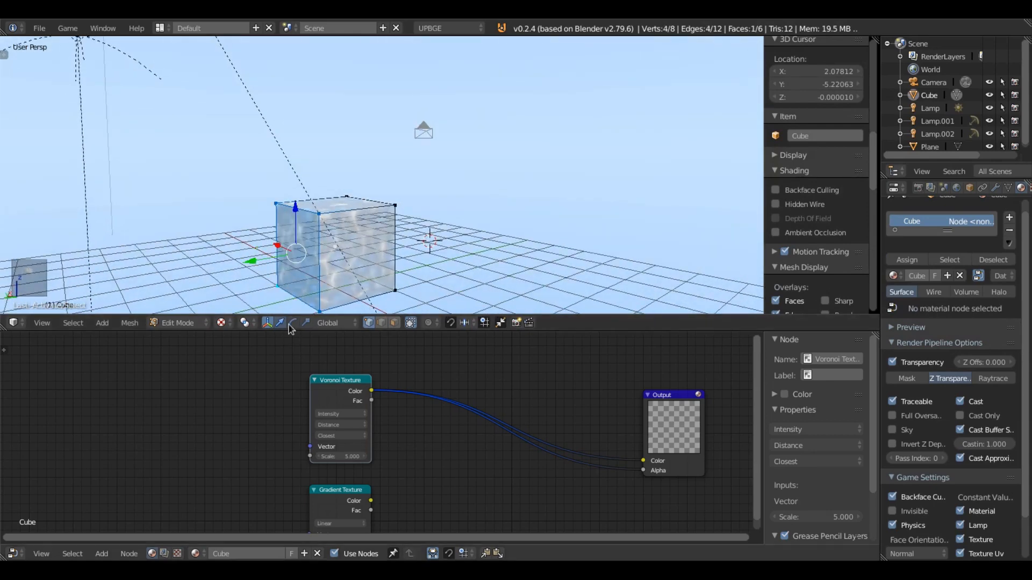
key(x)
click(253, 311)
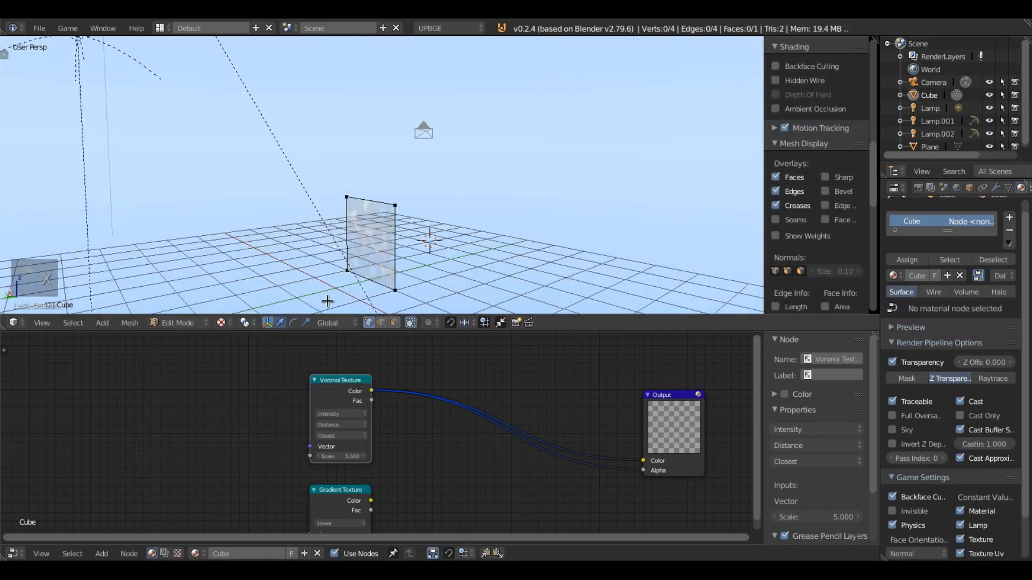
- Select the whole remaining face and duplicate it 0.2 along the global Y axis
middle_drag(252, 311, 369, 218)
key(a)
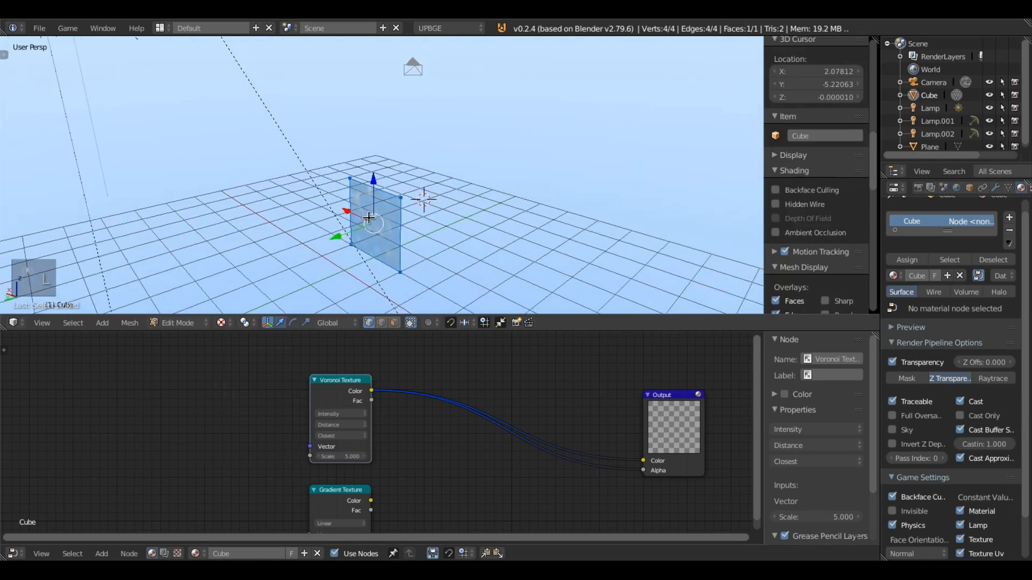
key(shift+d)
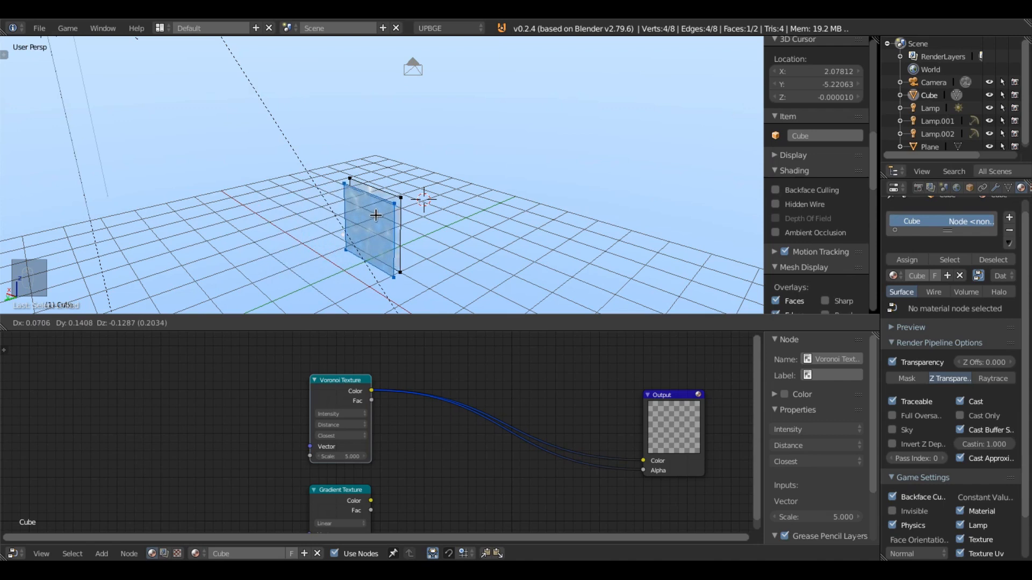
key(y)
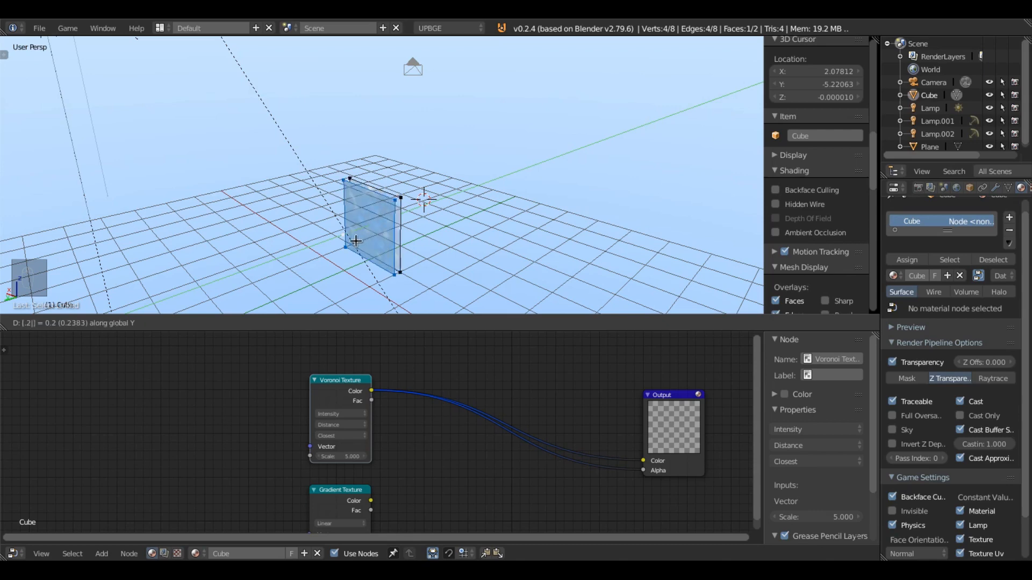
key(Return)
middle_drag(354, 253, 328, 238)
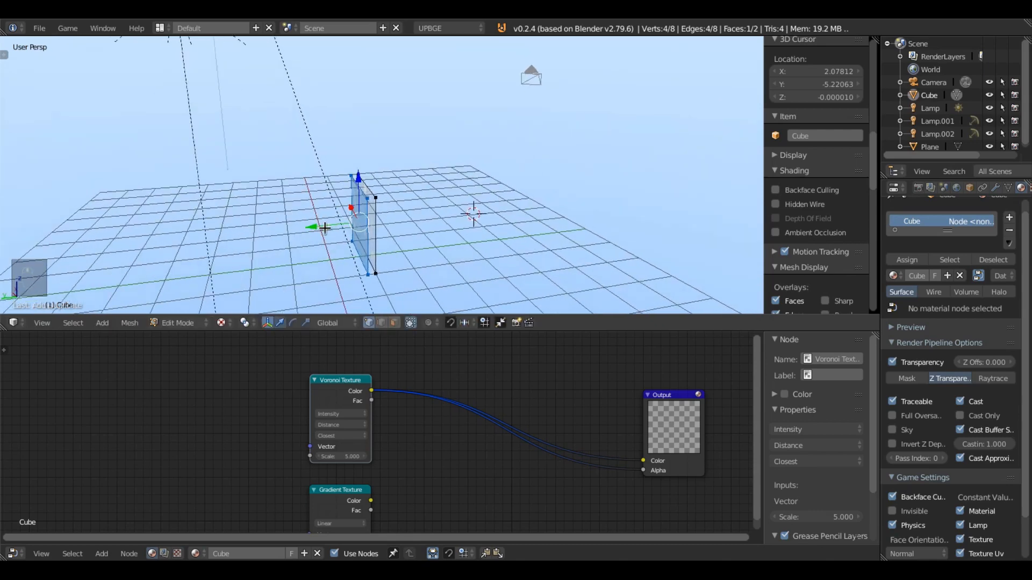
- Repeat the face duplication until eleven evenly spaced slices fill the cube's depth, and return to Object Mode
key(shift+r)
key(shift+r)
key(shift+r)
key(shift+r)
key(shift+r)
key(shift+r)
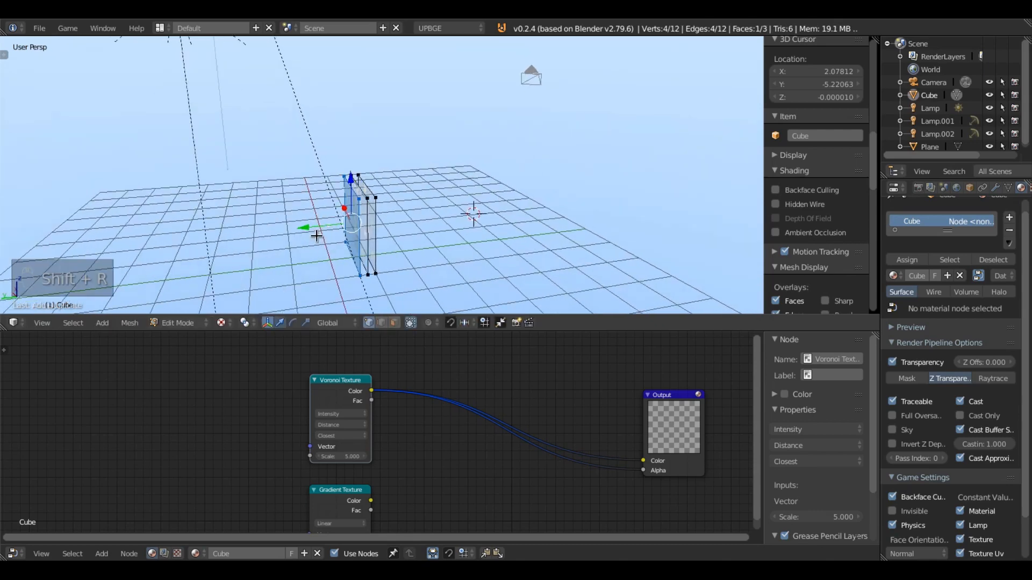
key(shift+r)
key(shift+r)
key(shift+r)
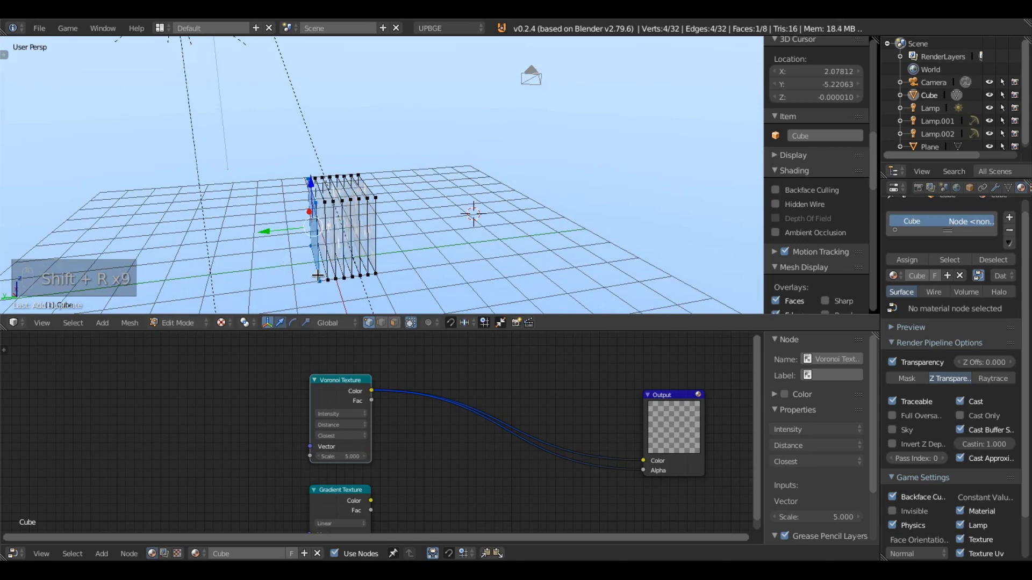
key(shift+r)
key(shift+r)
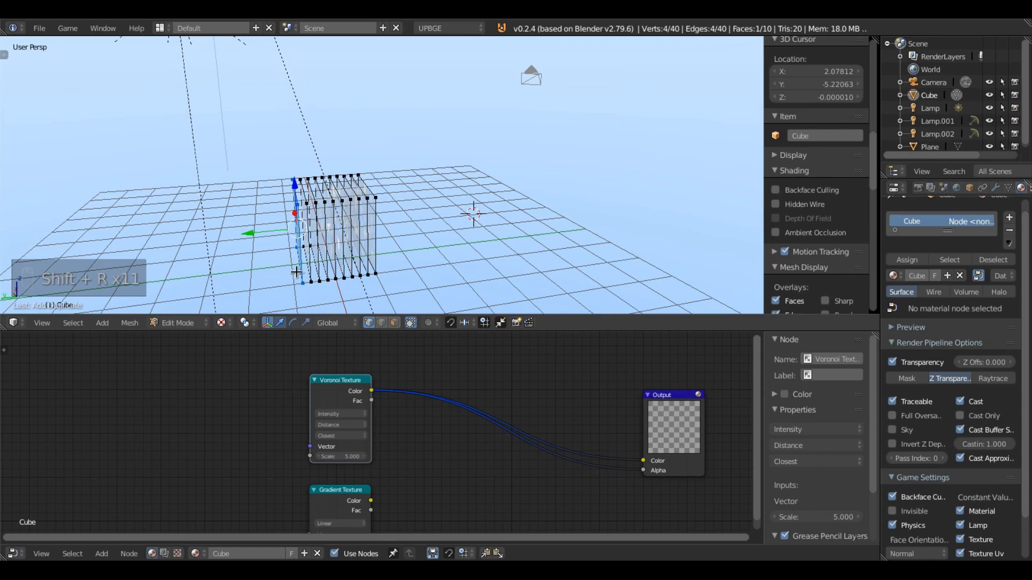
key(shift+r)
middle_drag(263, 203, 421, 219)
key(Tab)
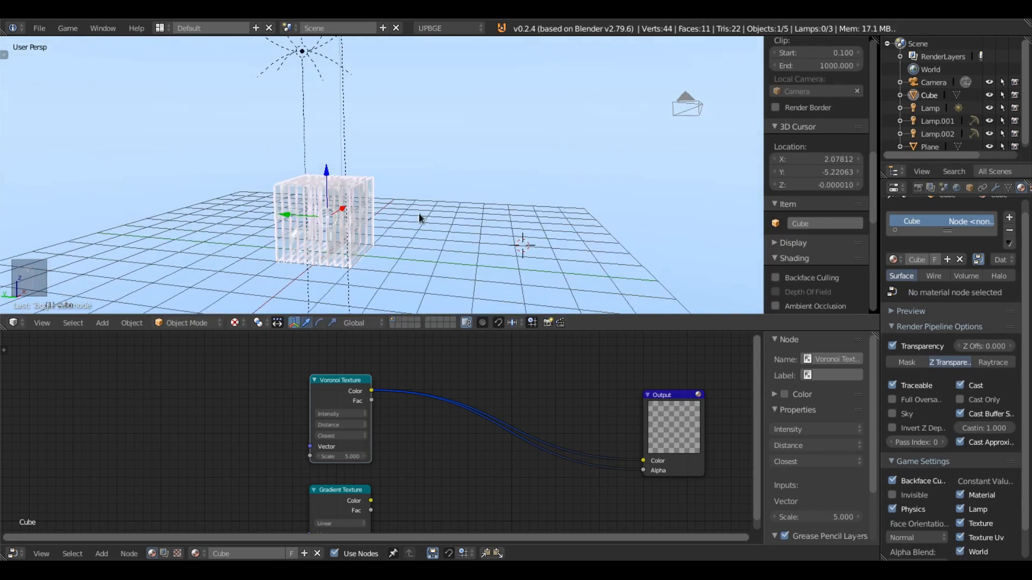
- View the scene through the camera and switch the node editor area to the Logic Editor
key(KP_0)
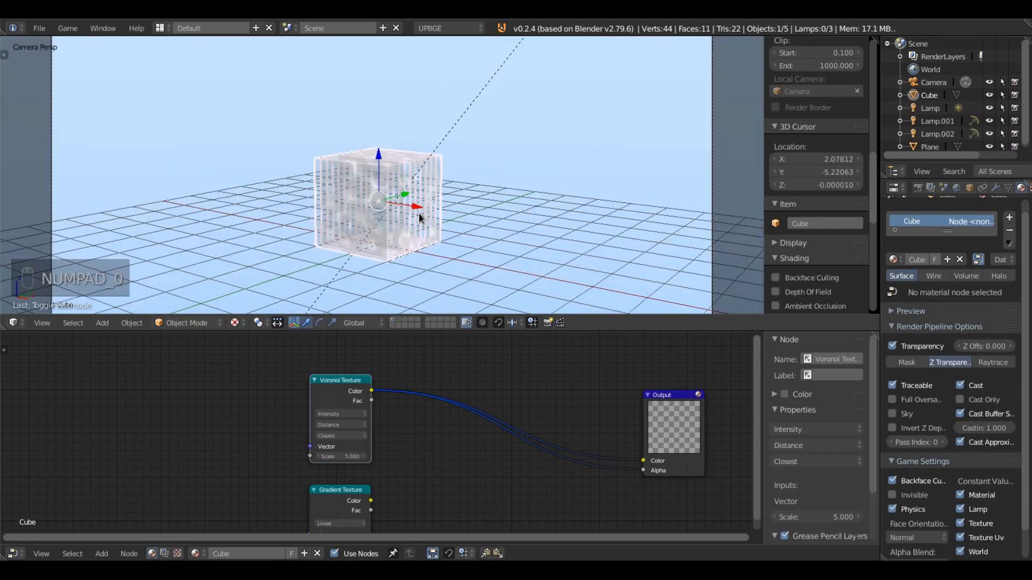
ctrl+middle_drag(375, 194, 352, 206)
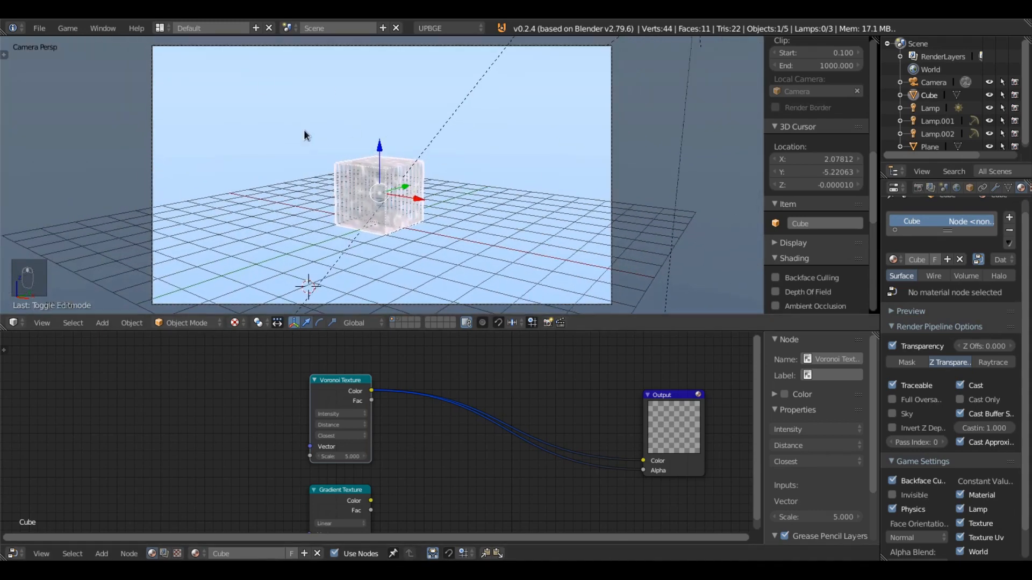
drag(47, 343, 48, 409)
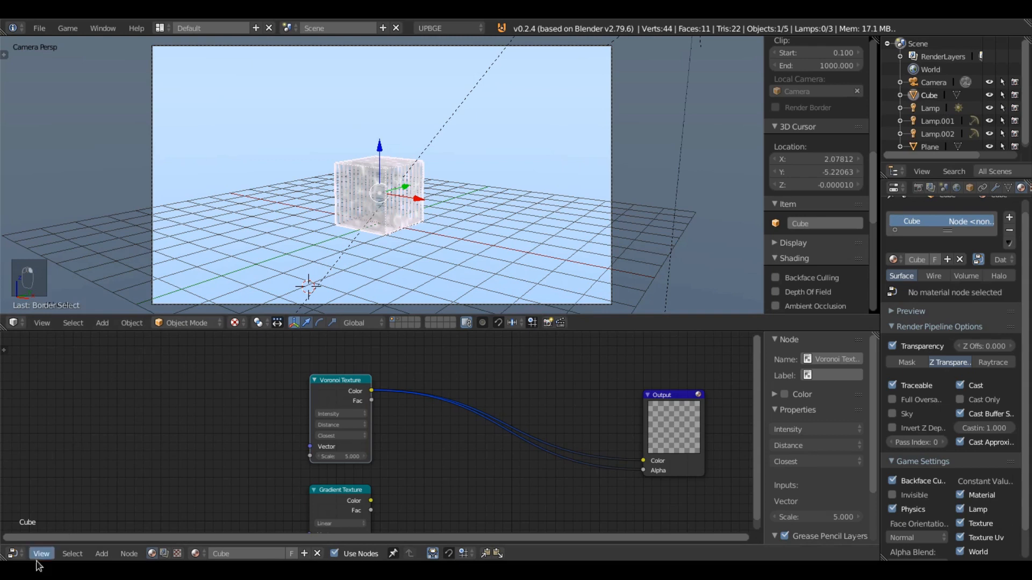
click(12, 554)
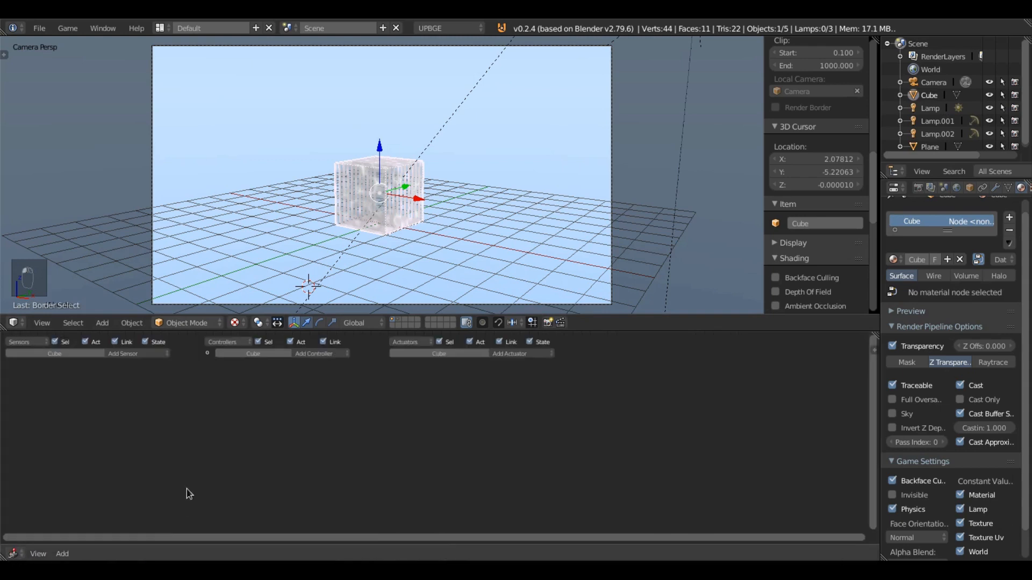
click(196, 492)
- Add an Always sensor and an Edit Object actuator set to Track to on the cube
click(134, 354)
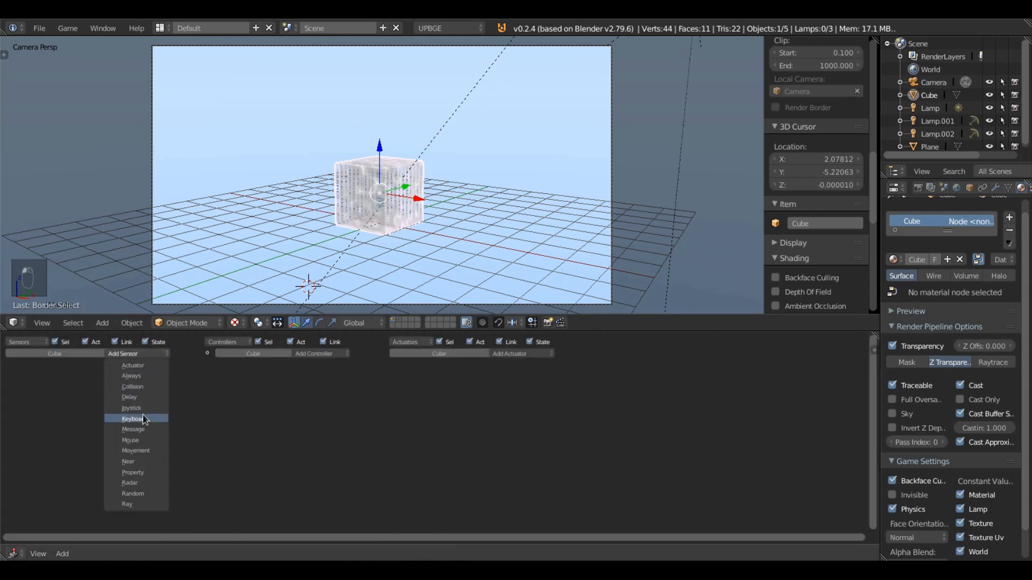
click(131, 376)
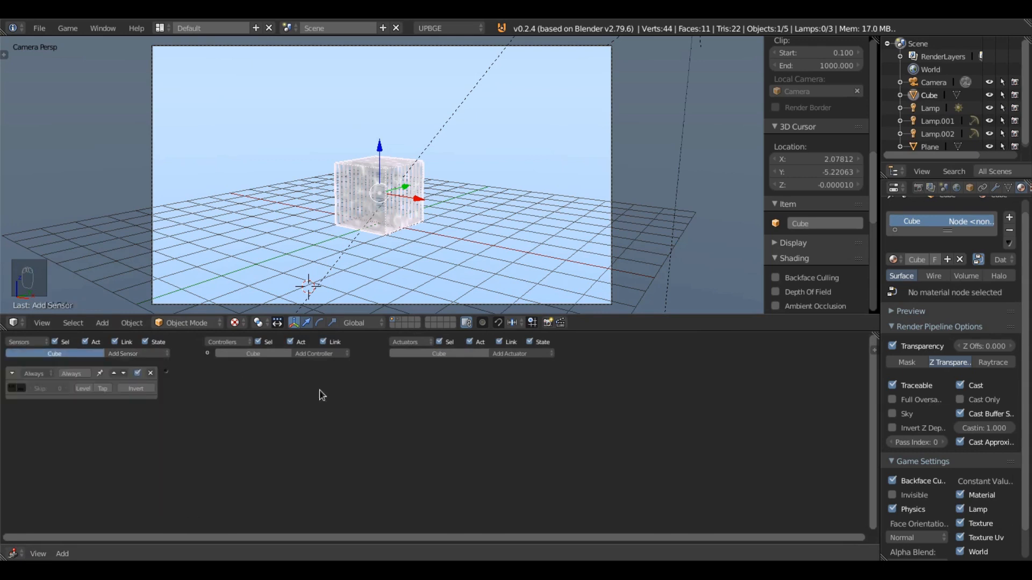
click(519, 353)
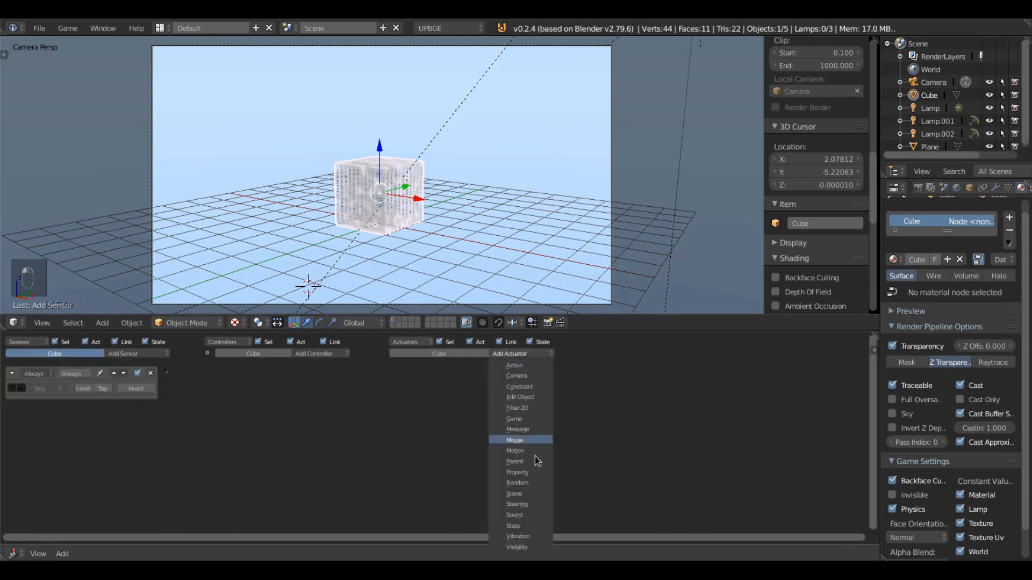
click(520, 397)
click(493, 391)
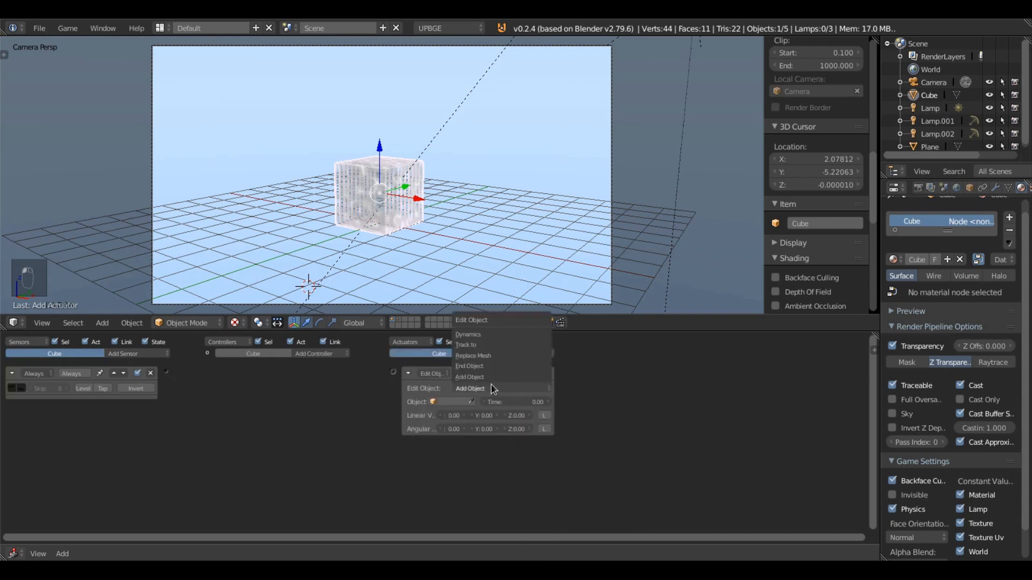
click(472, 344)
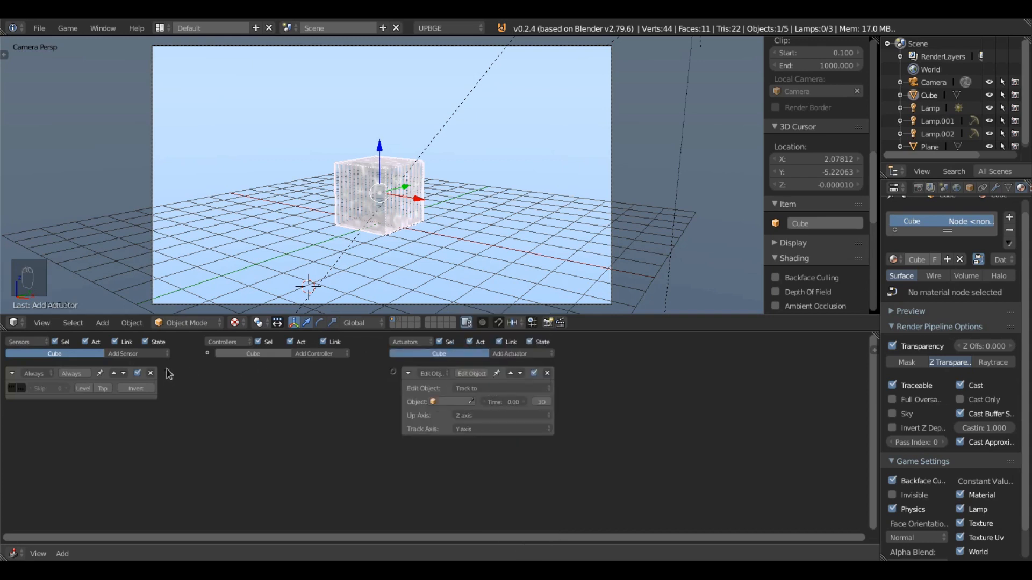
- Link the Always sensor to the Edit Object actuator and set Camera as the object to track
drag(168, 373, 393, 373)
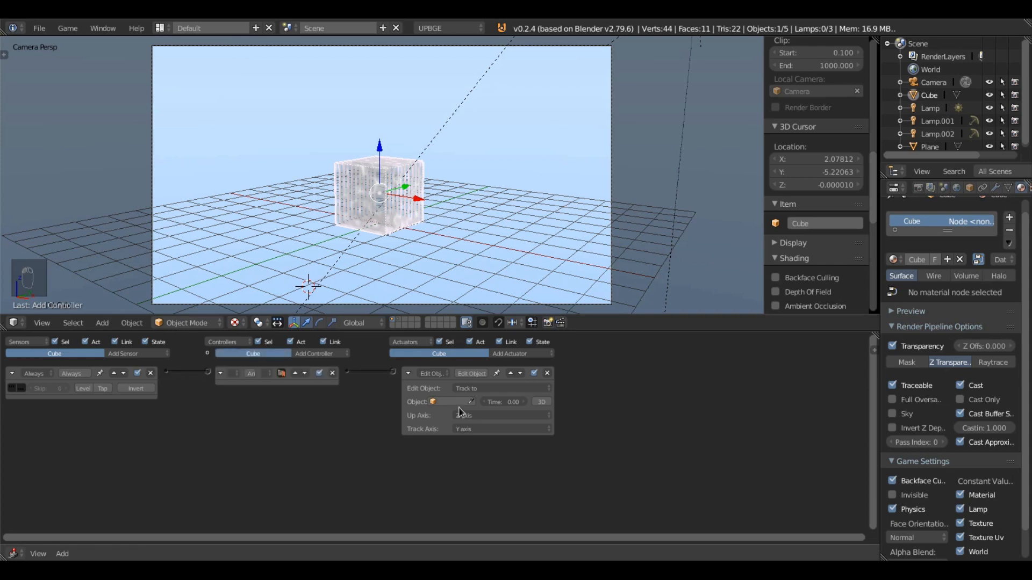
click(451, 402)
click(447, 417)
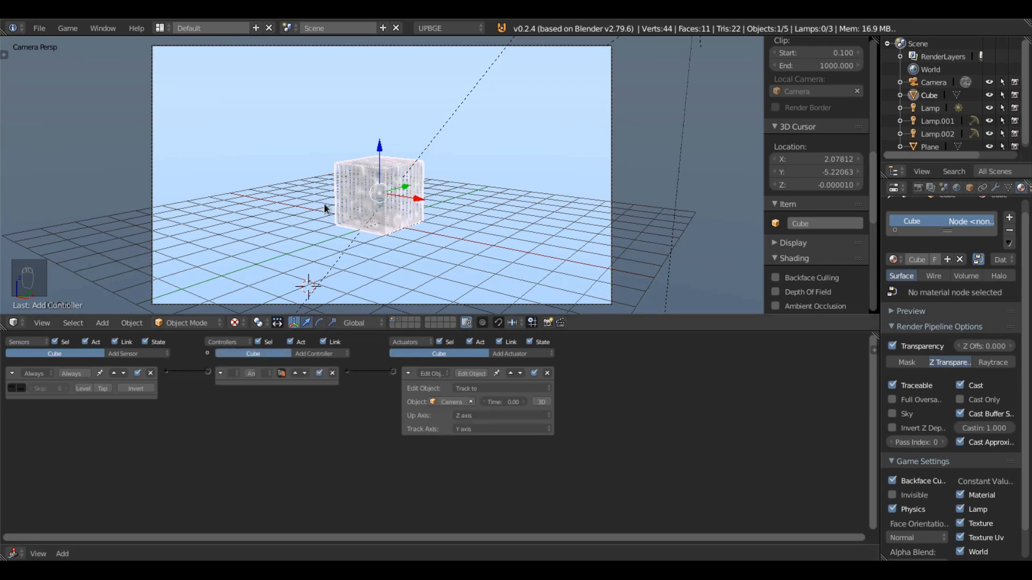
- Run the game engine from the camera and other viewing angles to examine how the sliced cube tracks, and return to the camera view
key(p)
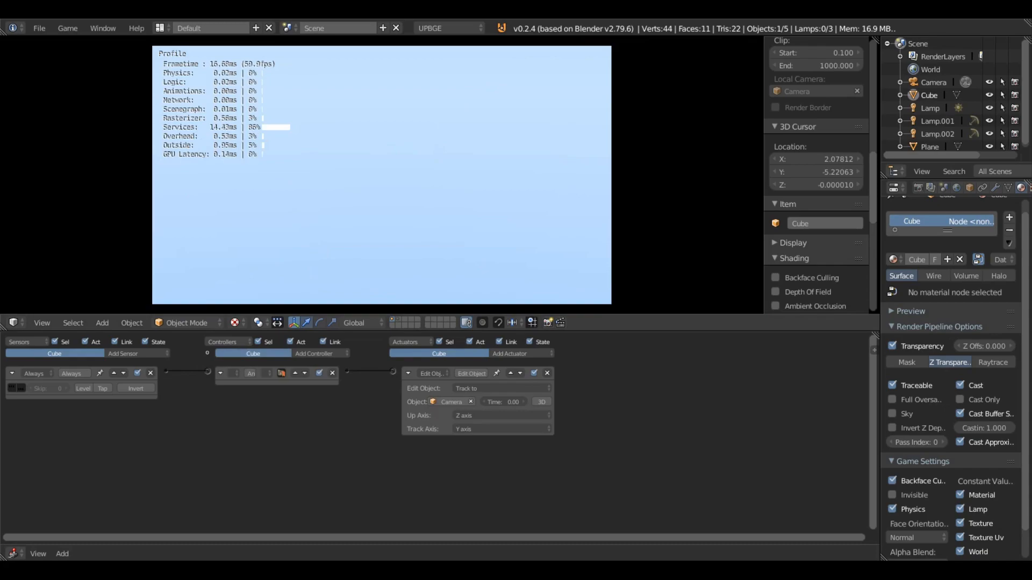
key(Escape)
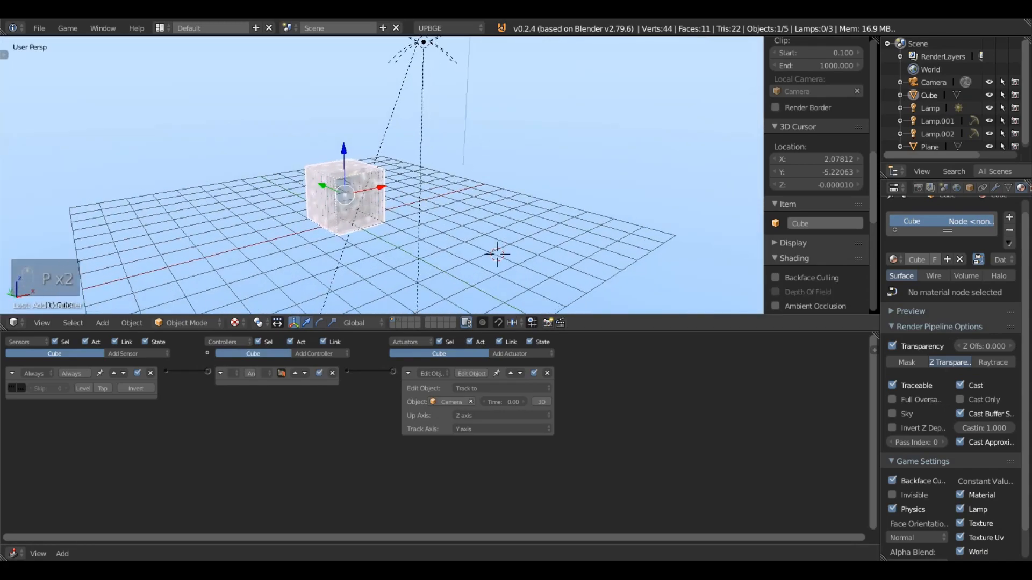
key(p)
key(Escape)
middle_drag(414, 193, 623, 197)
key(p)
key(Escape)
key(p)
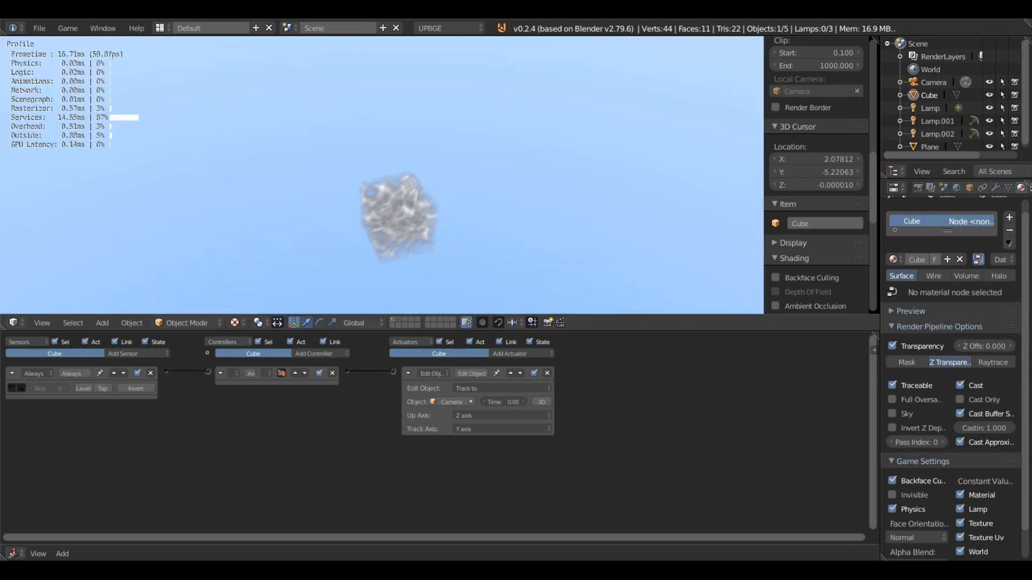
key(Escape)
key(KP_0)
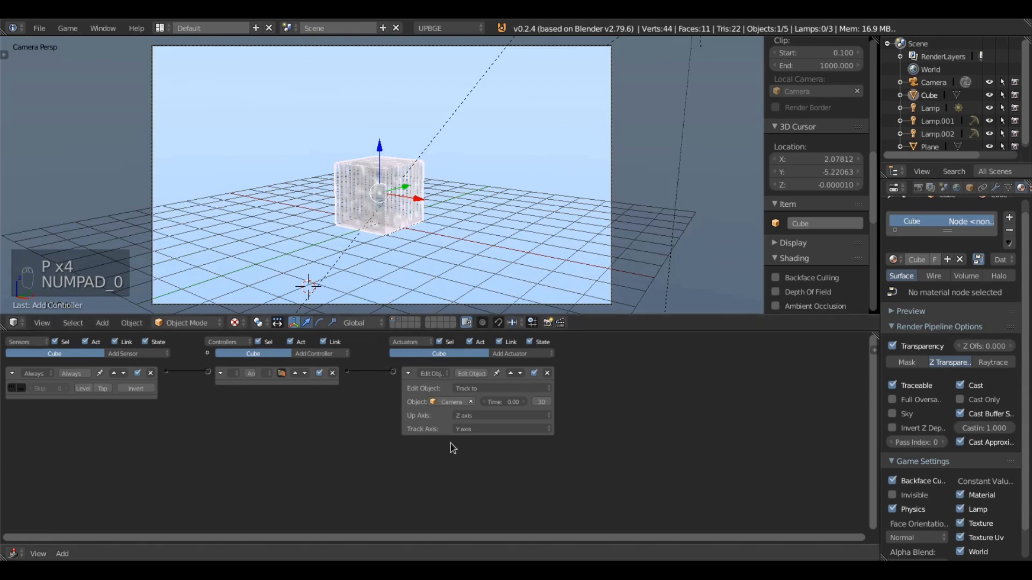
- Set the Edit Object actuator's track axis to -Y axis and run the game engine to check how the cube faces the camera
click(480, 417)
click(480, 428)
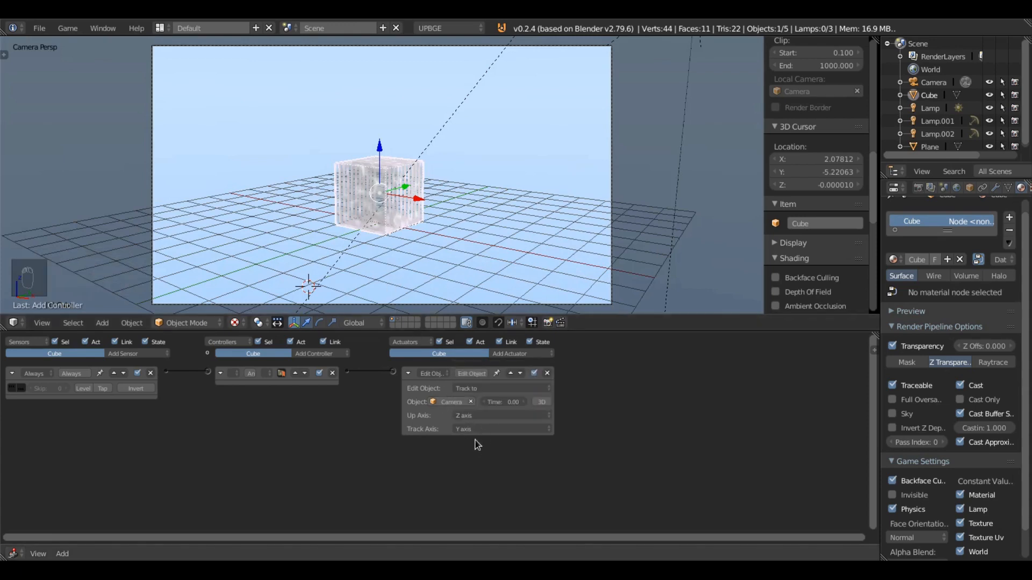
click(474, 428)
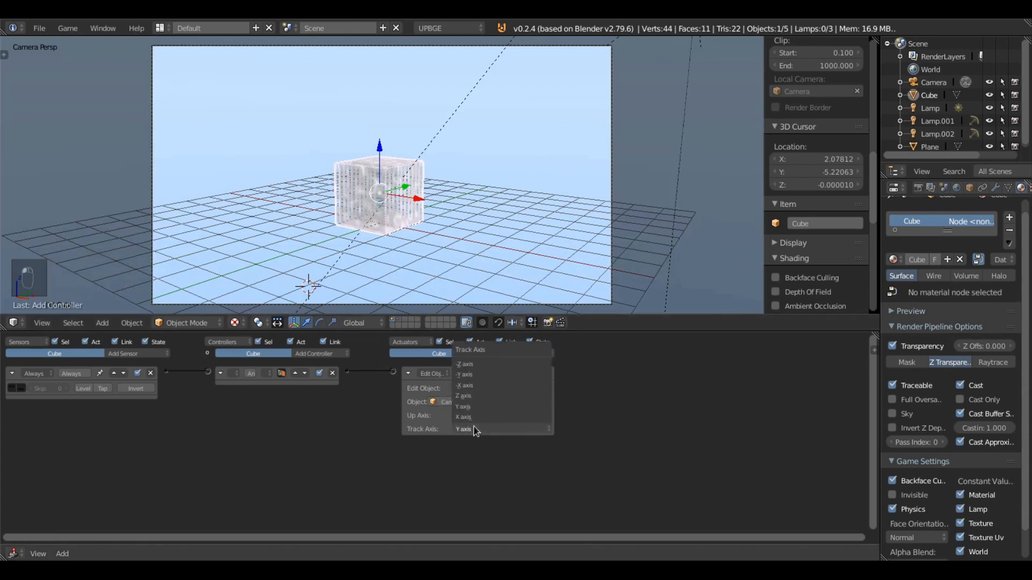
click(464, 375)
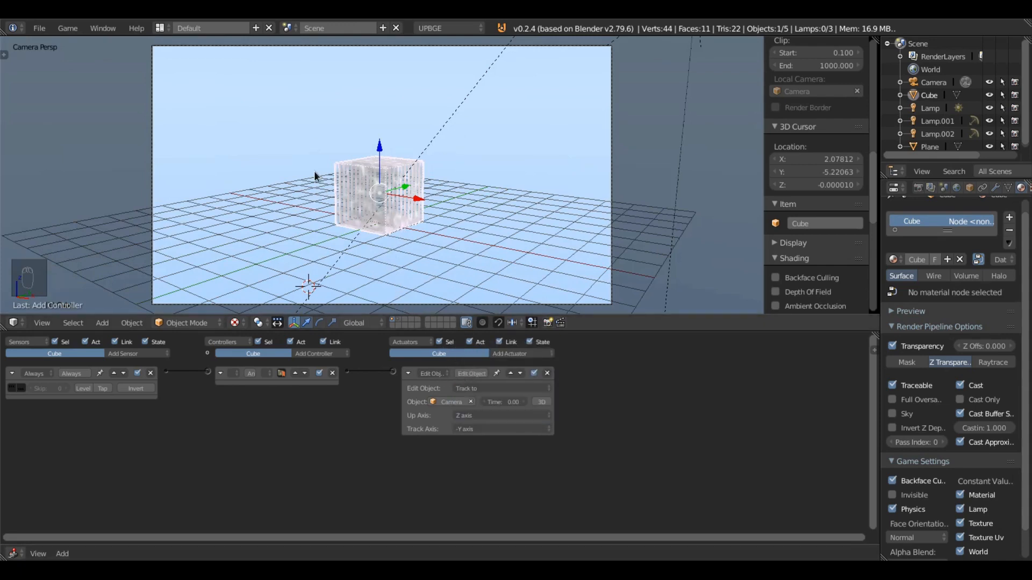
key(p)
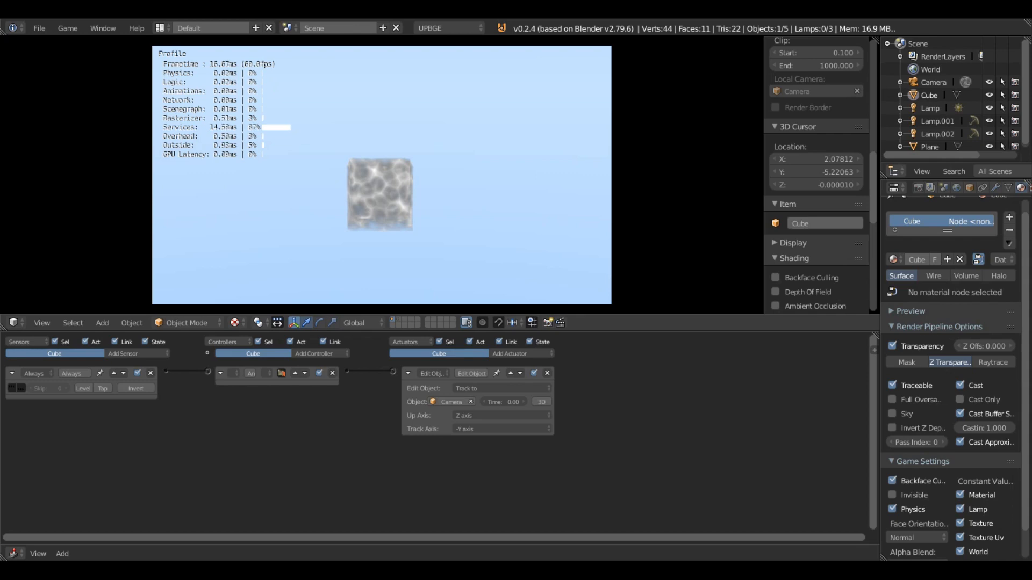
key(Escape)
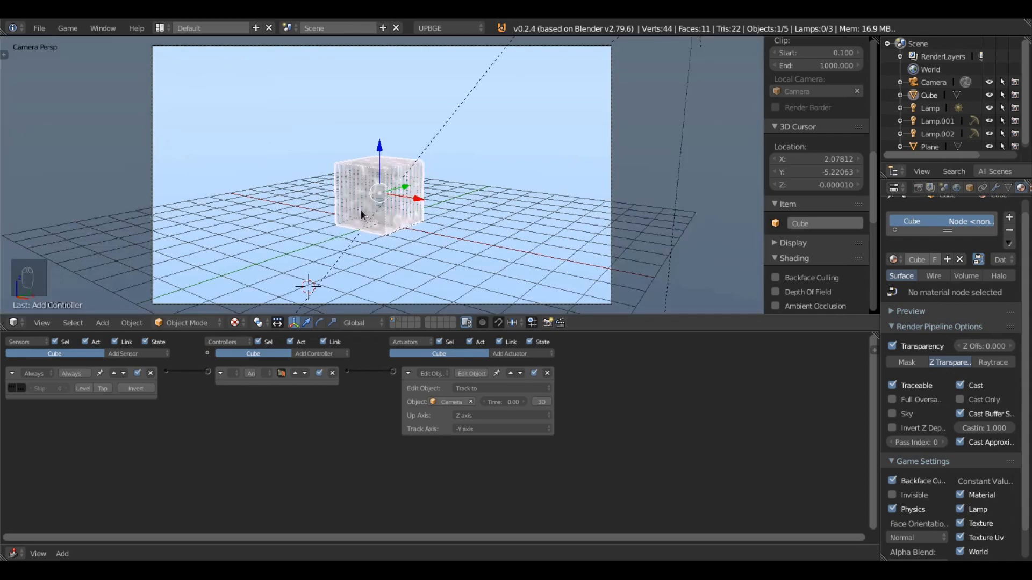
key(p)
key(Escape)
- Set the cube material's Alpha Blend game setting to Alpha Sort and test the result in the game engine from the camera view
scroll(924, 541, down, 2)
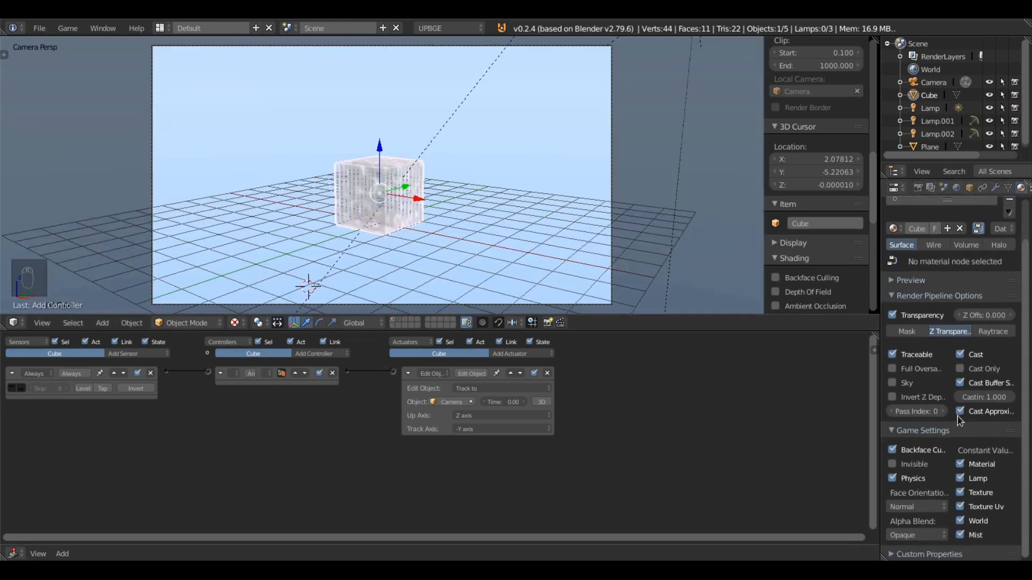
middle_drag(938, 344, 937, 468)
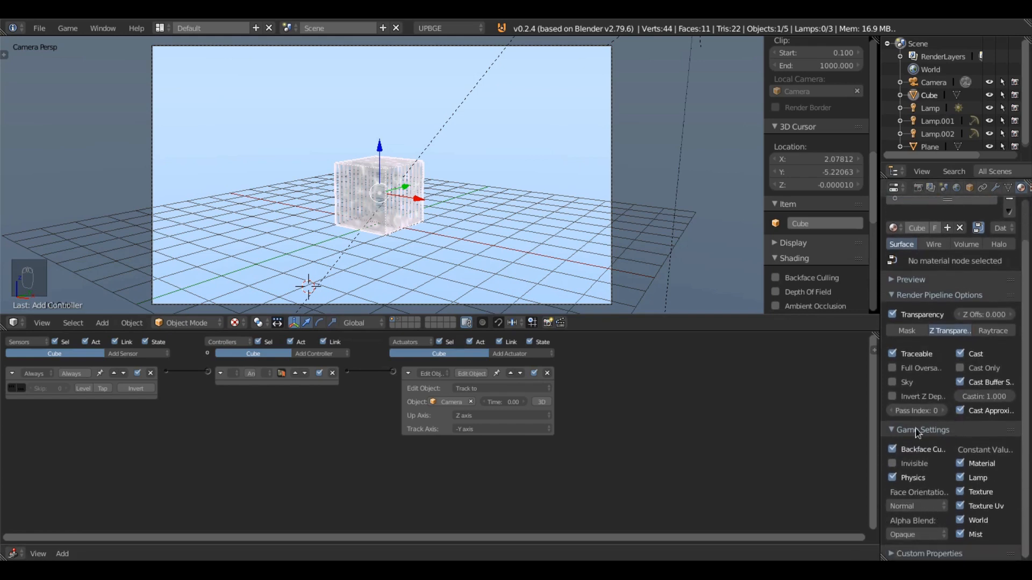
click(908, 535)
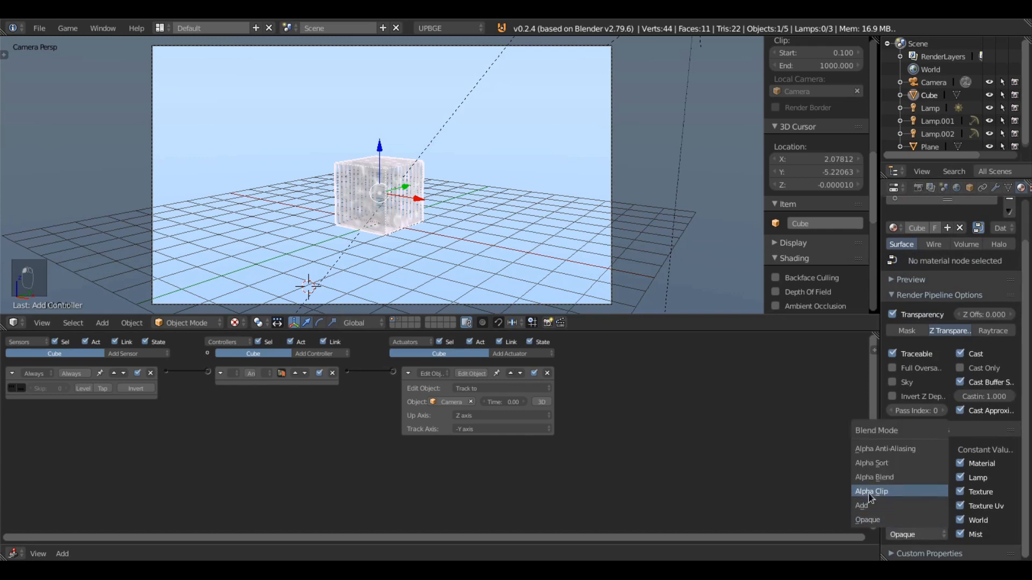
click(860, 466)
key(KP_0)
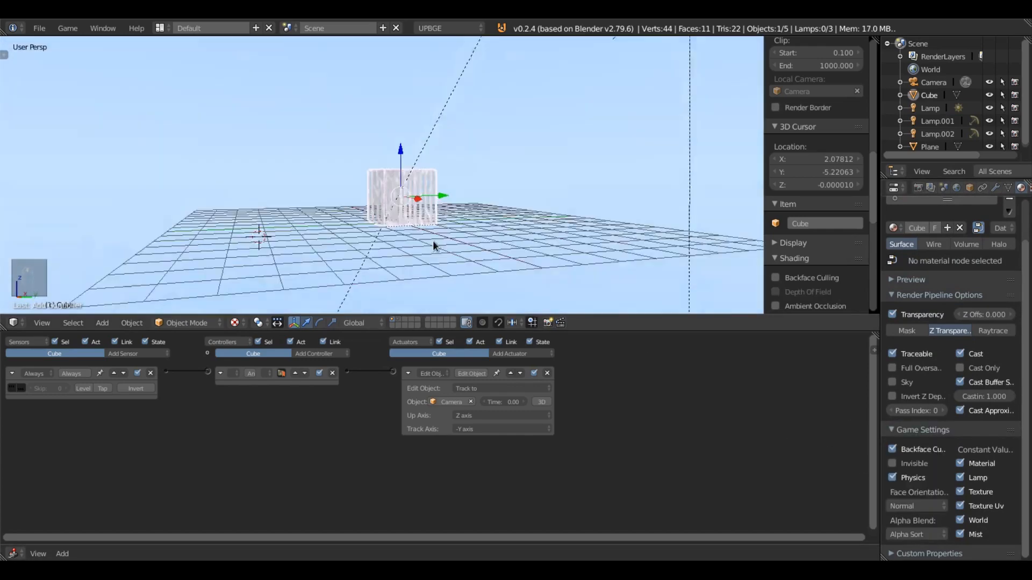
key(KP_0)
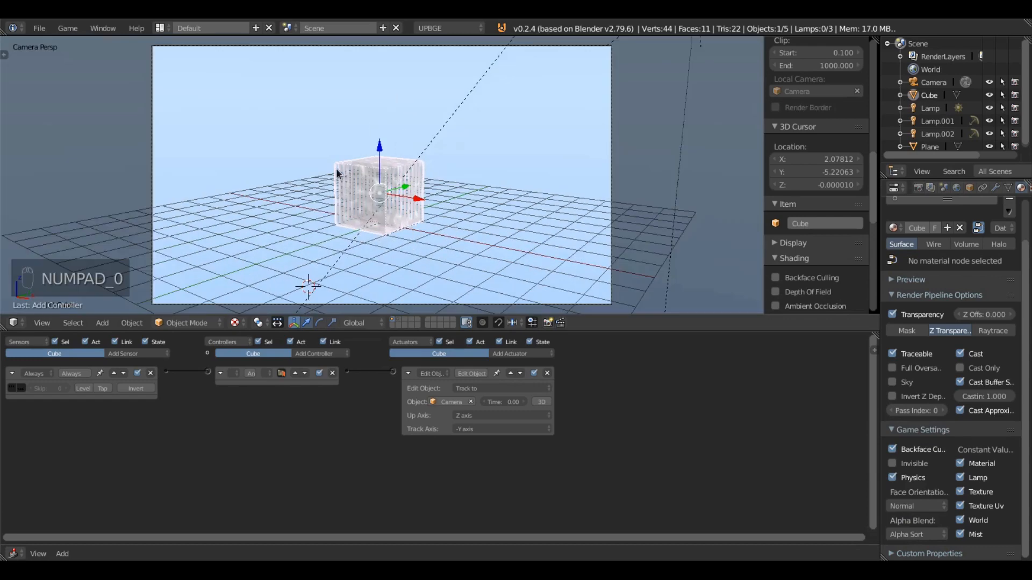
key(p)
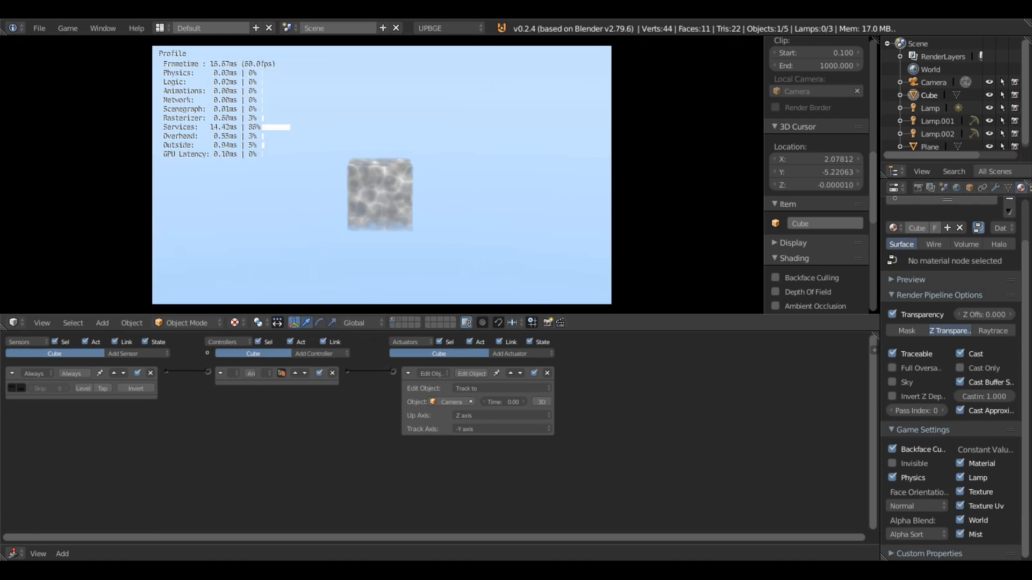
key(Escape)
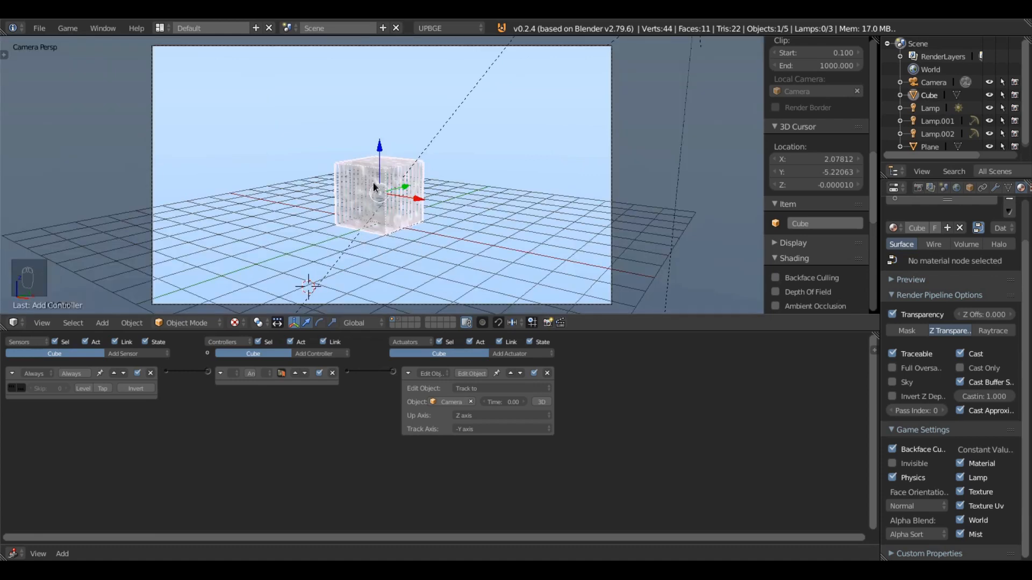
key(p)
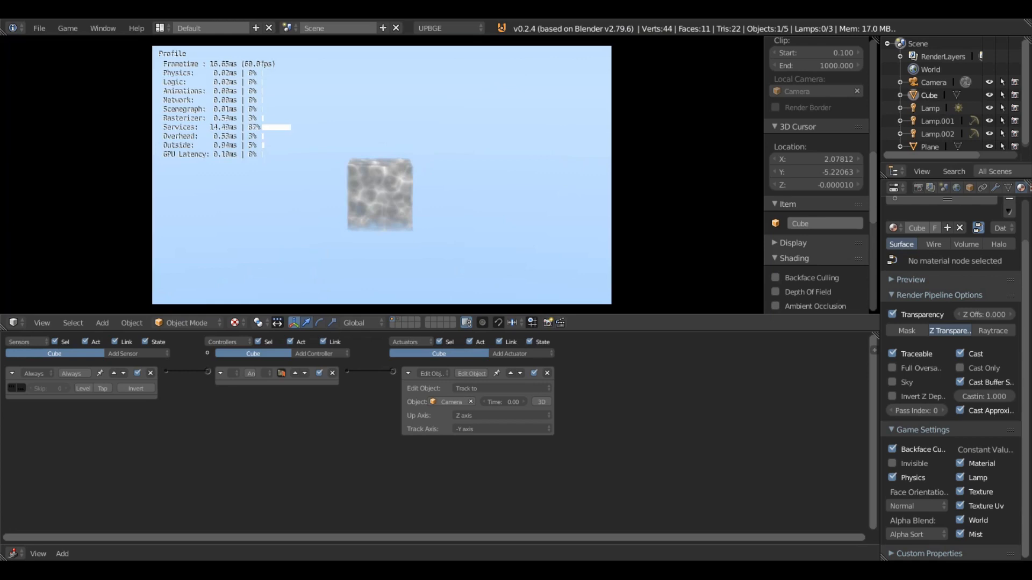
key(Escape)
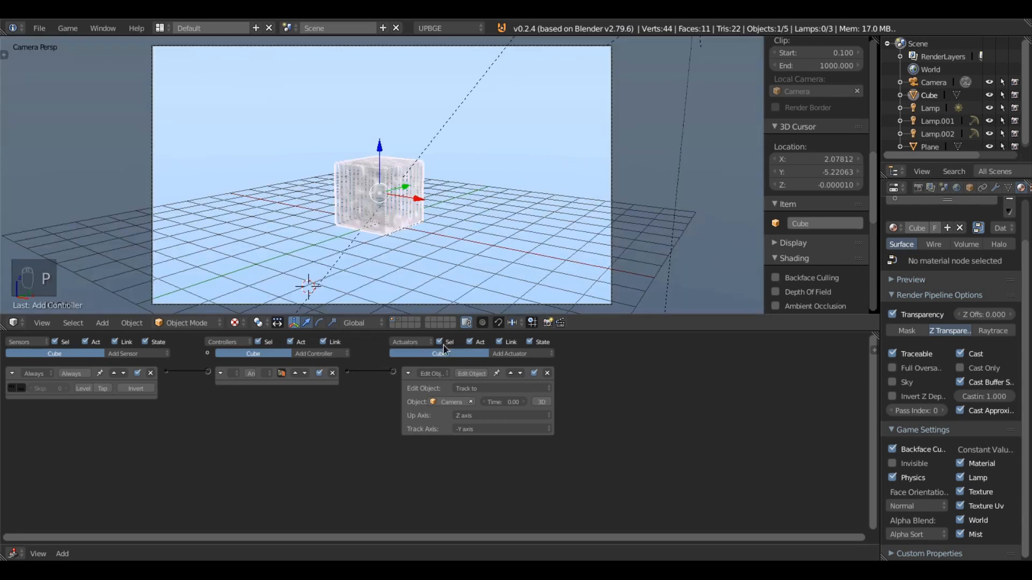
- Enable 3D tracking on the cube's Track to actuator and test it in the game engine from the camera view
click(541, 402)
key(p)
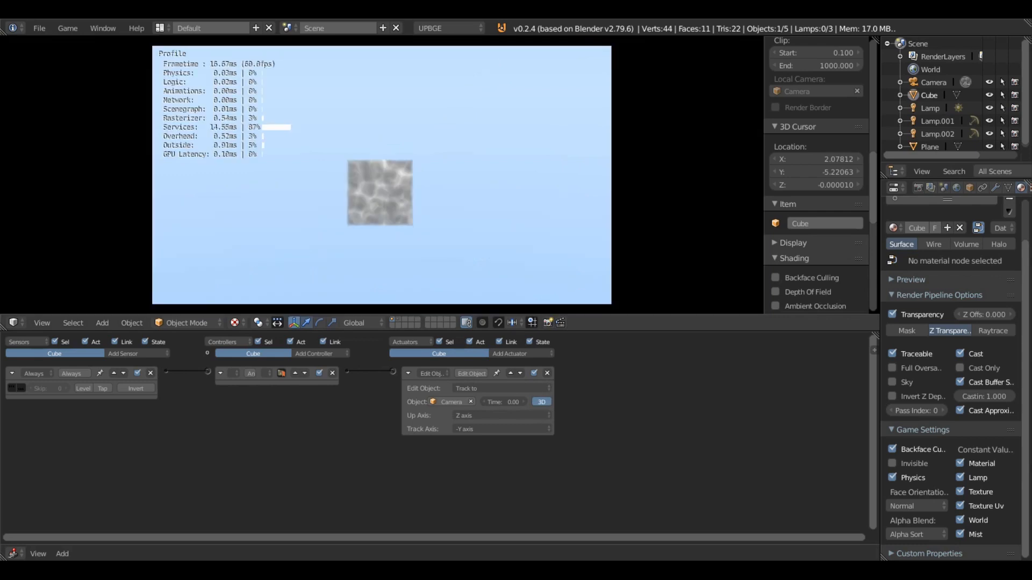
key(Escape)
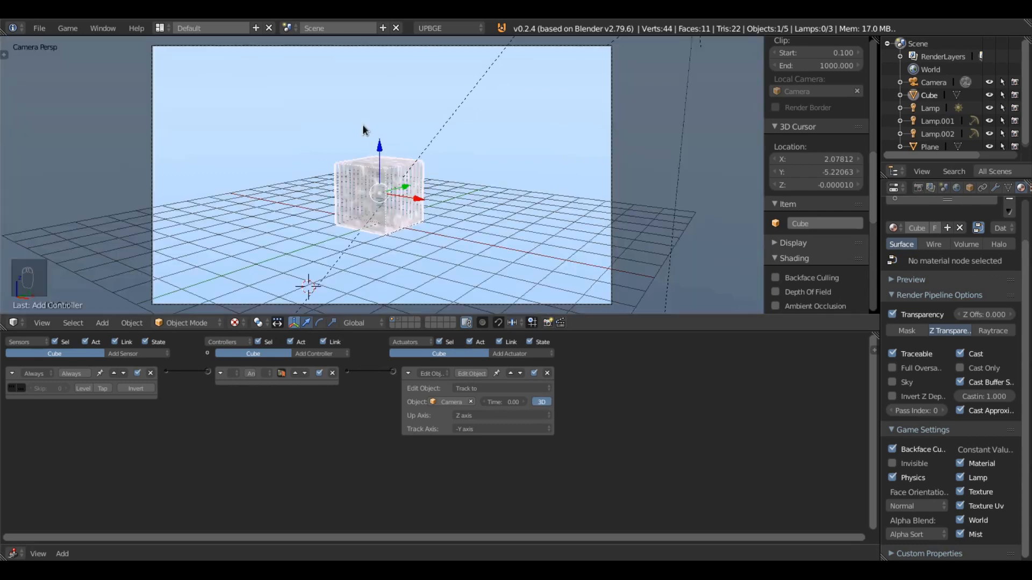
middle_drag(301, 170, 337, 187)
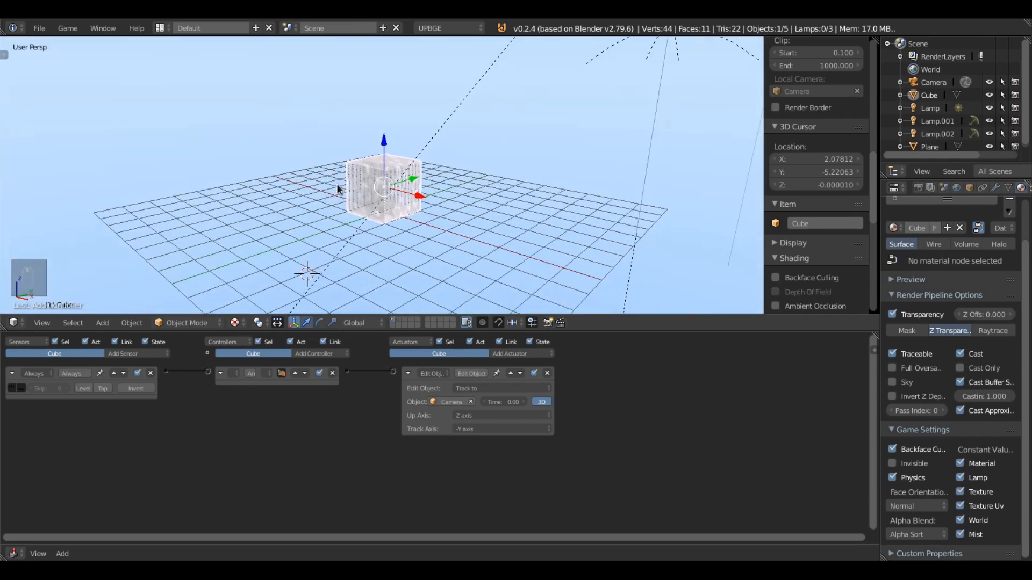
key(KP_0)
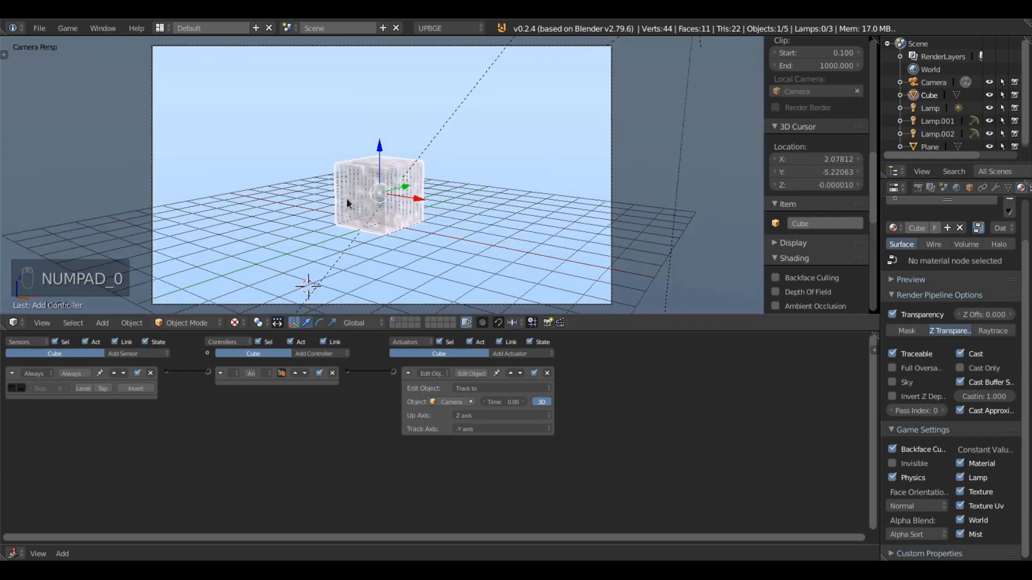
- Snap the 3D cursor to the selected cube
key(shift+s)
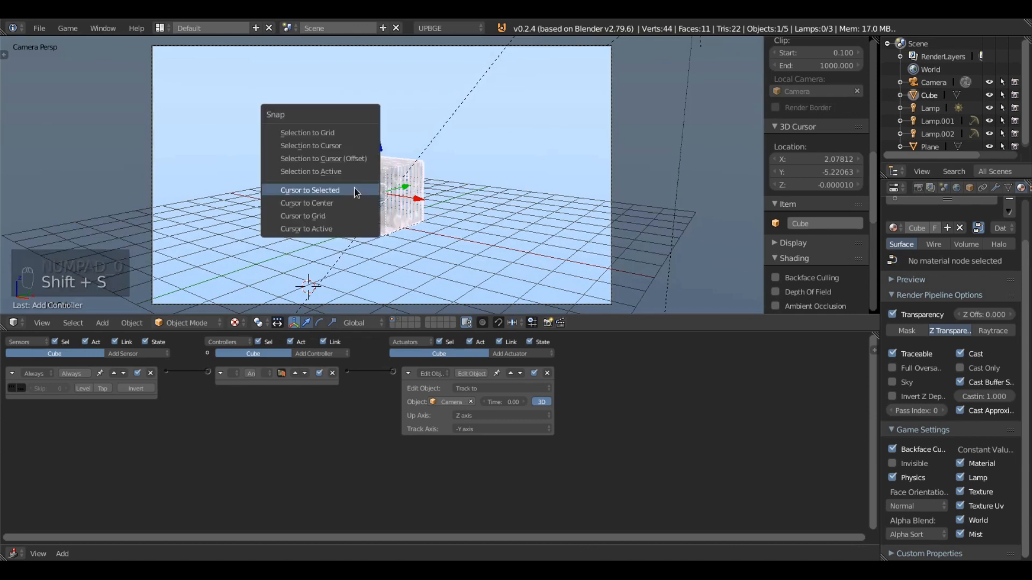
click(315, 194)
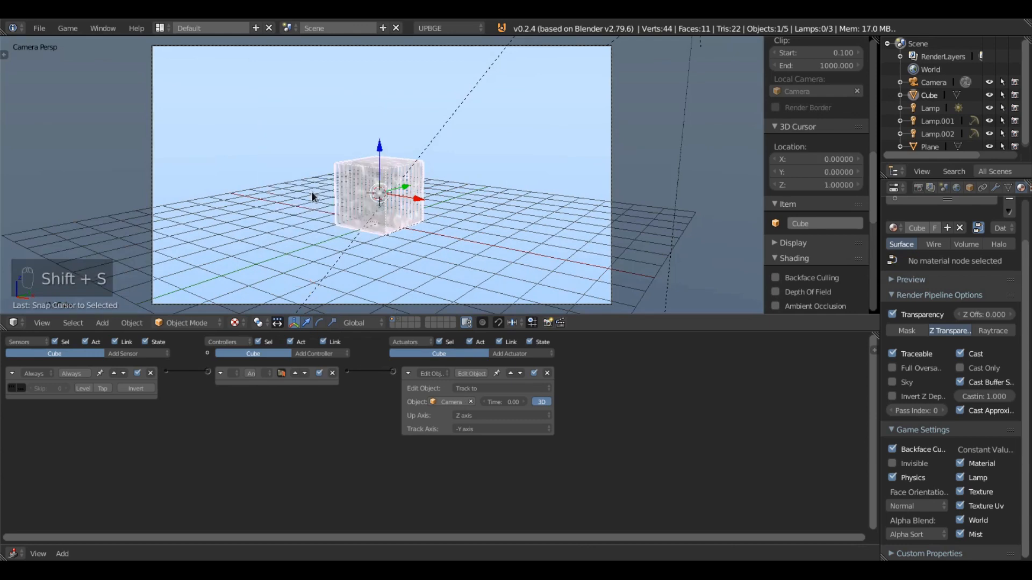
key(shift+s)
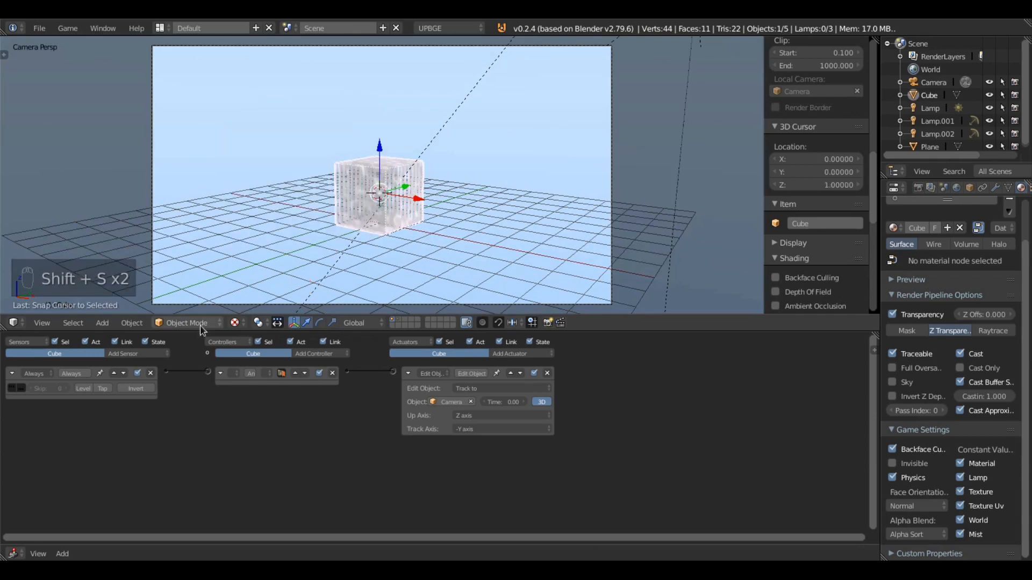
- Add a Plain Axes empty at the 3D cursor and scale it up so its axes extend beyond the cube
key(space)
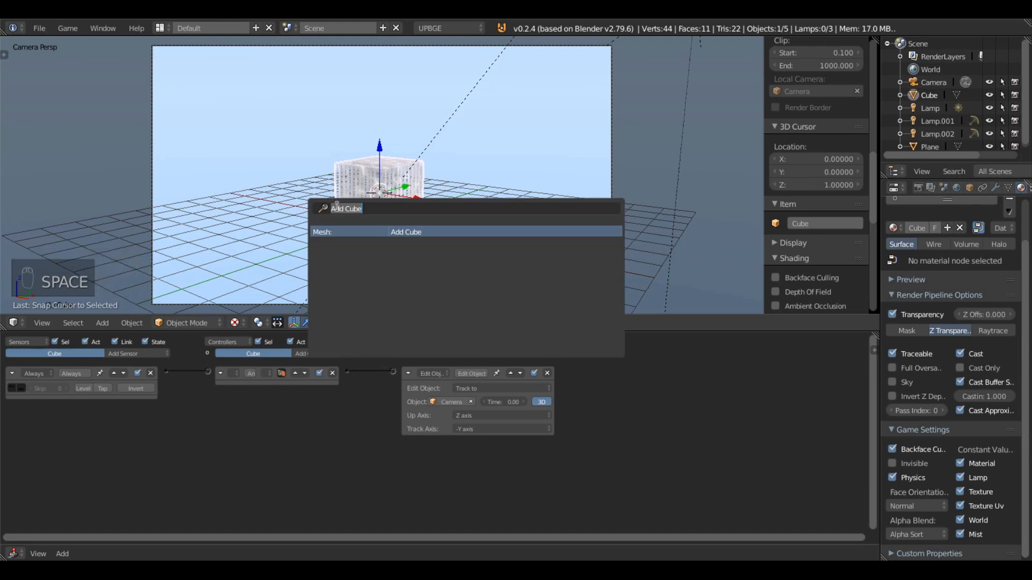
text(add e)
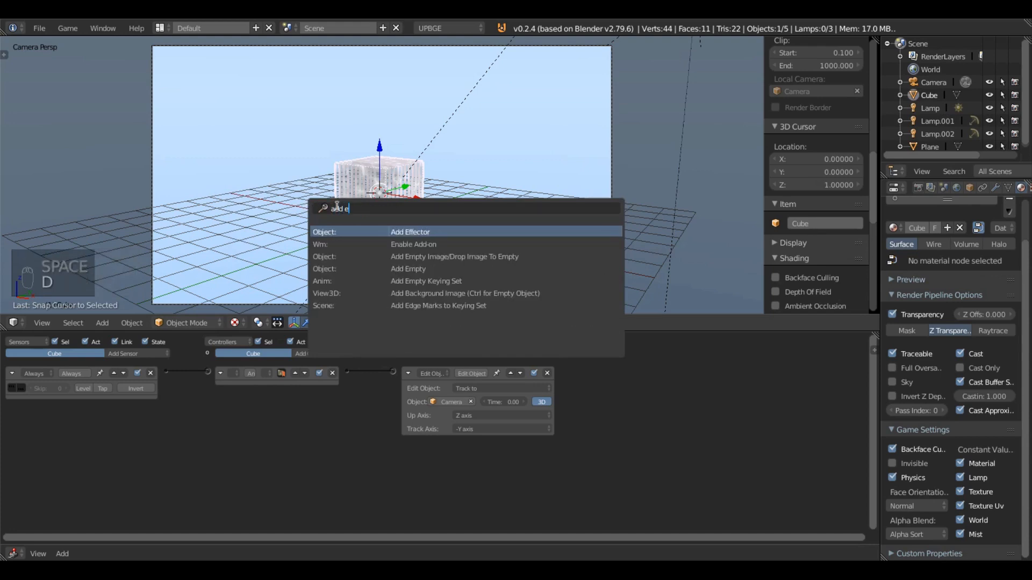
click(355, 264)
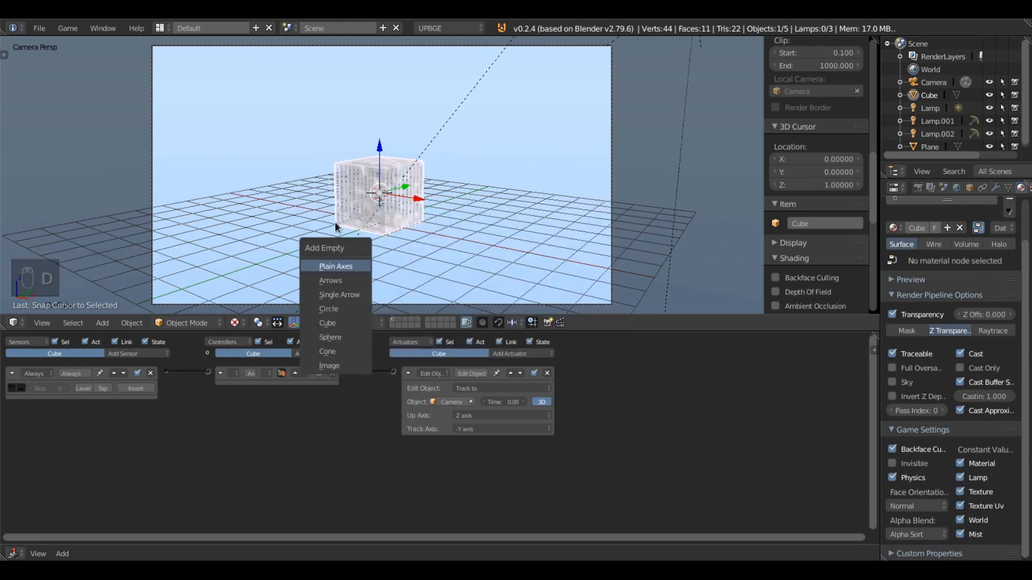
click(330, 267)
key(s)
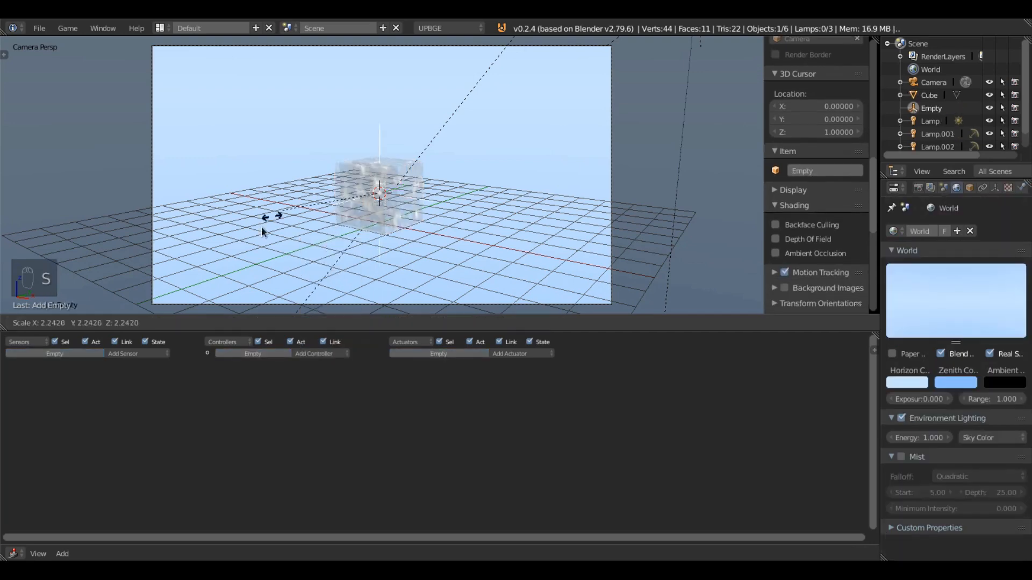
click(261, 226)
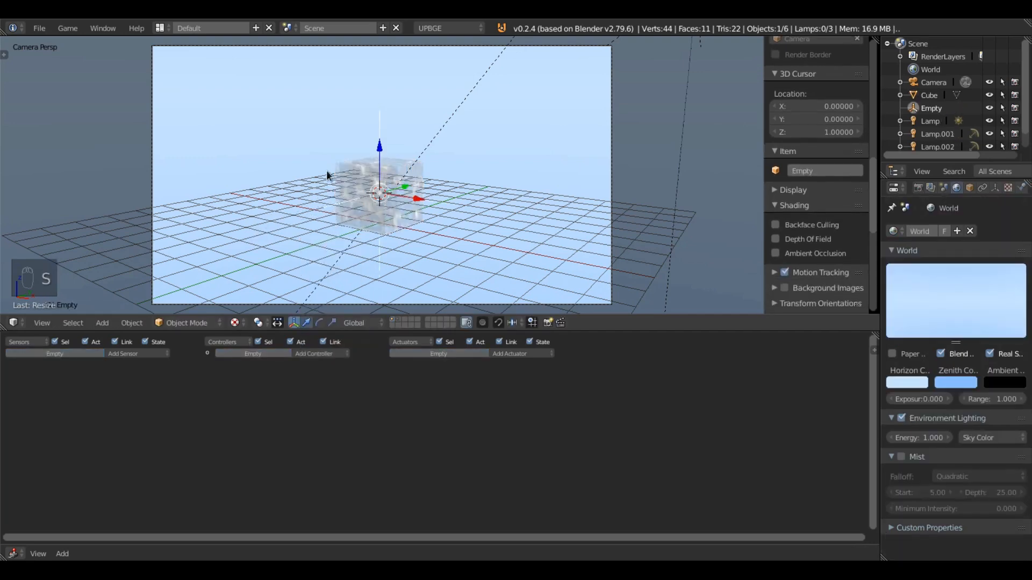
- Parent the camera to the empty using the Object parent type
right_click(345, 45)
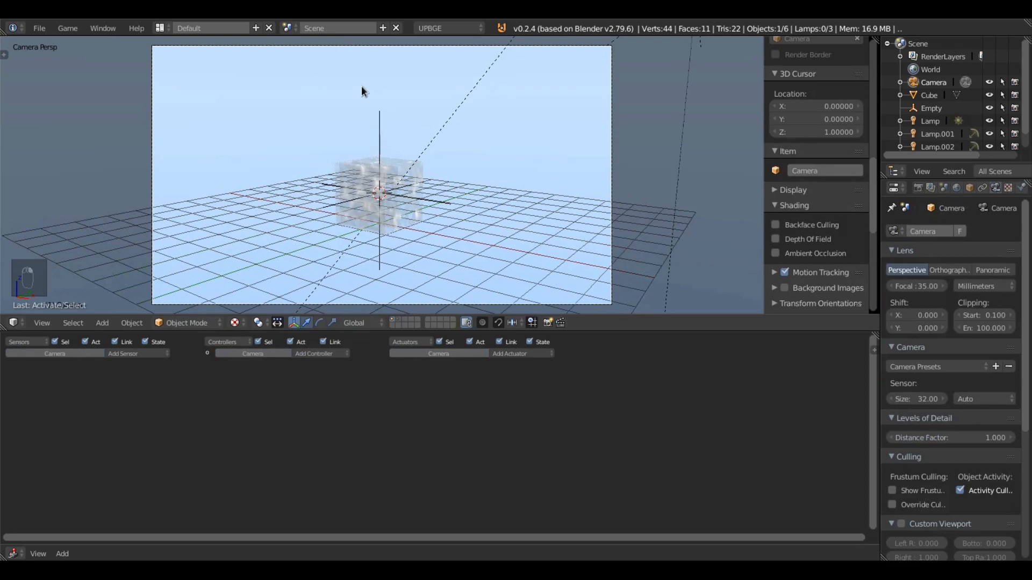
shift+right_click(379, 132)
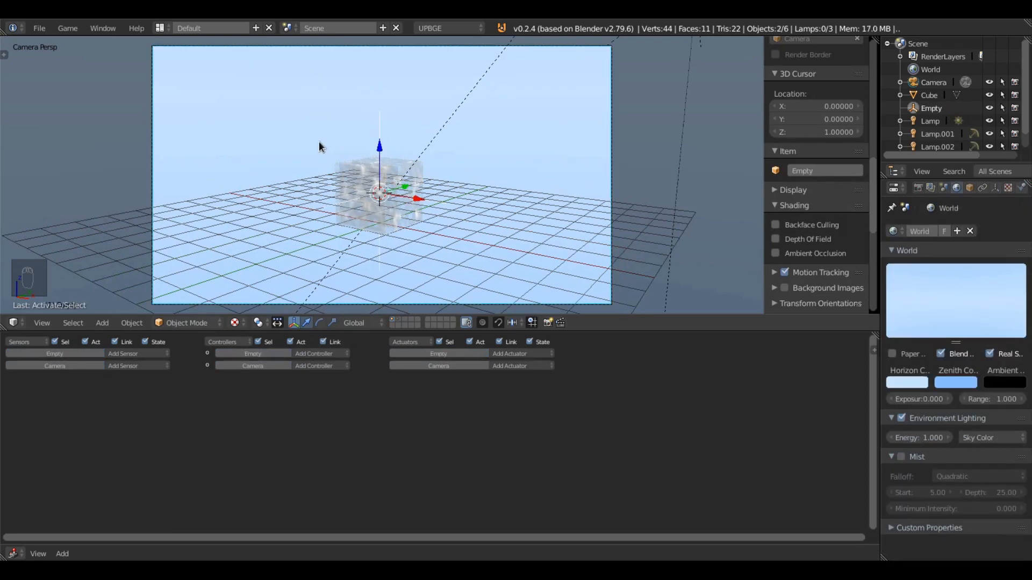
key(ctrl+p)
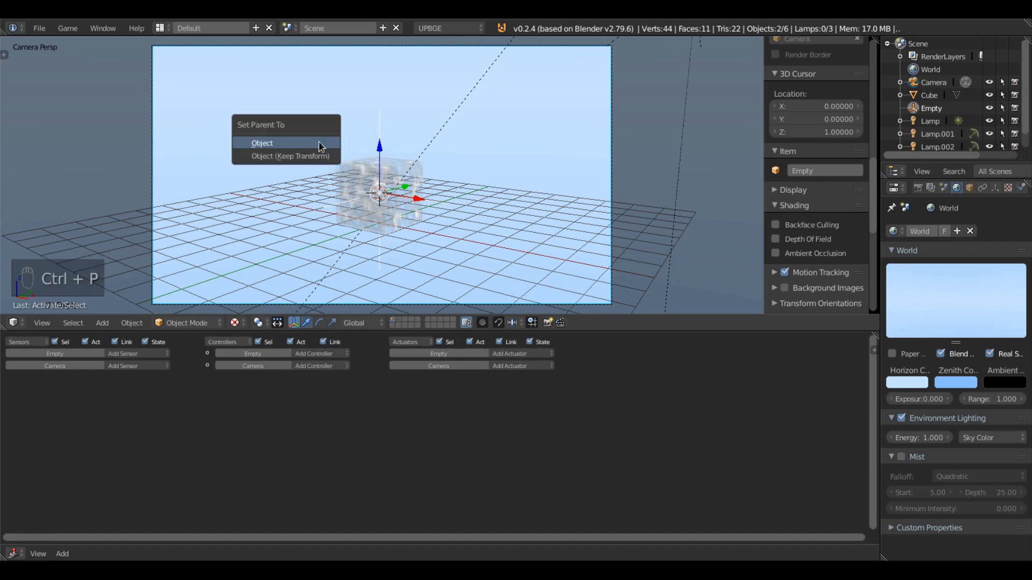
click(318, 140)
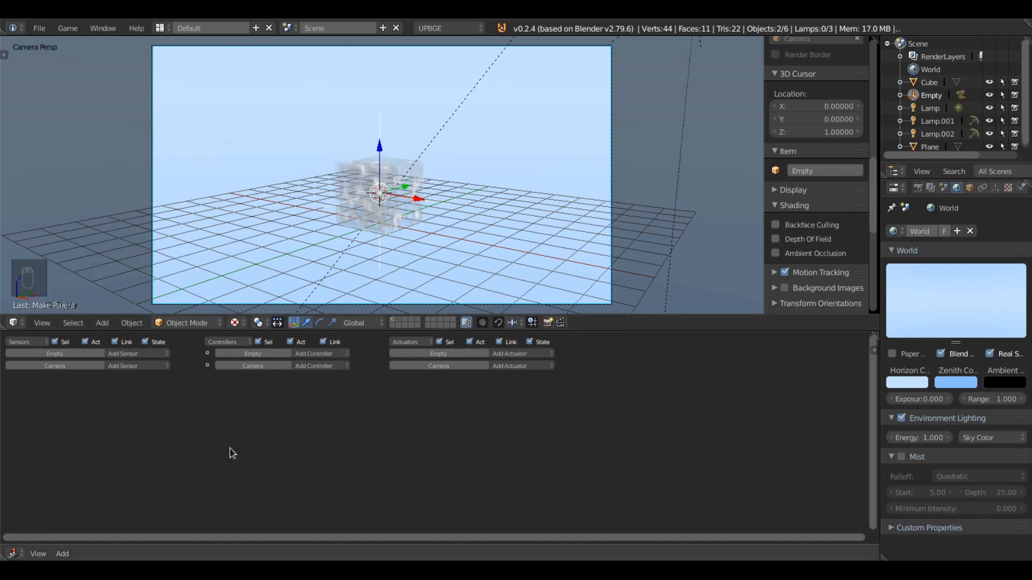
- Add a Mouse sensor to the empty, set its mouse event to Movement and enable true level triggering
right_click(382, 127)
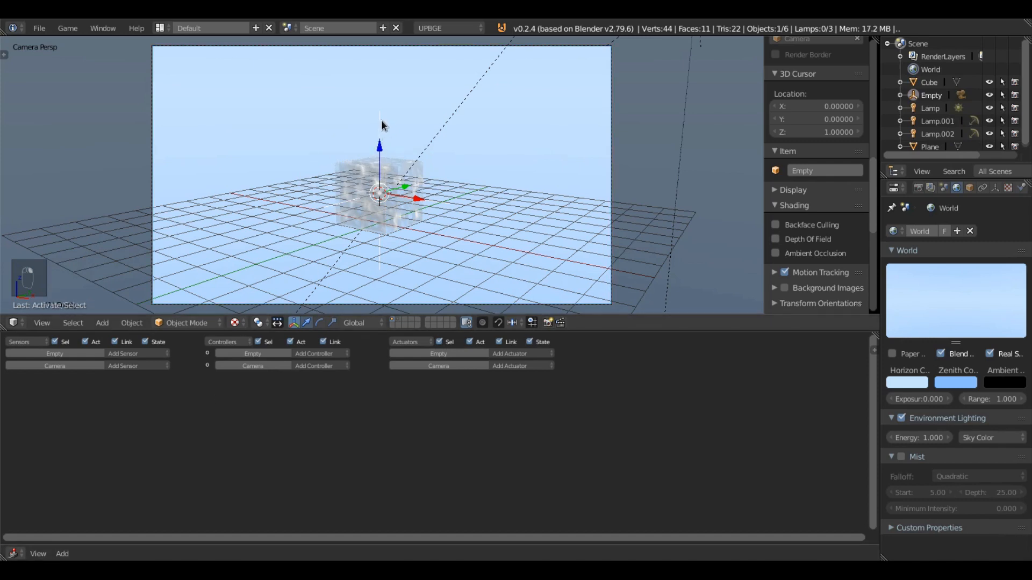
click(137, 354)
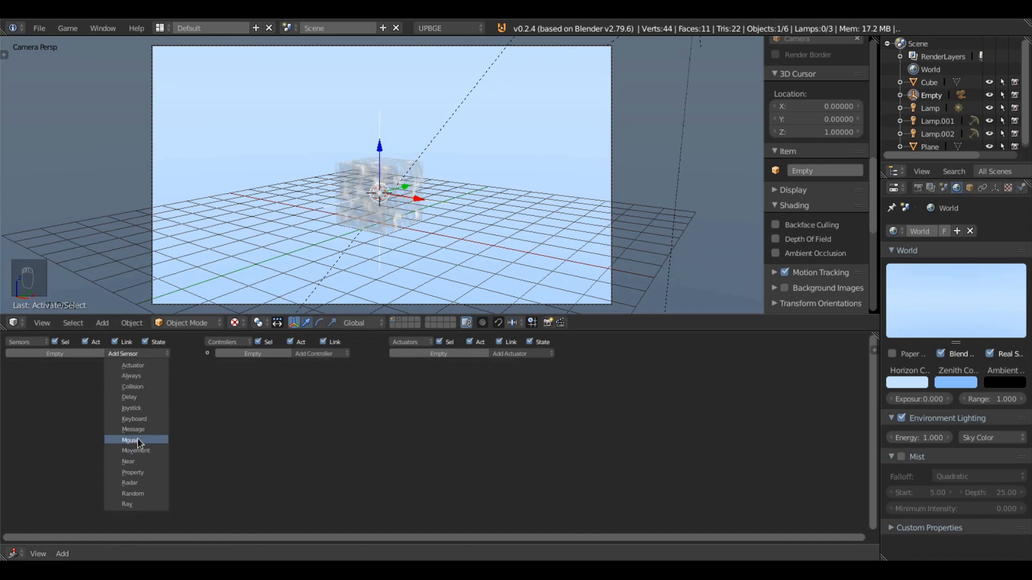
click(137, 440)
click(90, 403)
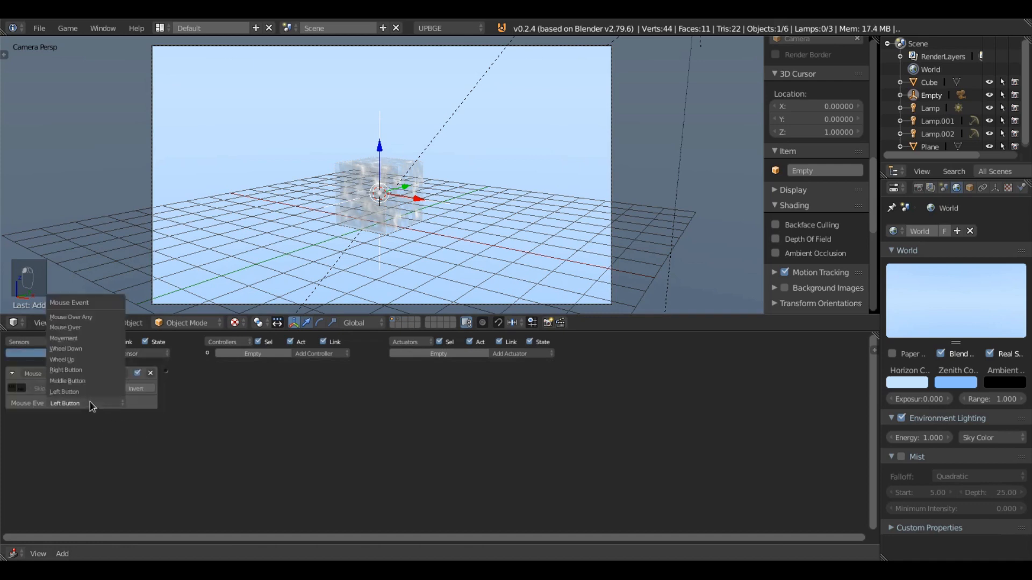
click(74, 342)
click(12, 388)
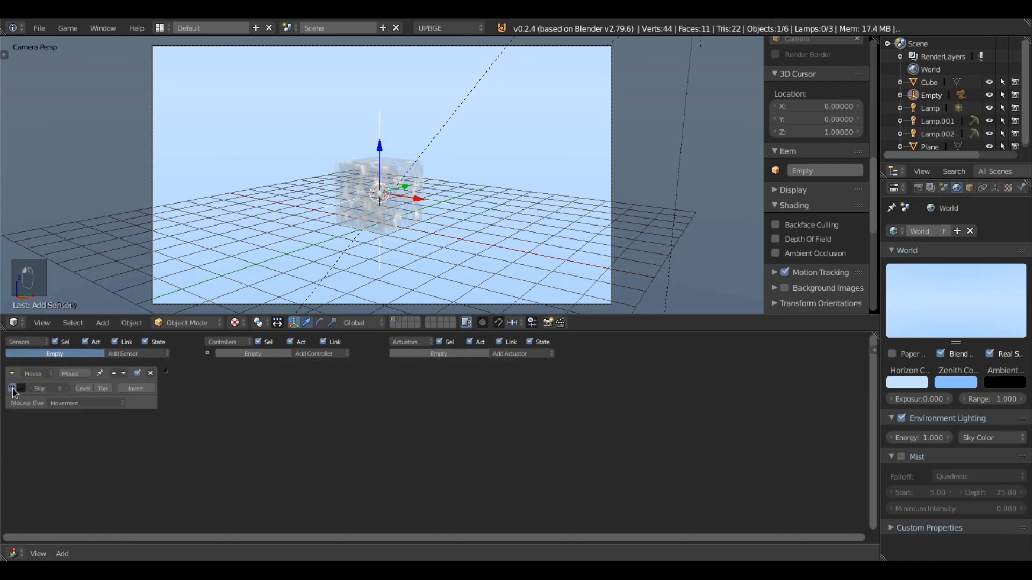
- Add a Mouse actuator to the empty, link the Mouse sensor to it, and set its mode to Look
click(516, 353)
click(525, 355)
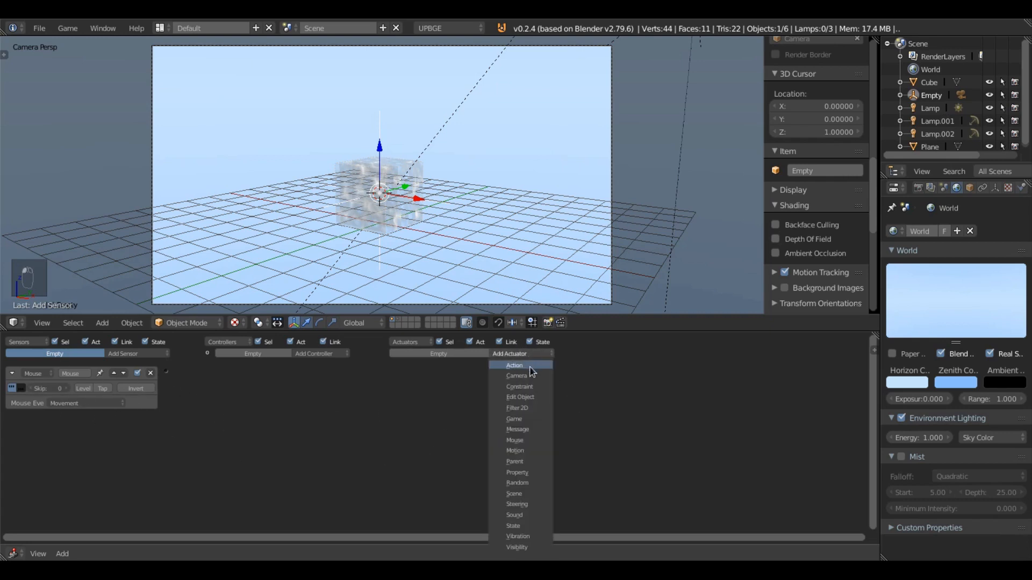
click(520, 440)
drag(166, 371, 393, 372)
click(488, 389)
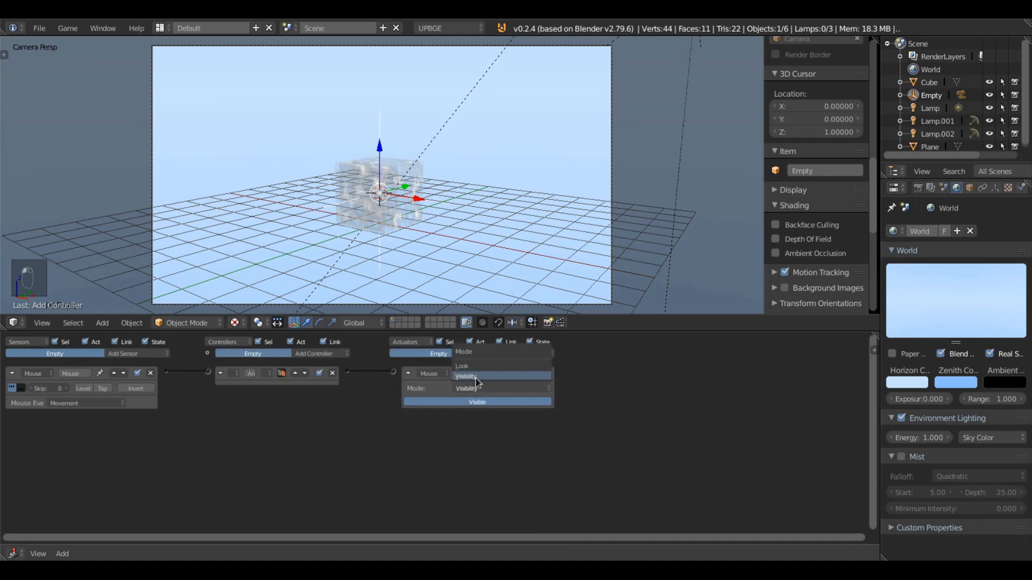
click(497, 367)
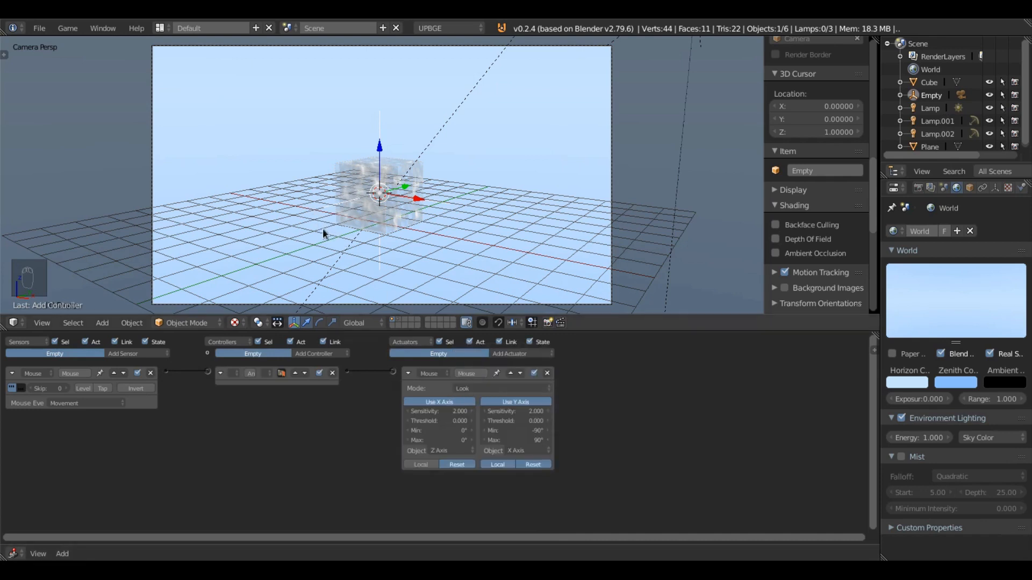
- Run the game in the viewport to test the mouse-controlled camera orbit
key(p)
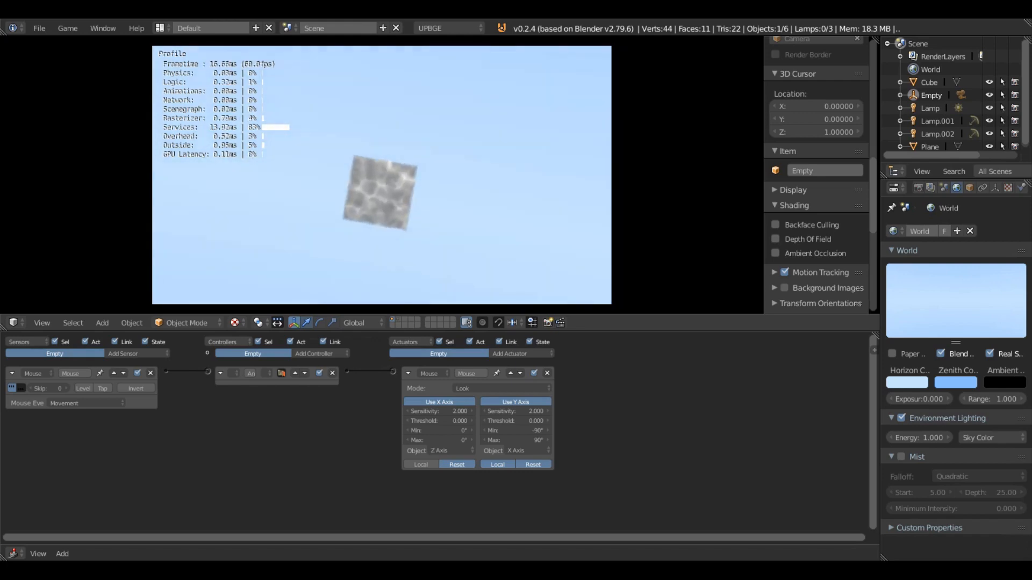
key(Escape)
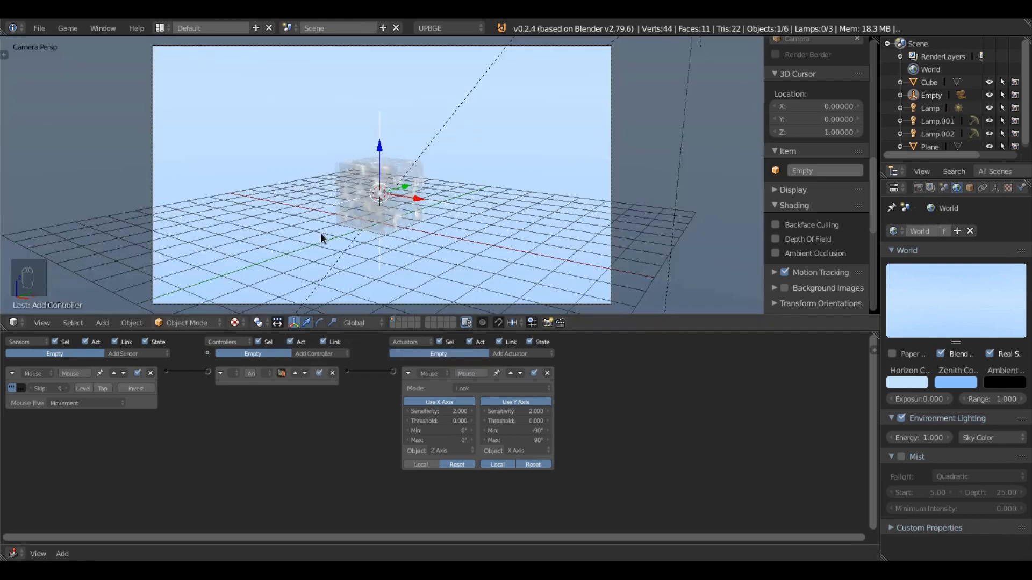
key(shift+space)
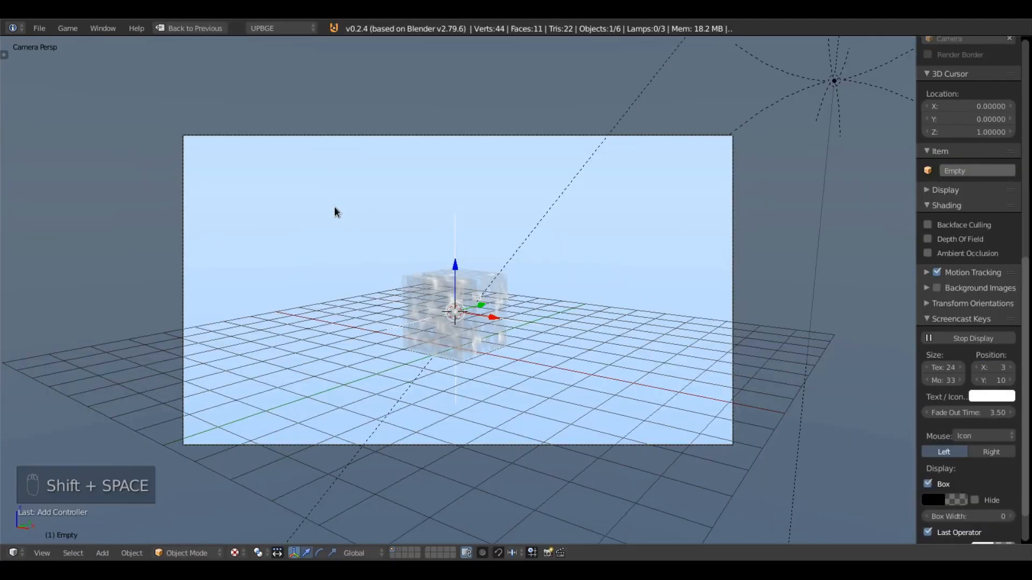
key(shift+space)
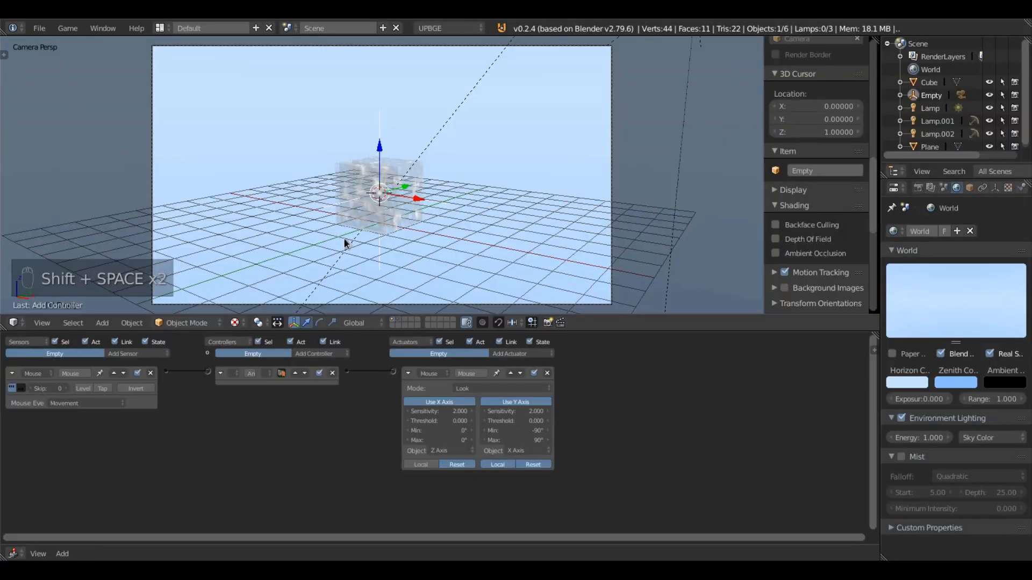
- Add a plain cube and move it horizontally away from the Voronoi cube, mainly toward negative X
key(space)
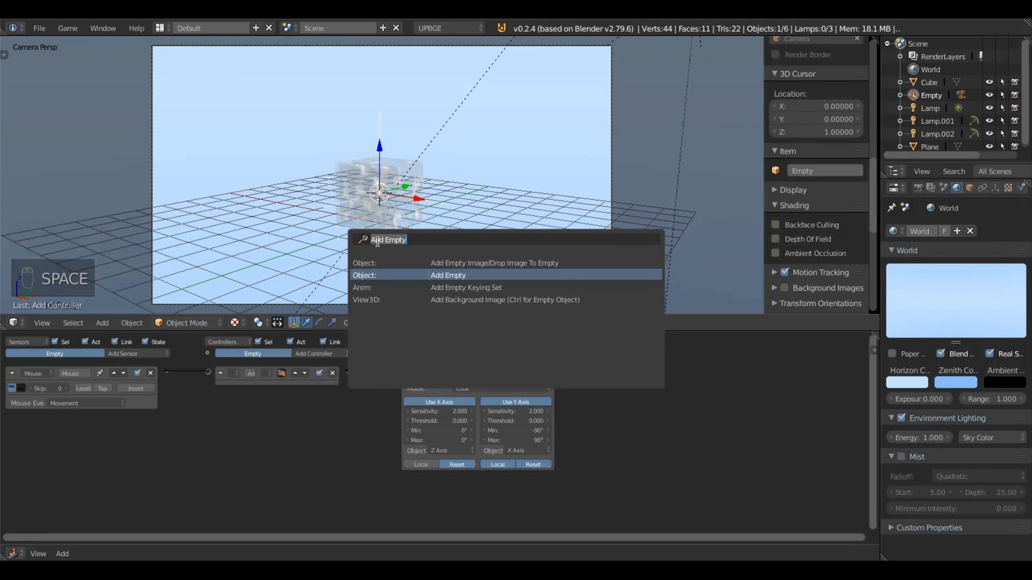
text(add cude)
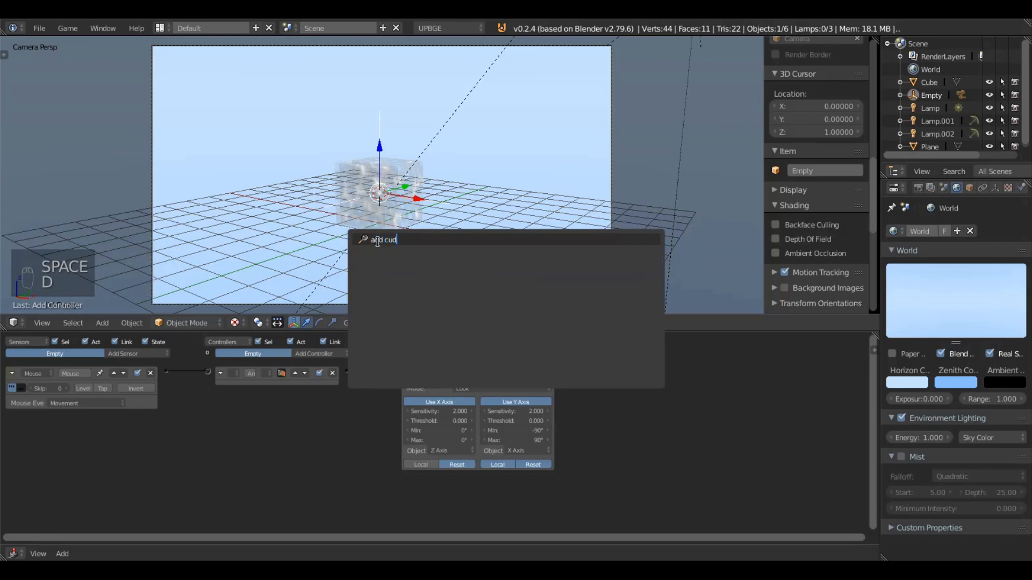
key(BackSpace)
key(BackSpace)
text(be)
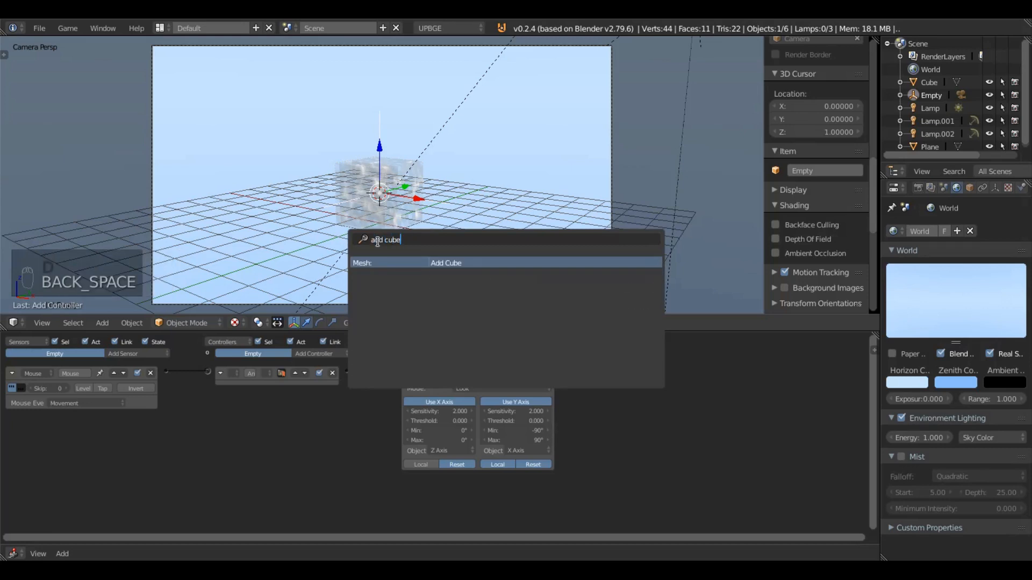
key(Return)
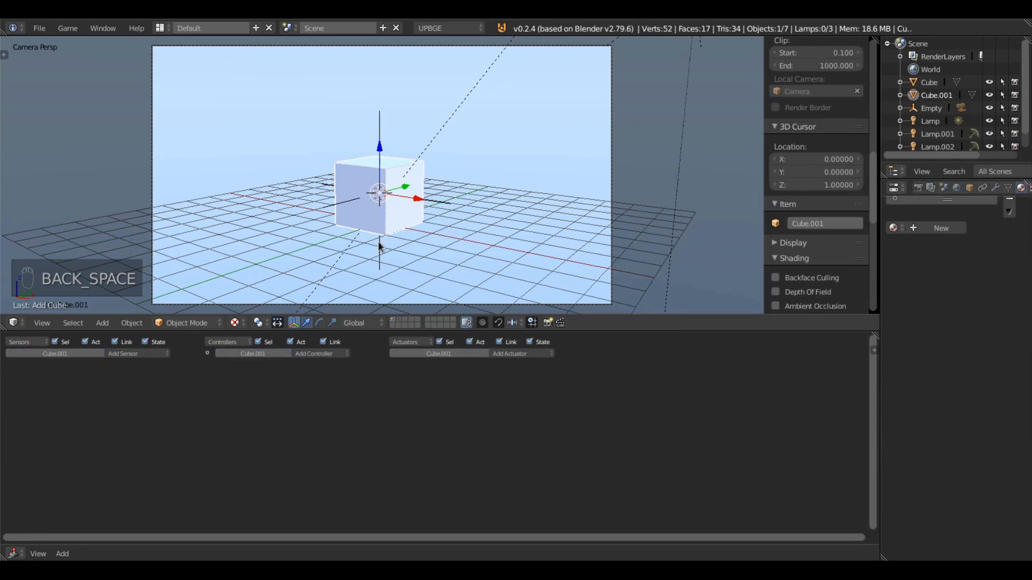
key(g)
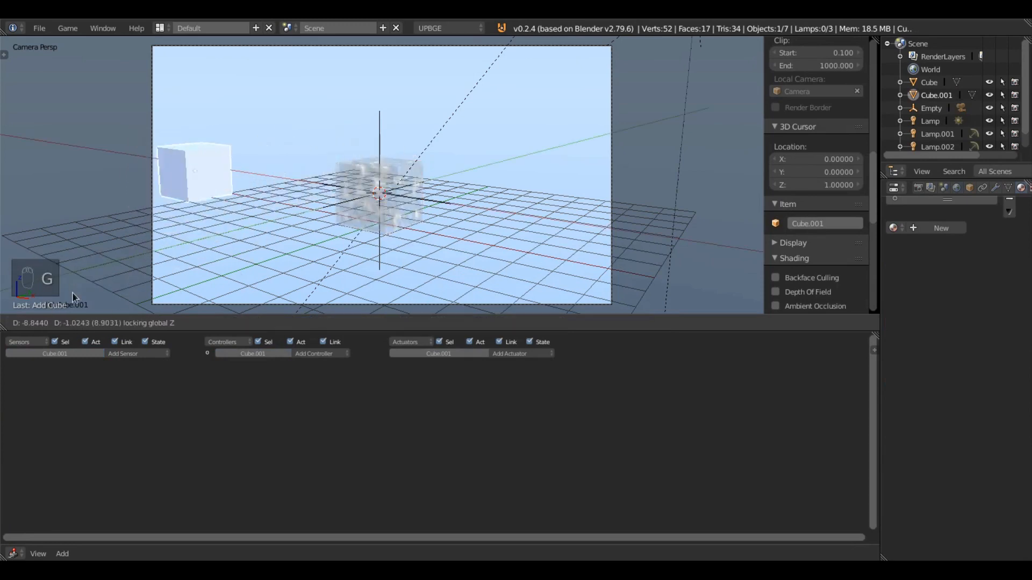
click(60, 293)
- Place three horizontally moved duplicates of the plain cube behind, opposite and in front of the Voronoi cube, and test-run the game
key(shift+d)
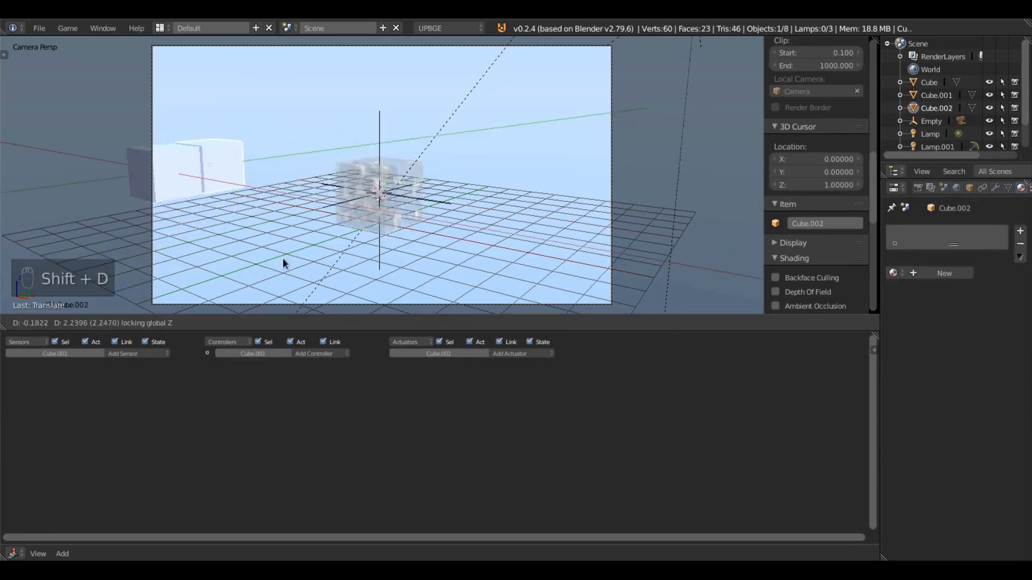
click(480, 219)
key(shift+d)
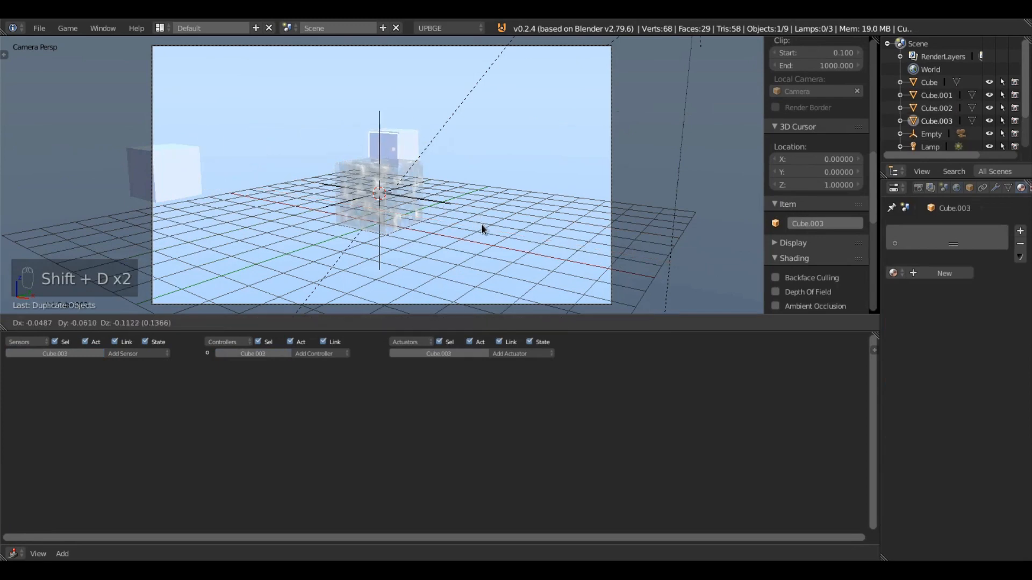
click(709, 262)
key(shift+d)
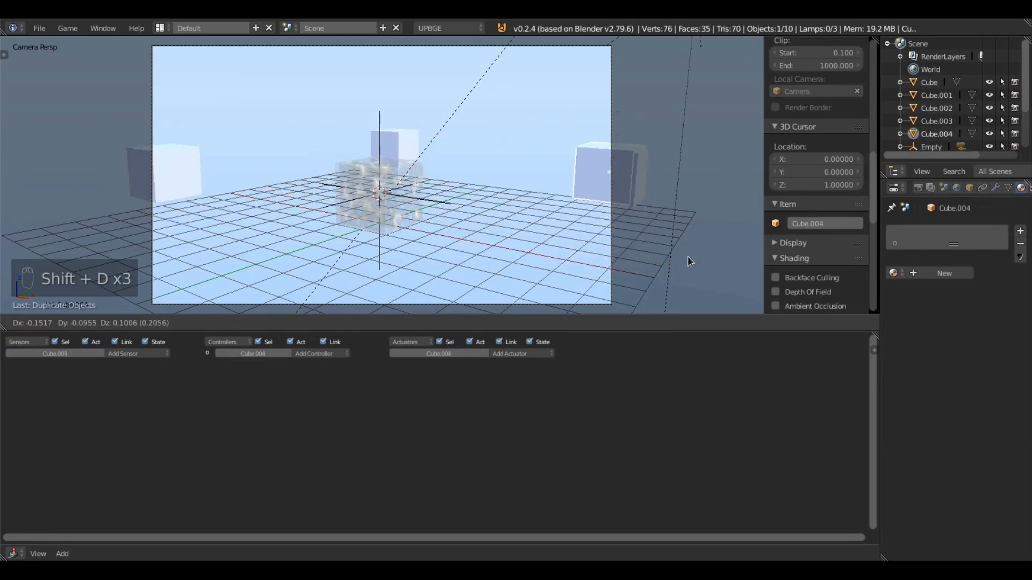
key(z)
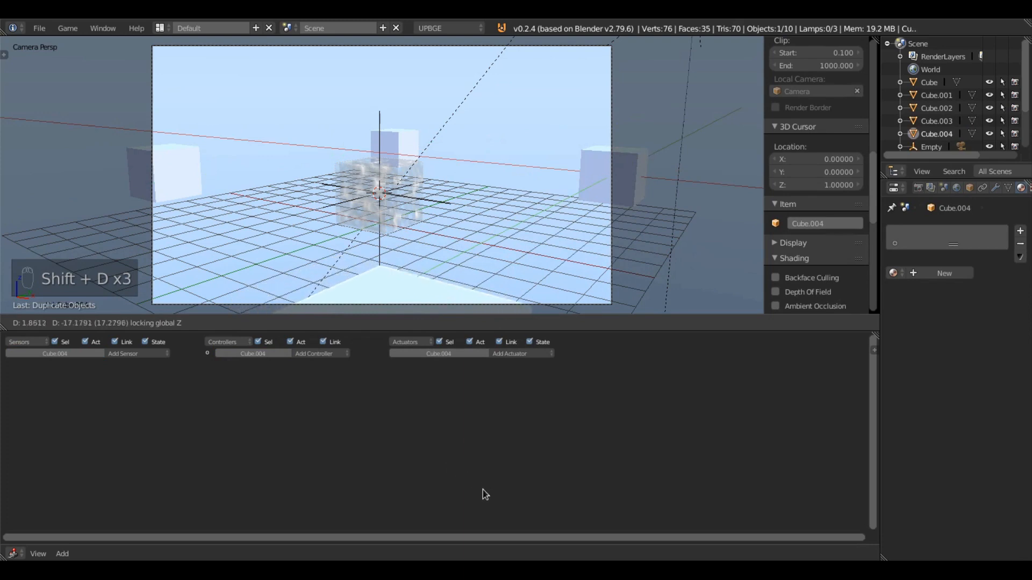
click(483, 489)
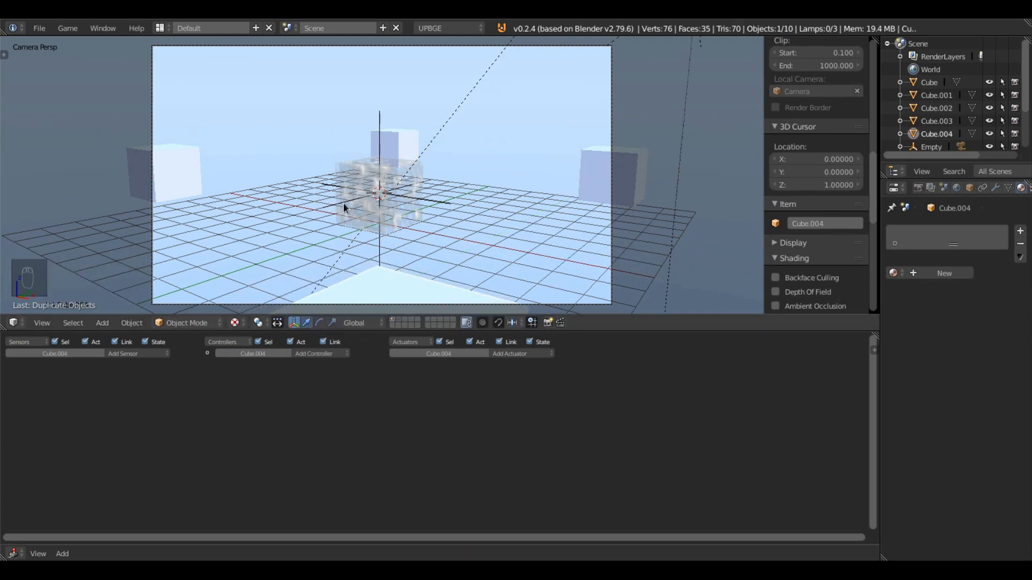
key(p)
- Select the Voronoi cube and switch the Logic Editor area to the Node Editor to show its material nodes
right_click(343, 192)
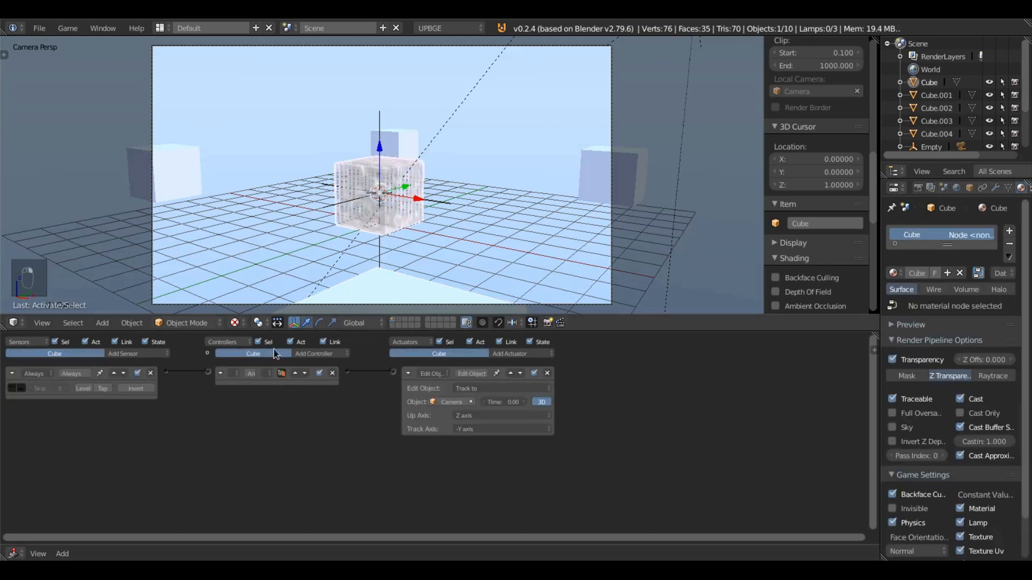
scroll(263, 443, up, 3)
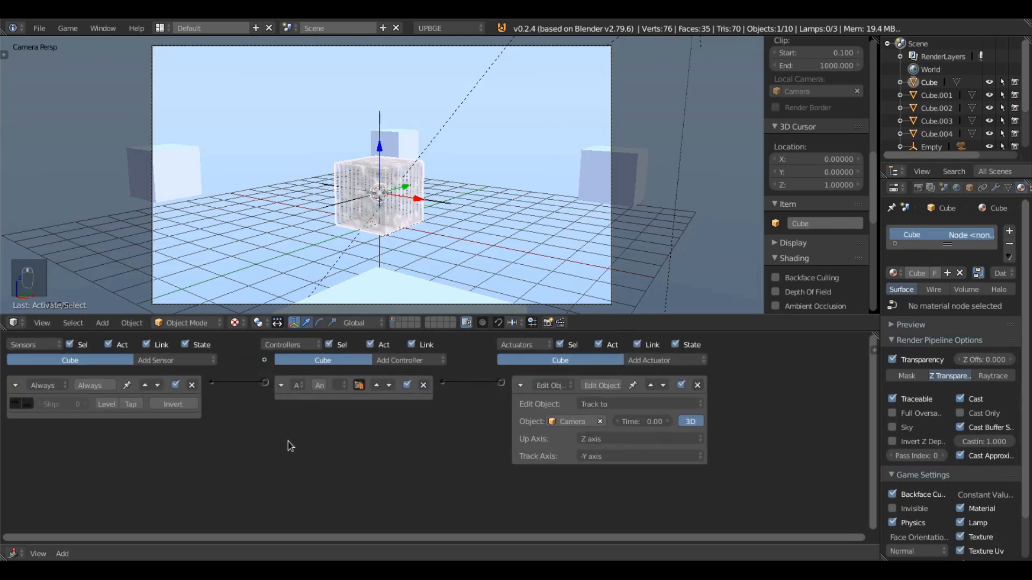
click(13, 554)
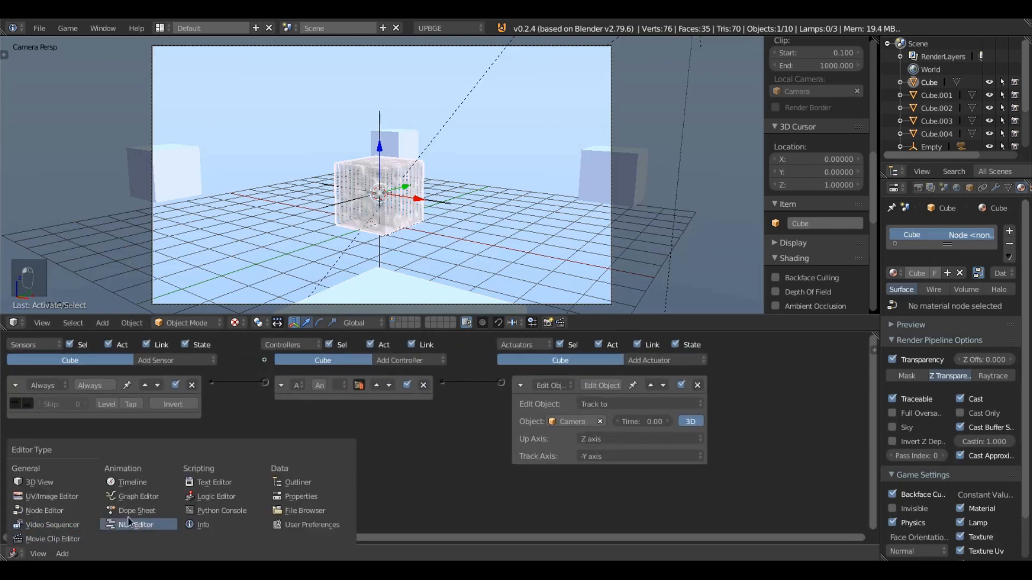
click(53, 514)
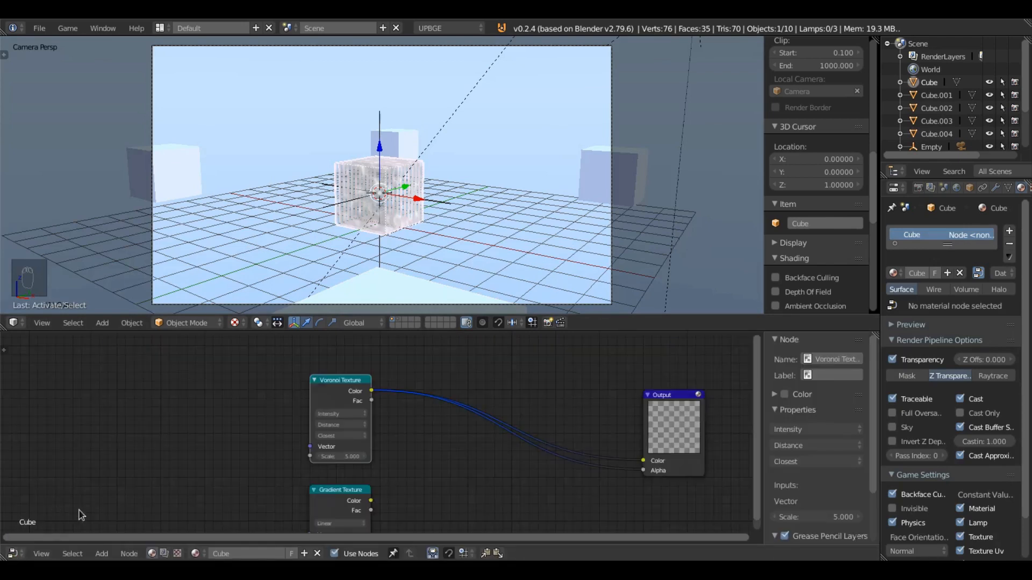
scroll(214, 454, down, 1)
scroll(308, 451, up, 6)
scroll(230, 450, down, 8)
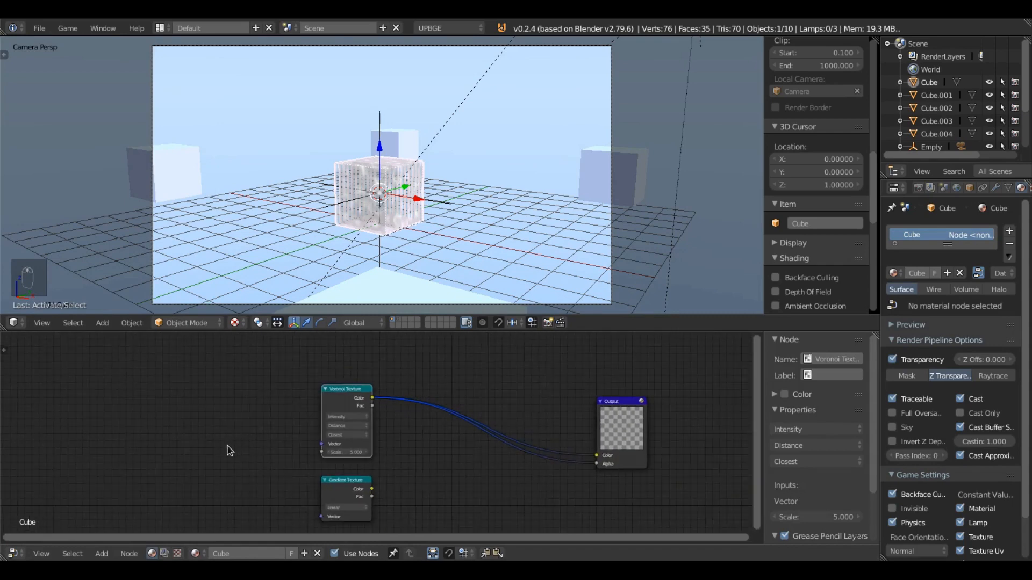
scroll(230, 457, up, 2)
scroll(232, 465, down, 1)
middle_drag(232, 471, 294, 453)
- Add a Geometry input node and link its Global output to the Voronoi Texture's Vector input
click(100, 553)
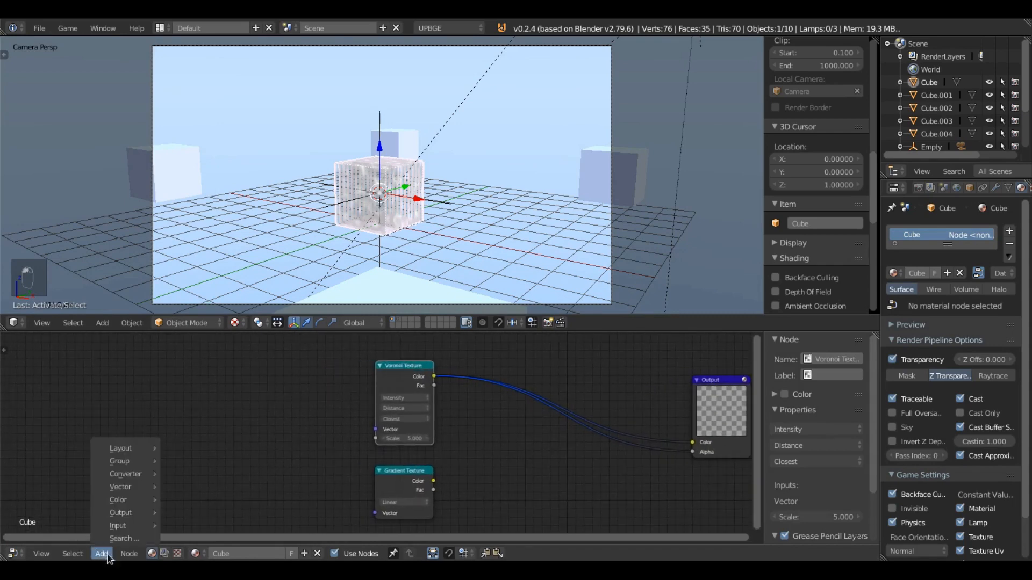
mouse_move(117, 528)
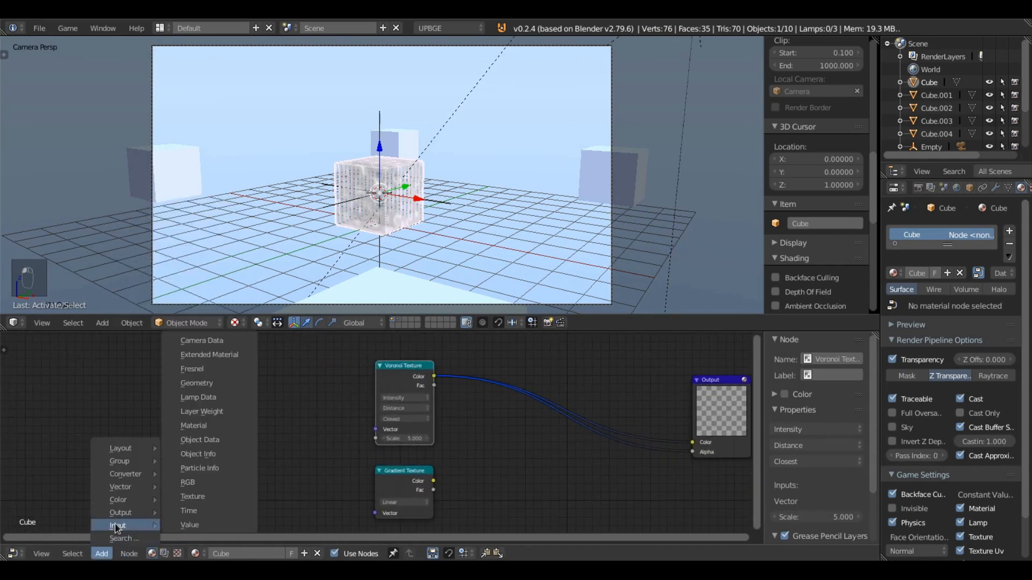
click(196, 383)
click(90, 377)
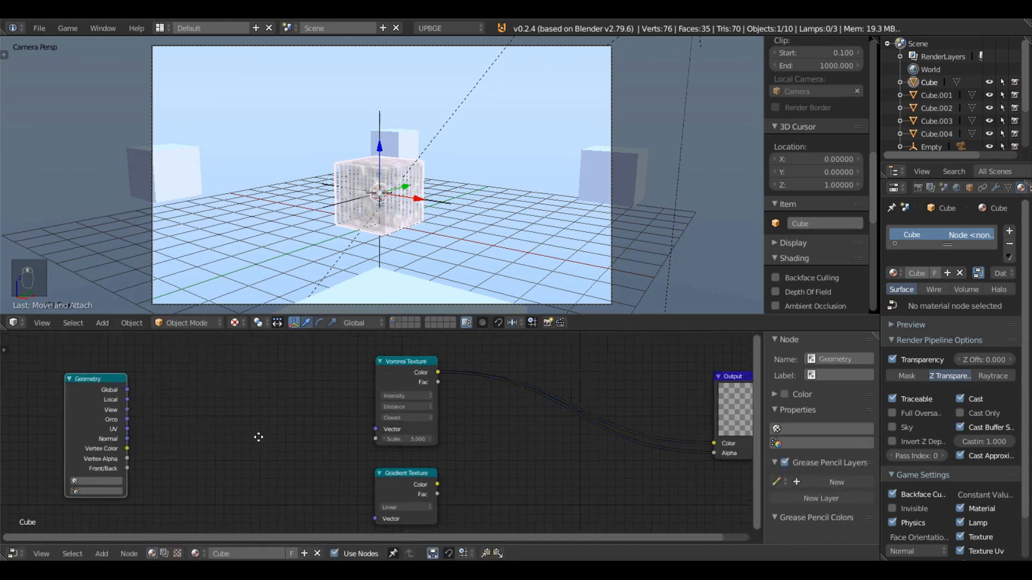
scroll(237, 433, down, 2)
drag(180, 401, 375, 431)
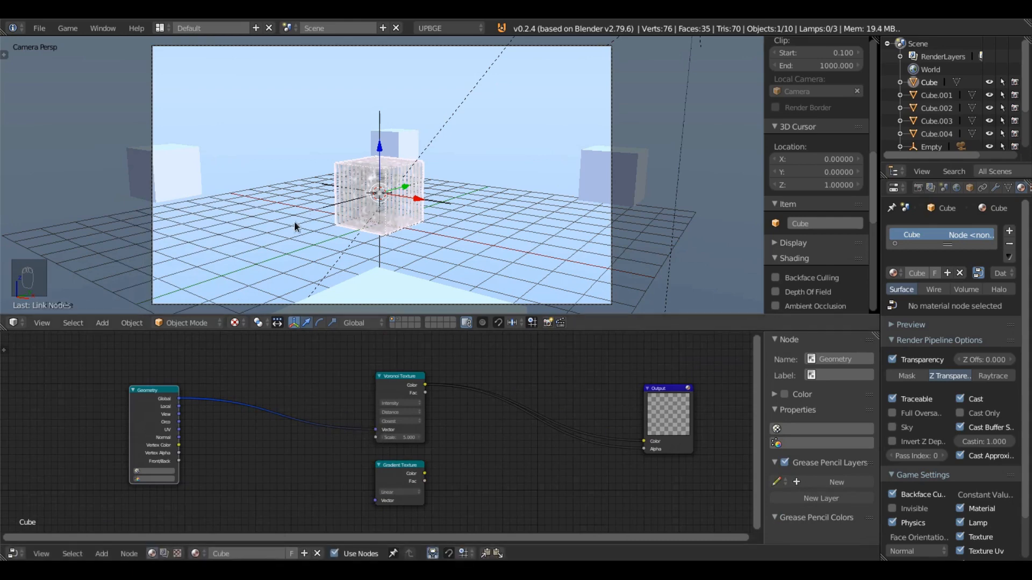
- Run the game from the camera view to check the Voronoi pattern with global coordinates while orbiting
middle_drag(299, 226, 333, 229)
key(KP_0)
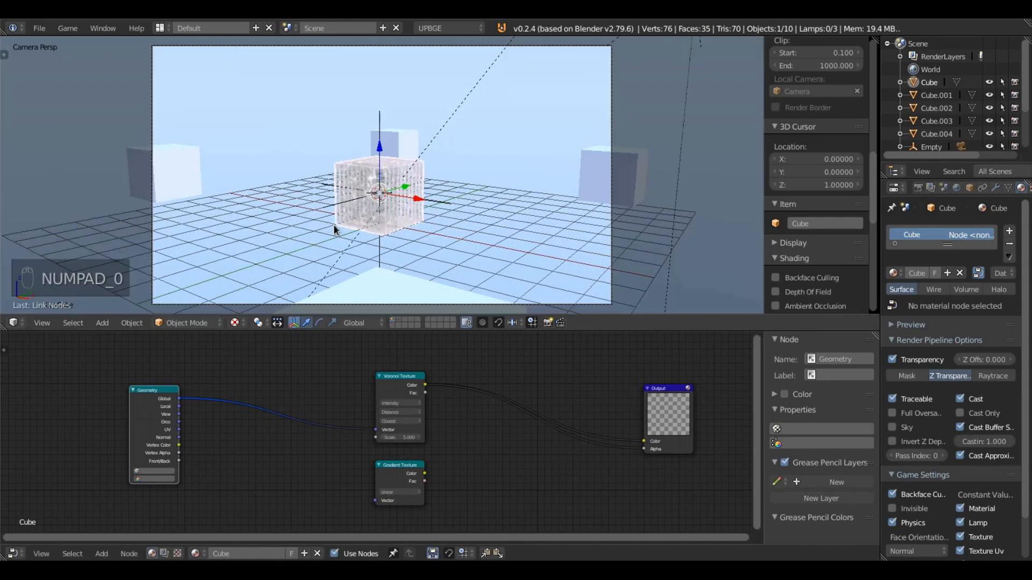
key(p)
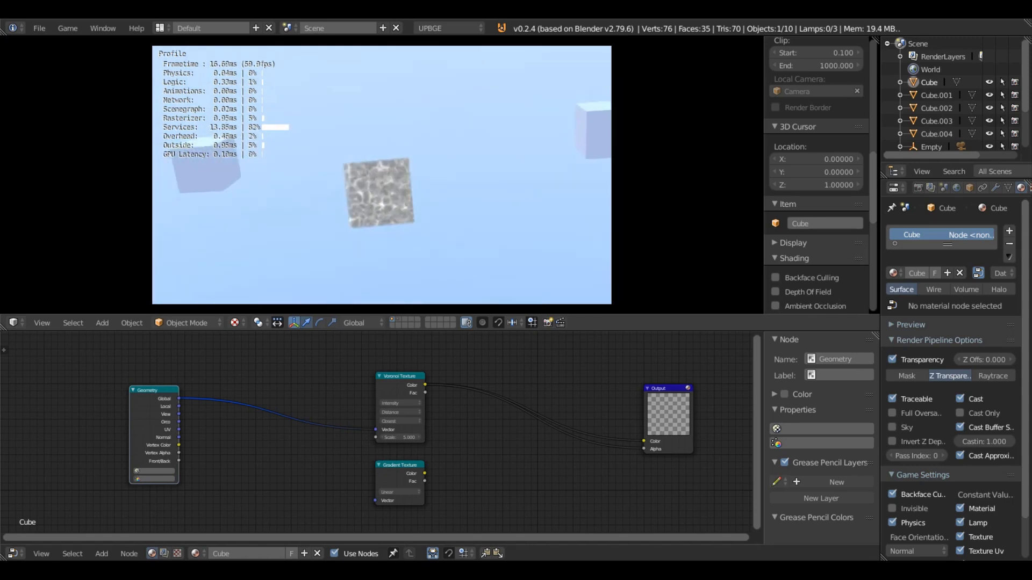
key(Escape)
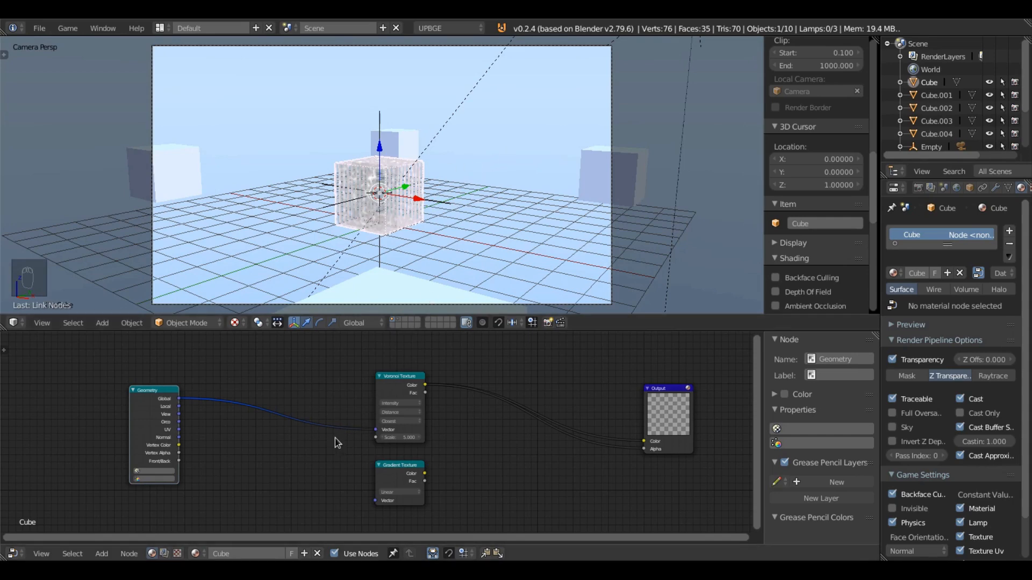
scroll(324, 433, up, 2)
scroll(350, 428, down, 2)
scroll(338, 456, up, 1)
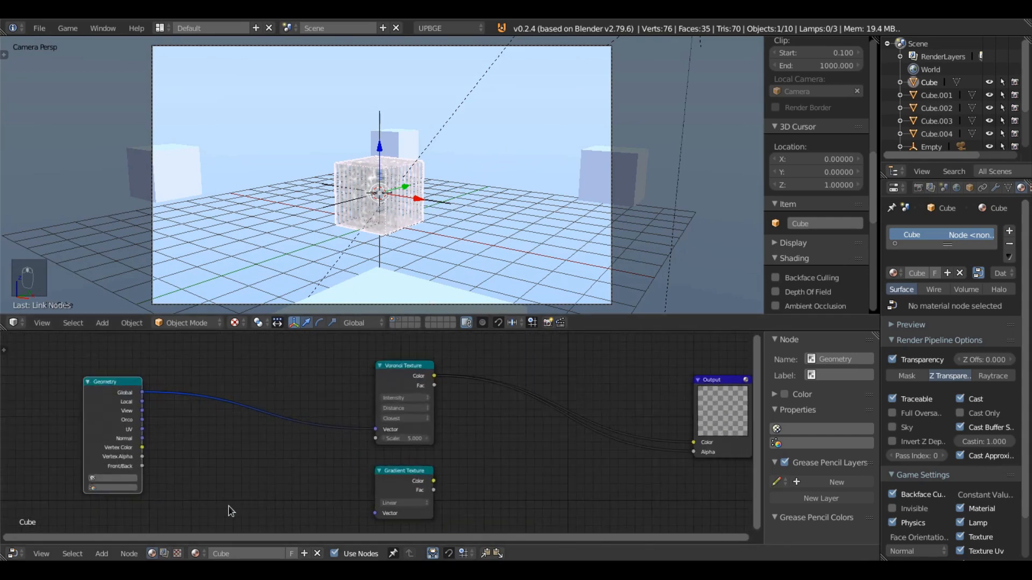
click(101, 554)
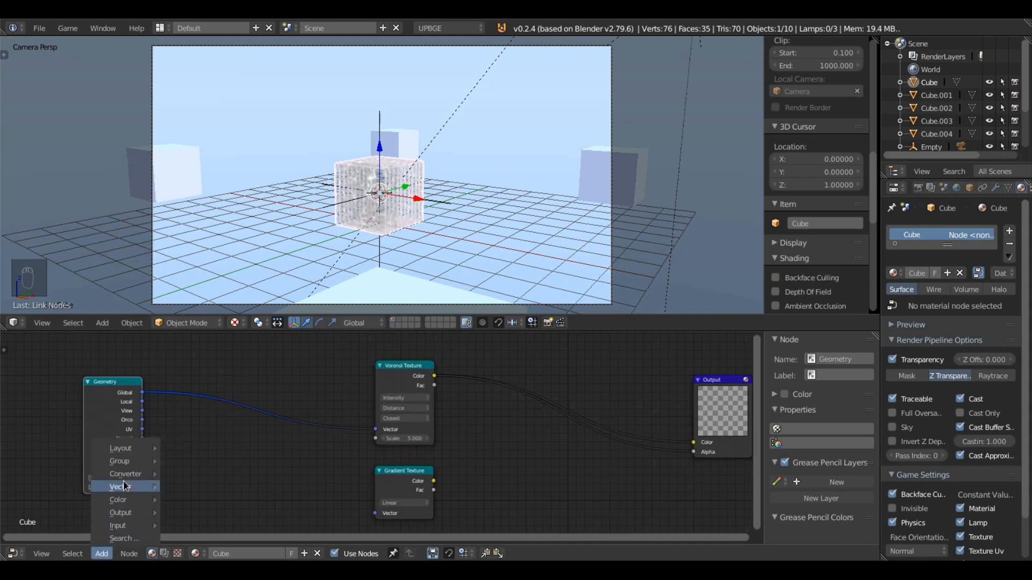
mouse_move(127, 486)
click(218, 486)
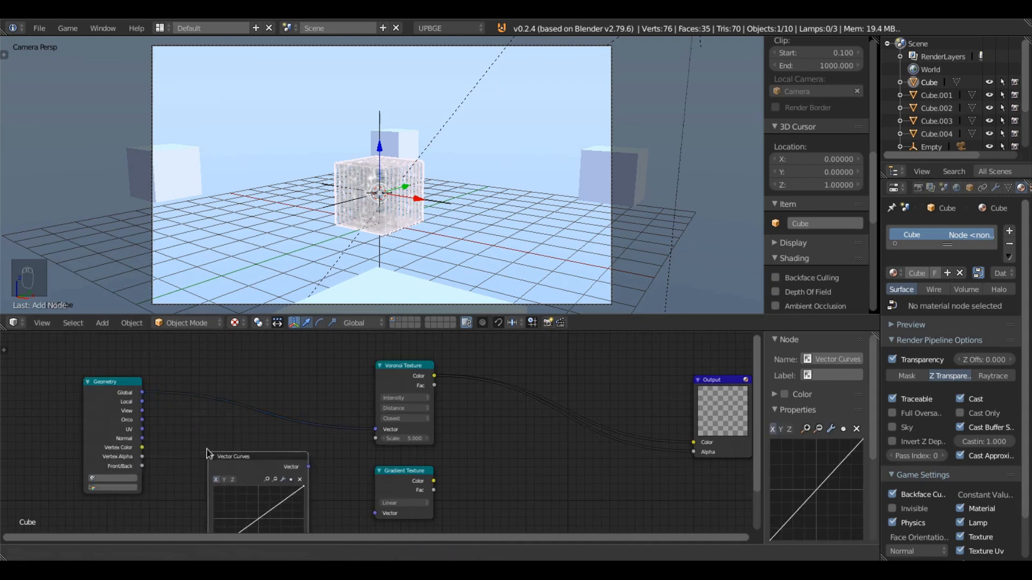
key(Escape)
- Add a Vector Transform node and insert it into the link between the Geometry and Voronoi Texture nodes
click(102, 552)
mouse_move(115, 486)
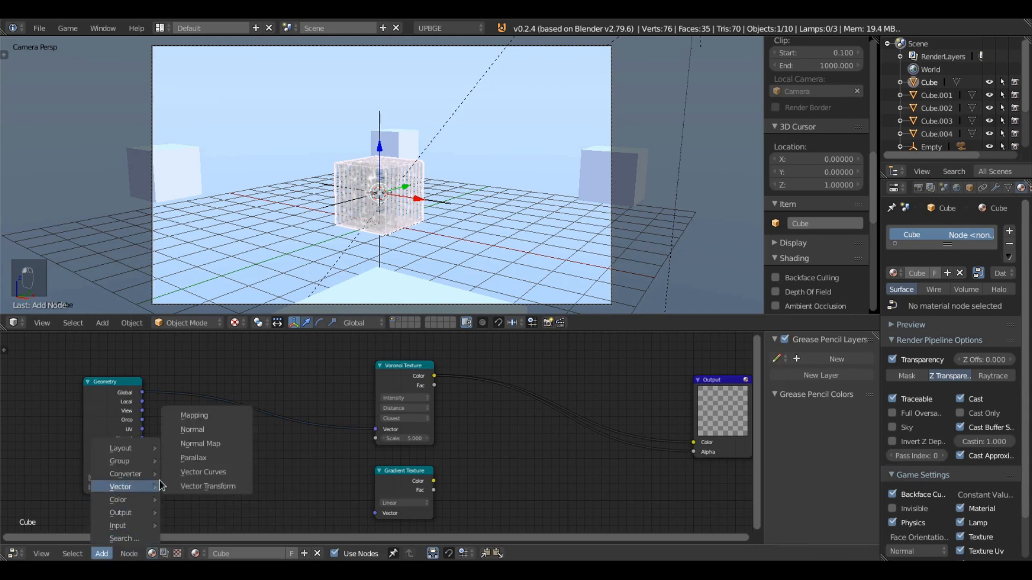
click(184, 486)
click(215, 366)
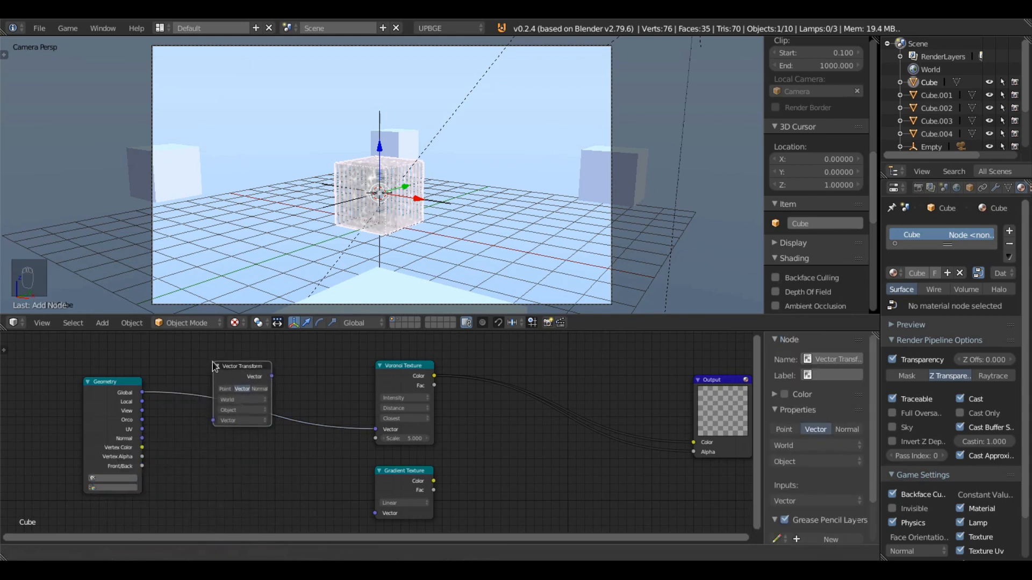
click(208, 366)
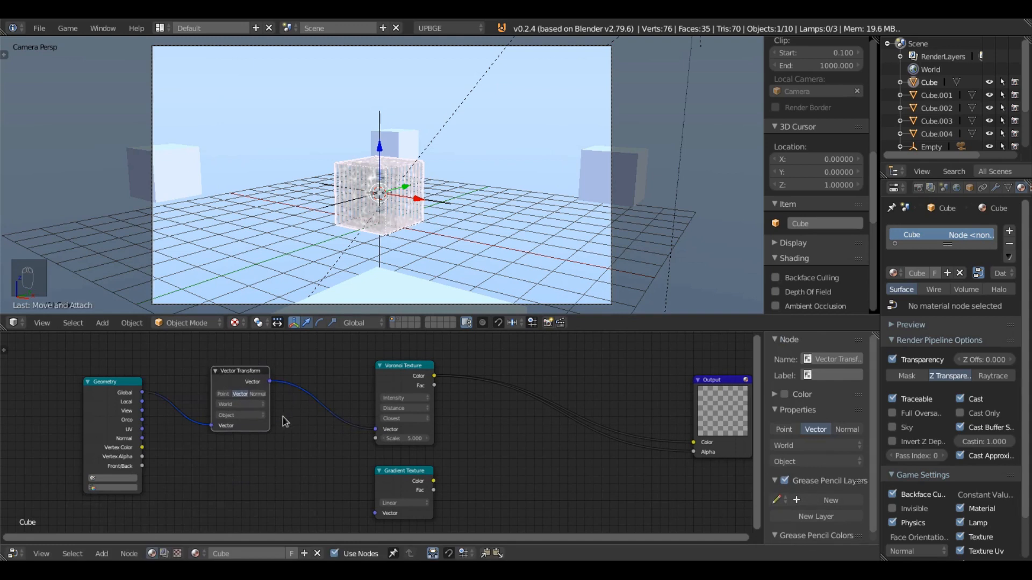
- Space out the Geometry and Vector Transform nodes, set the transform type to Point, and trial-move the cube to check the pattern
scroll(293, 421, up, 4)
middle_drag(340, 442, 444, 466)
middle_drag(306, 428, 325, 418)
drag(155, 386, 110, 392)
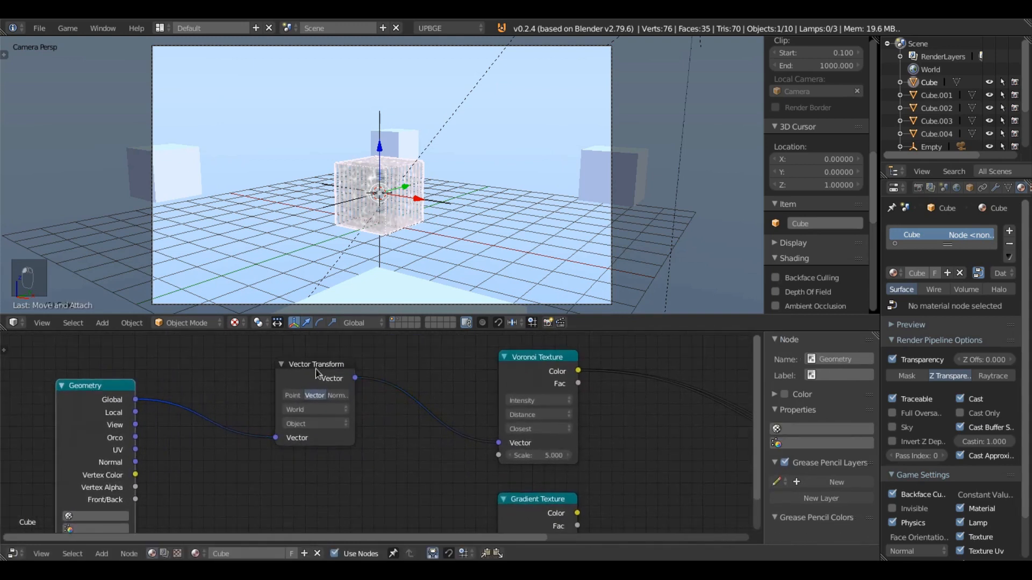
drag(317, 368, 271, 370)
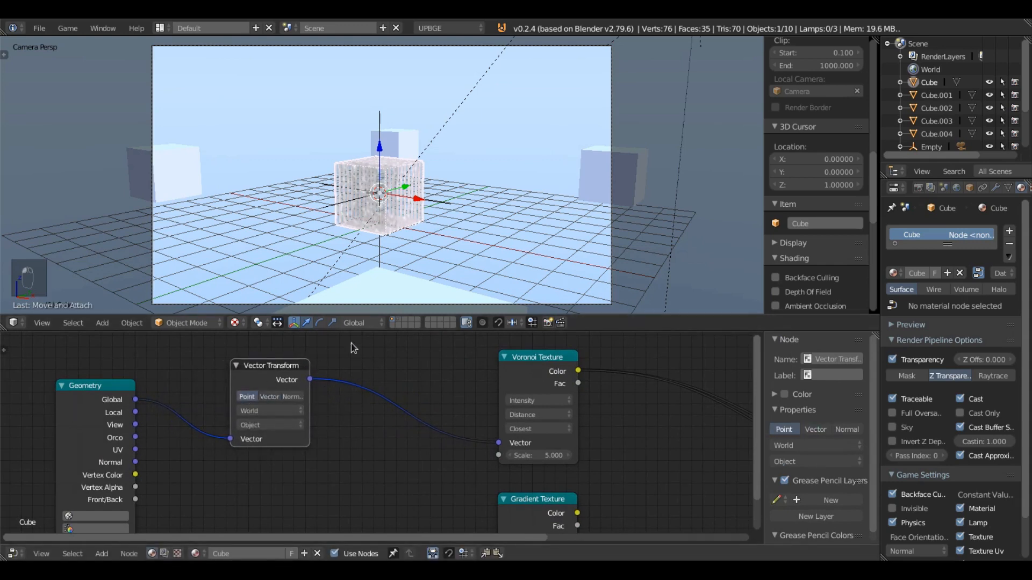
key(g)
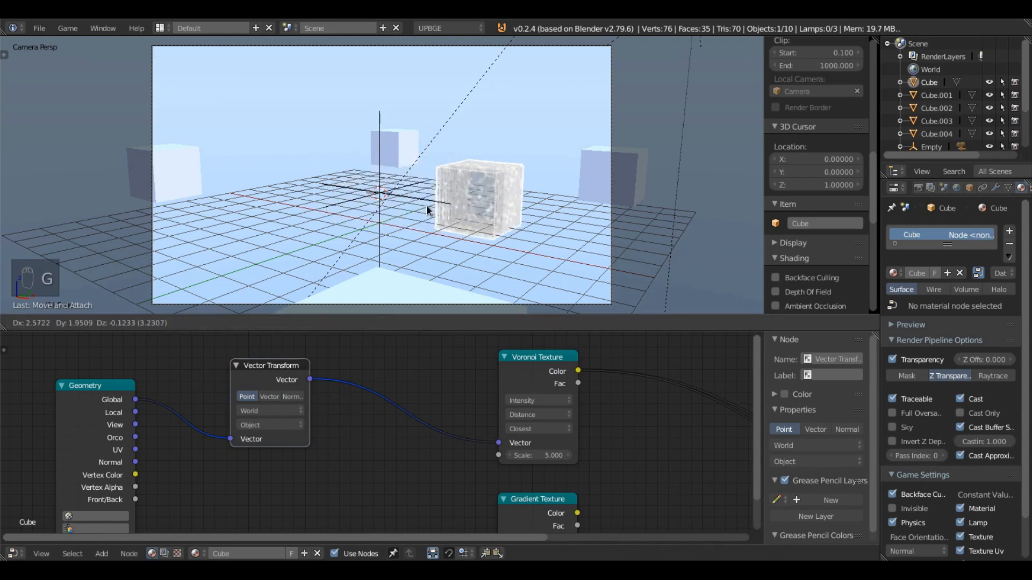
right_click(430, 198)
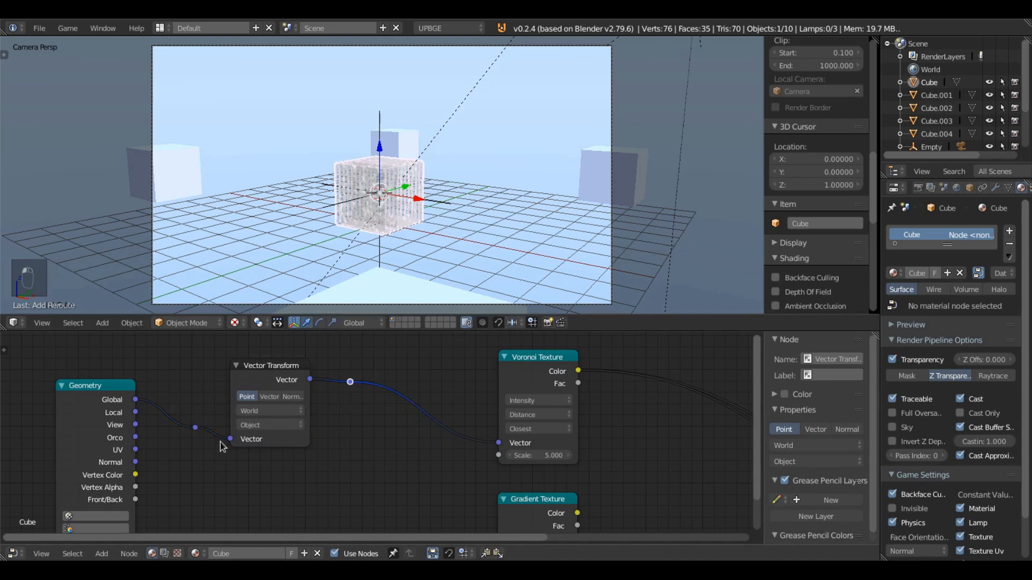
- Link the reroutes on both sides of the Vector Transform node directly to bypass it, and trial-move the cube to compare
drag(195, 428, 309, 422)
drag(354, 388, 353, 384)
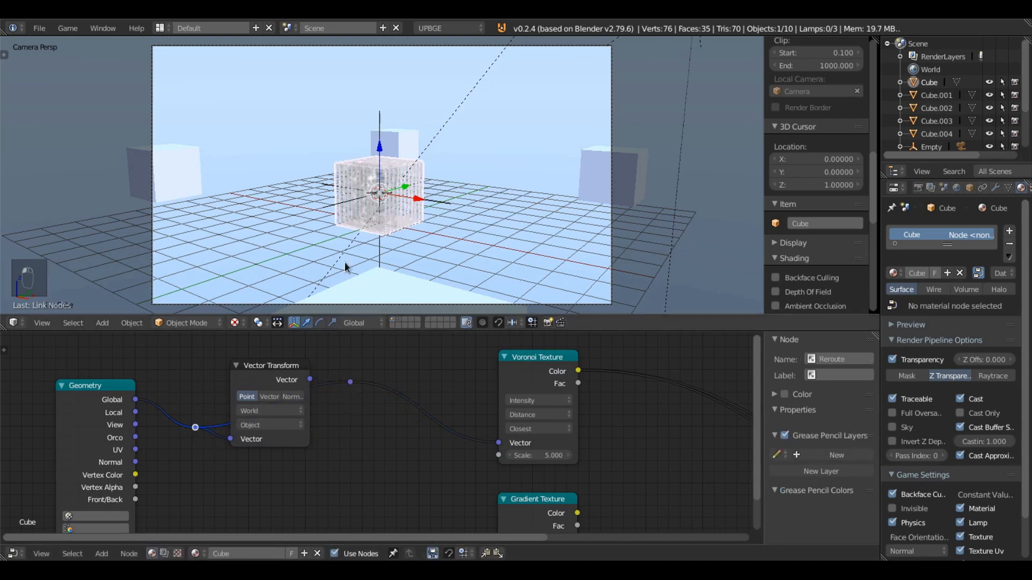
scroll(339, 212, up, 4)
scroll(307, 197, up, 1)
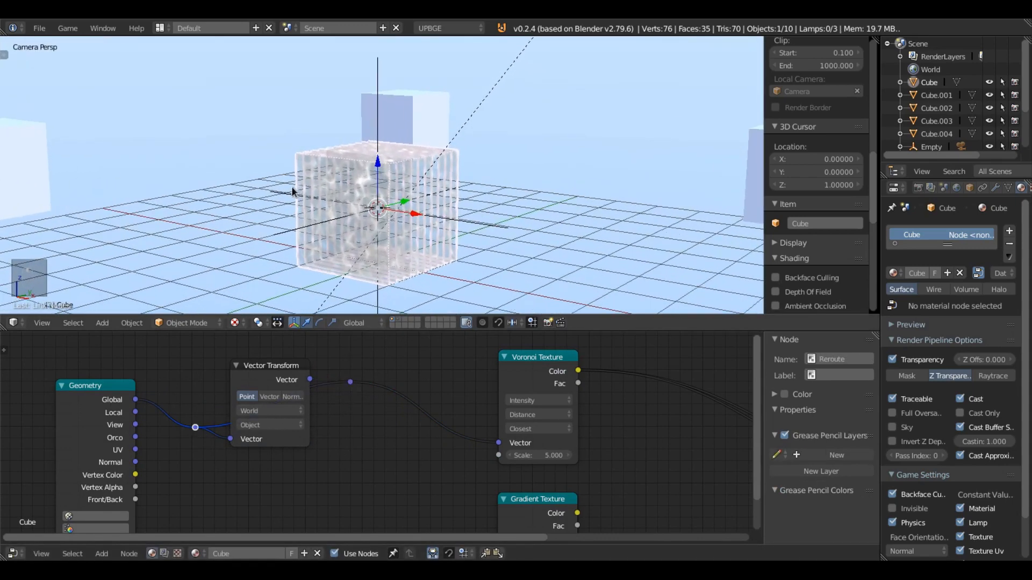
key(g)
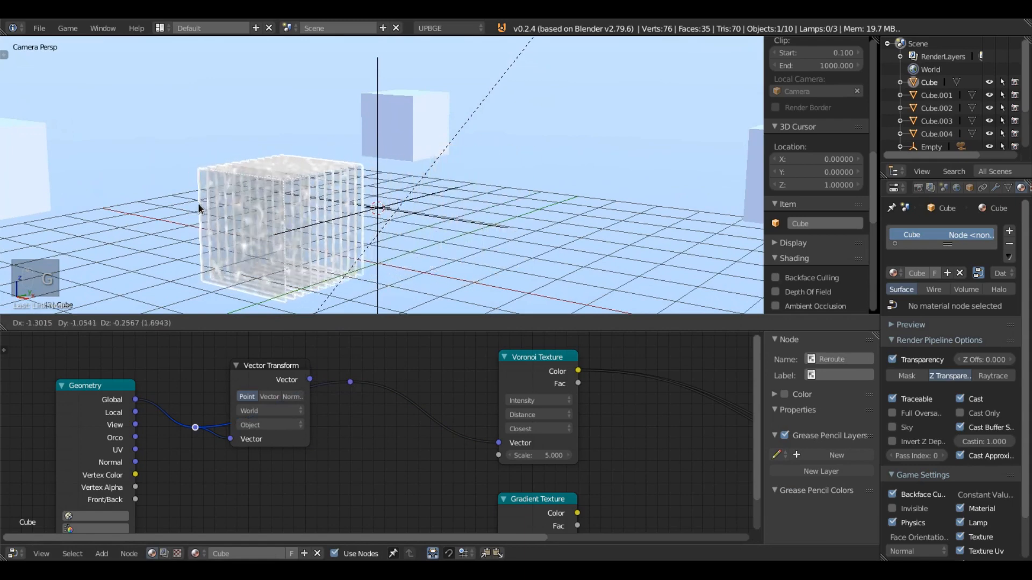
key(Escape)
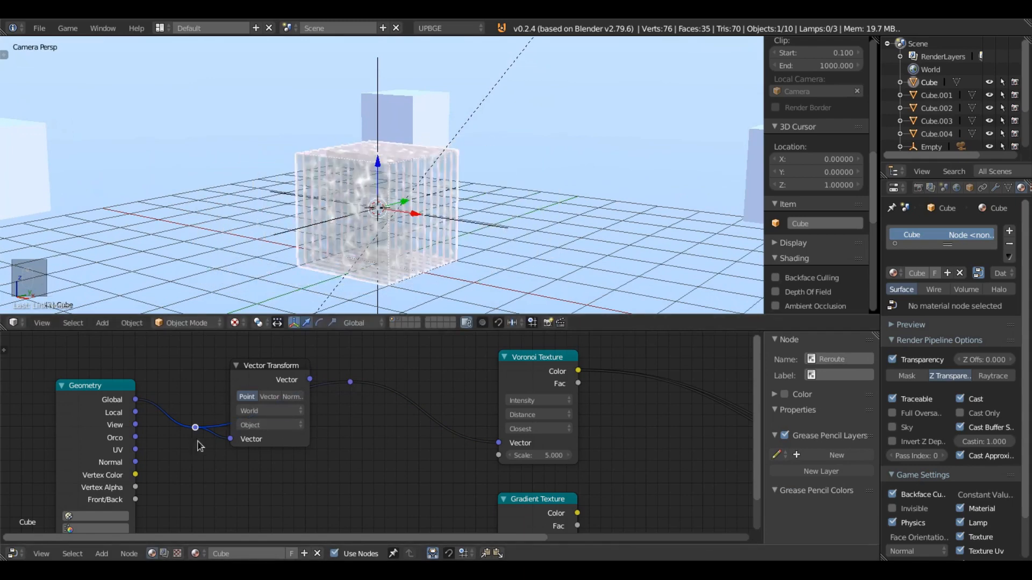
- Relink the Vector Transform node's output to the reroute leading to the Voronoi Texture and trial-move the cube
click(311, 380)
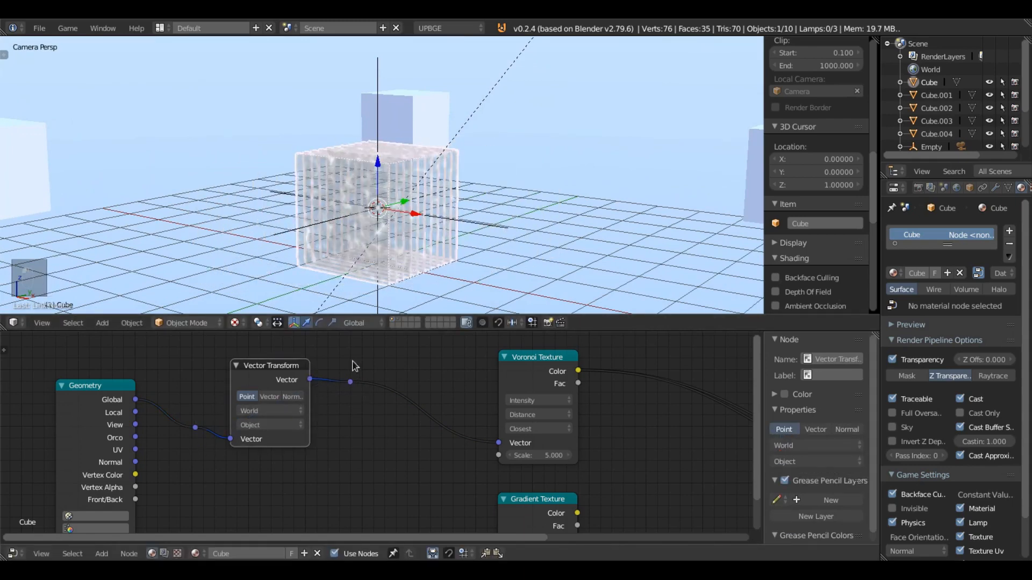
key(g)
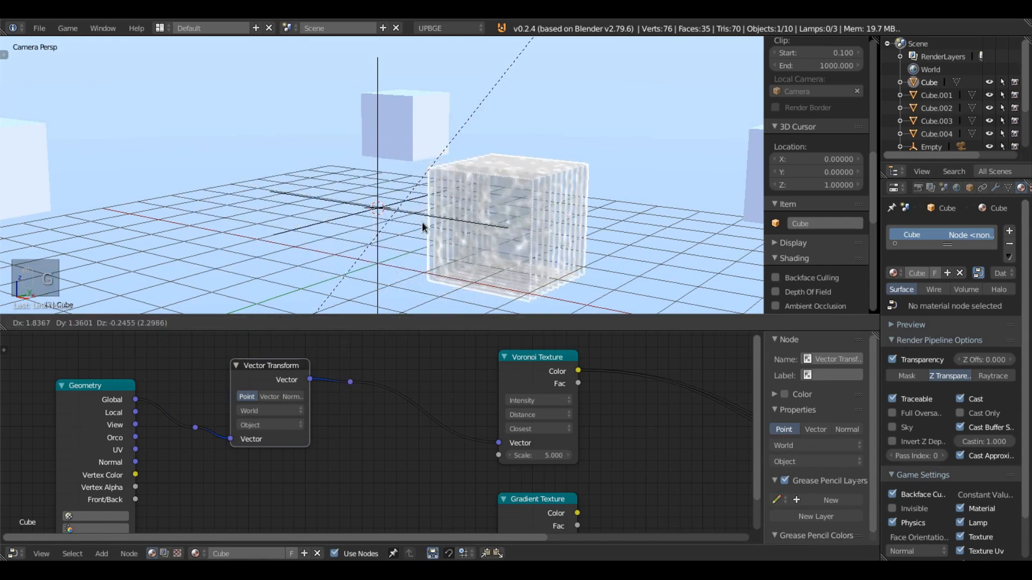
key(Escape)
- Inspect the cube from outside the camera view, and run the game from the camera to check the object-space pattern
key(KP_0)
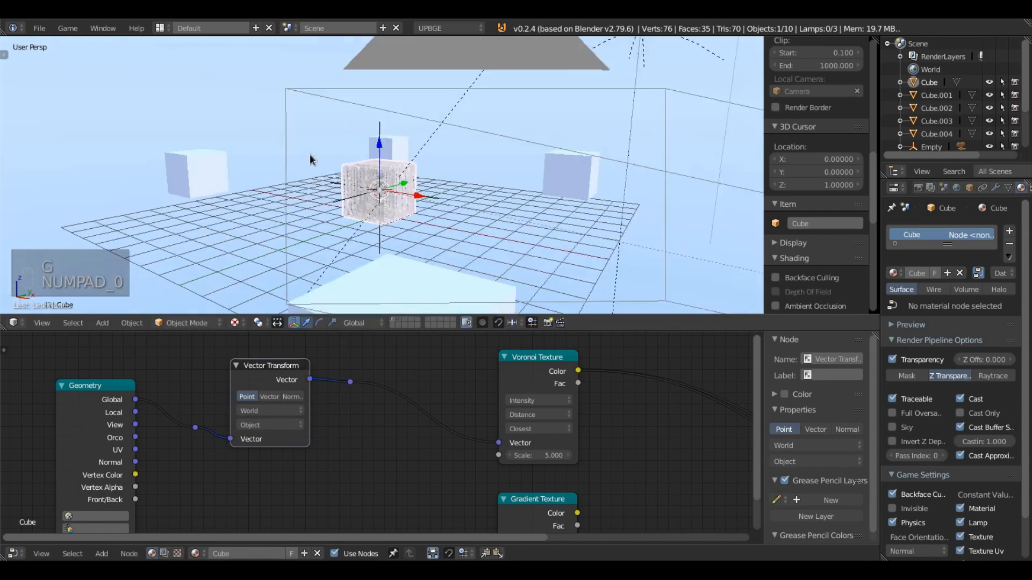
scroll(314, 215, down, 2)
scroll(322, 226, up, 2)
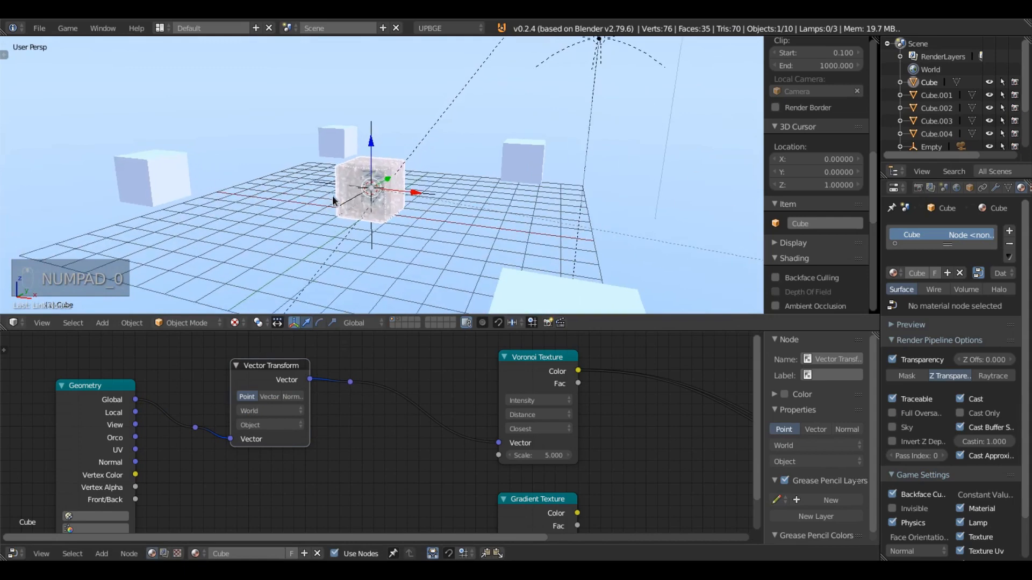
key(KP_0)
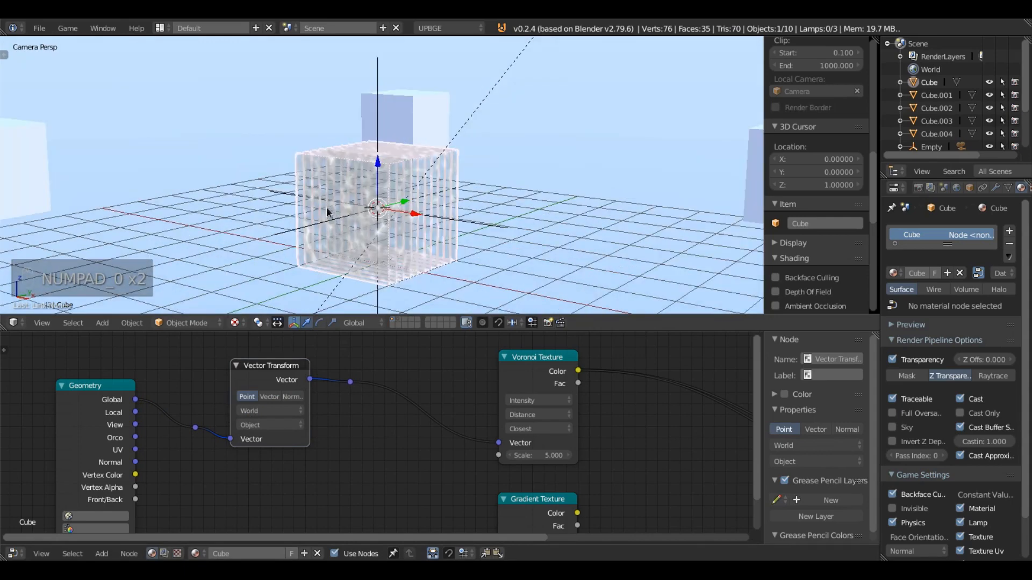
key(p)
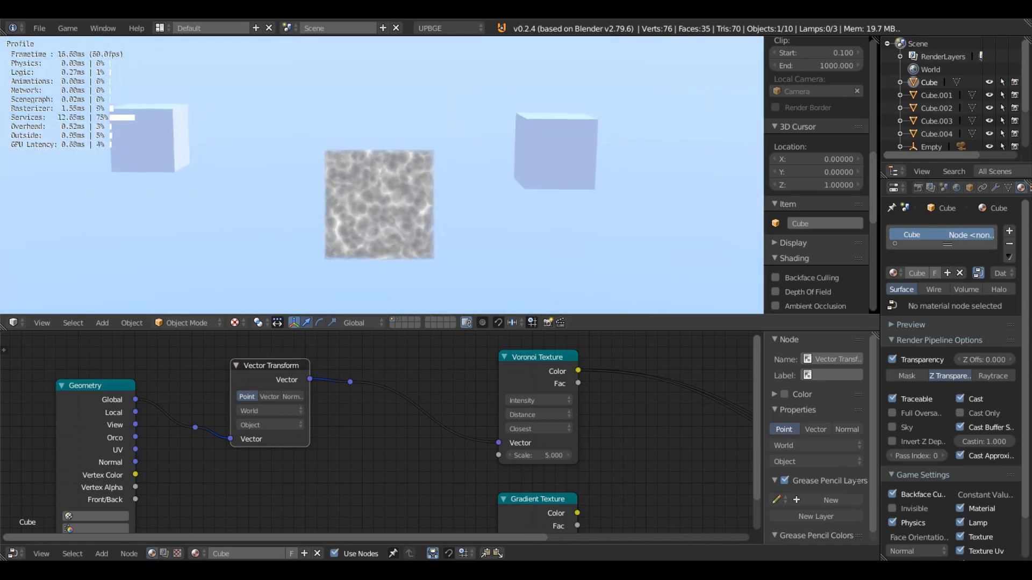
key(Escape)
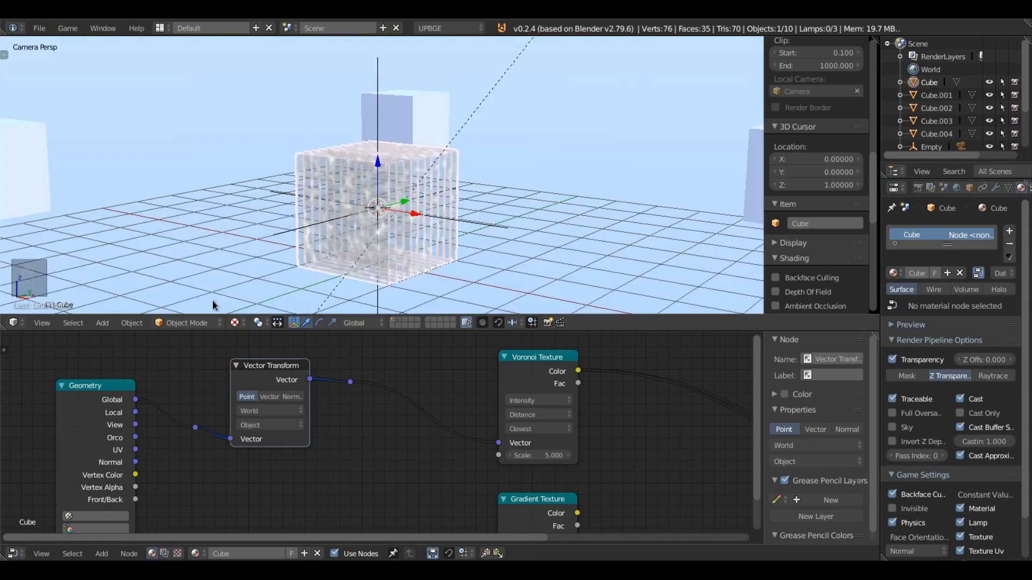
- Duplicate the Vector Transform node into the link before the Voronoi Texture and set the copy to Vector type, from Object to World
ctrl+middle_drag(279, 502, 307, 483)
middle_drag(240, 495, 213, 491)
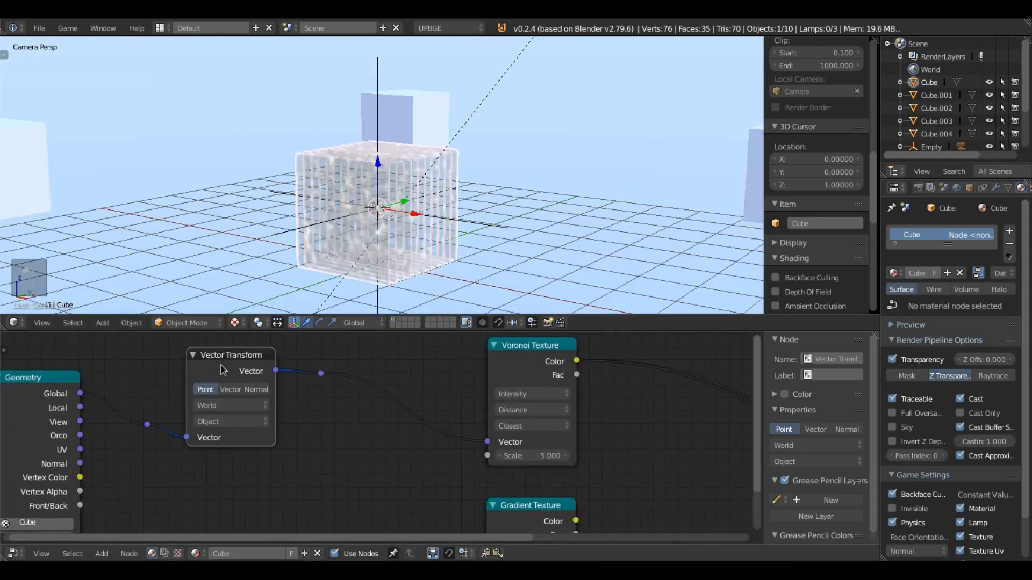
key(shift+d)
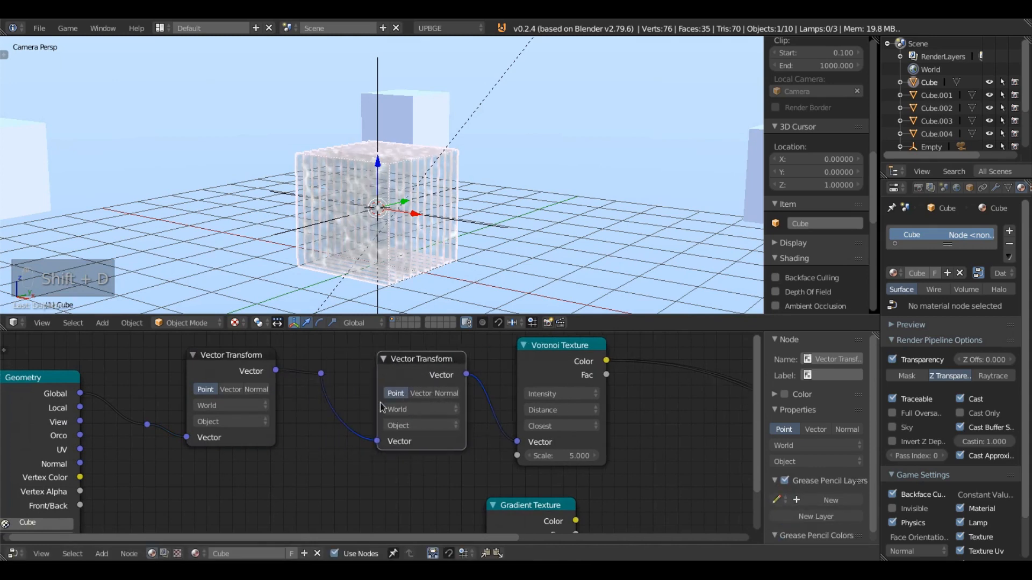
click(298, 437)
middle_drag(298, 437, 255, 451)
click(350, 416)
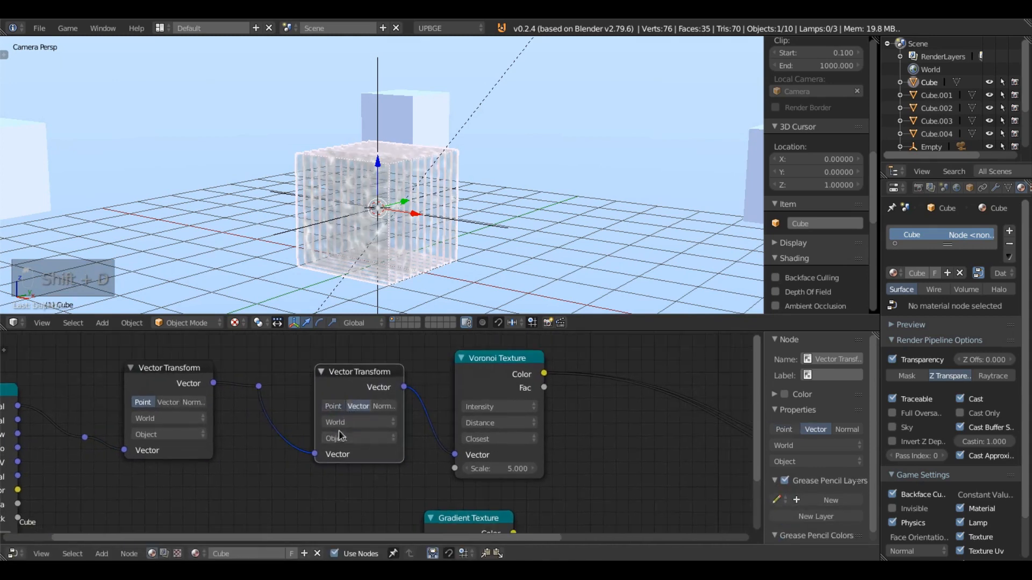
click(331, 426)
click(340, 400)
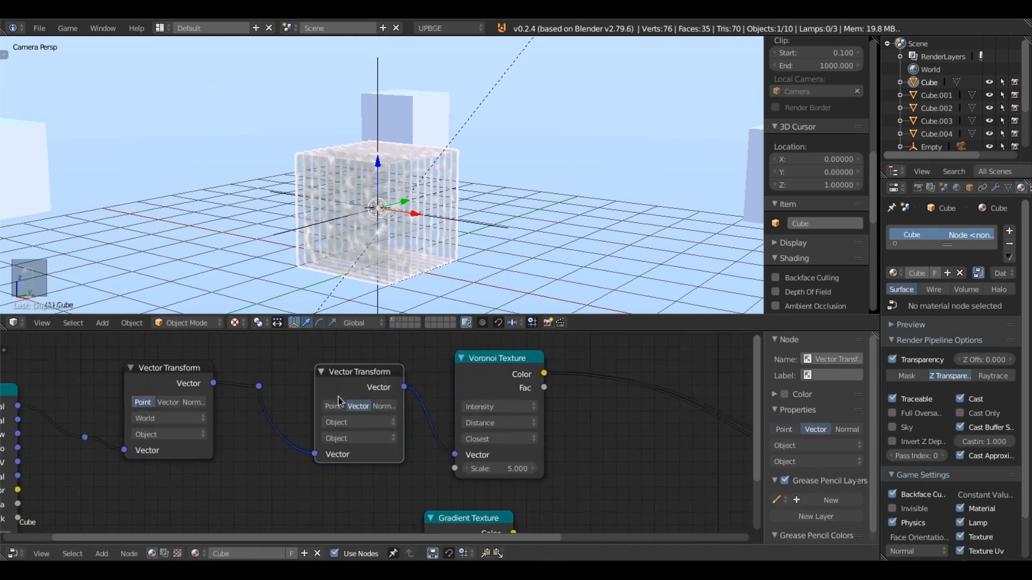
click(335, 440)
click(334, 424)
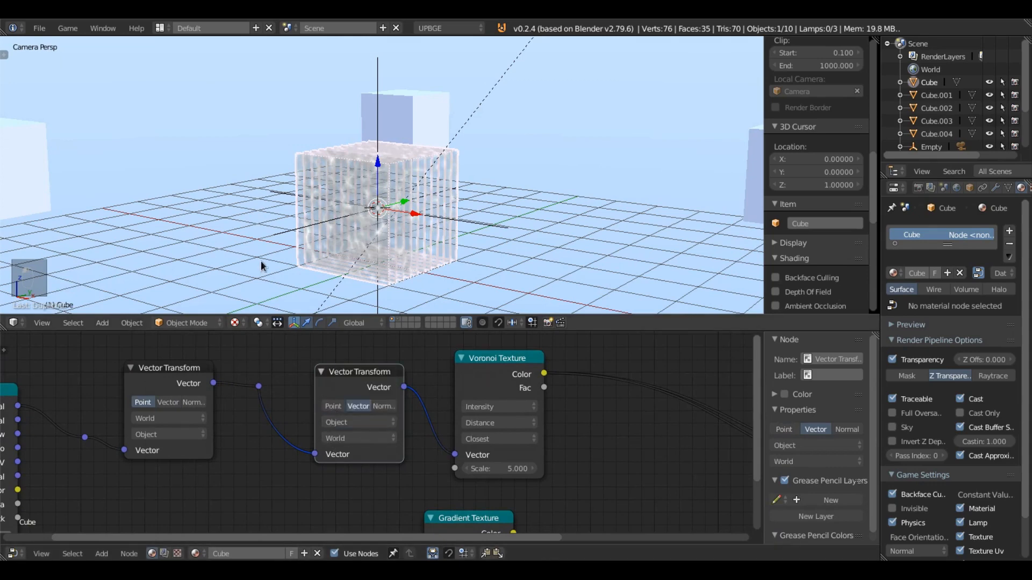
- Run the game with the second Vector Transform in place and trial-move the cube to check how its pattern behaves
key(p)
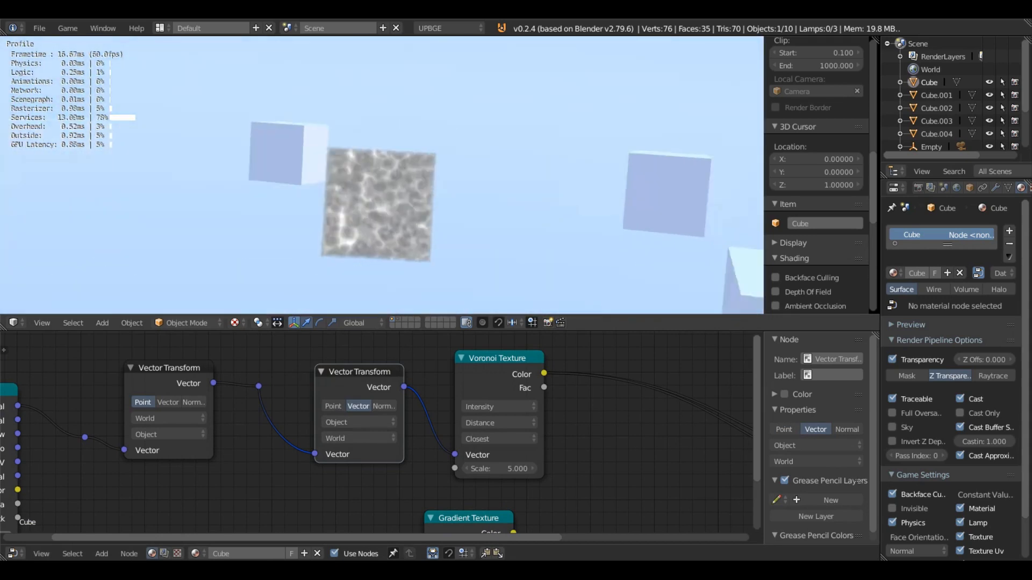
key(Escape)
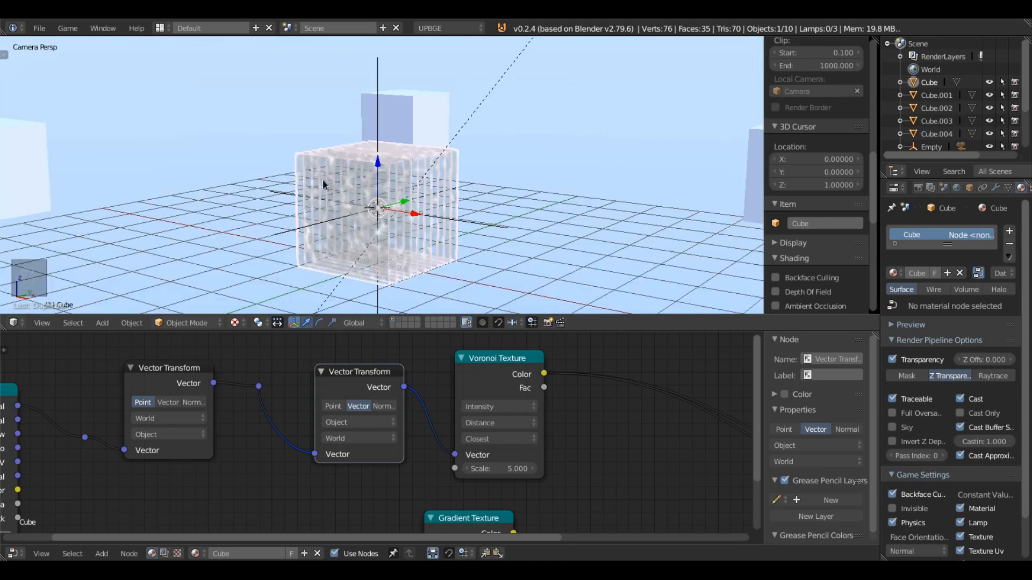
key(g)
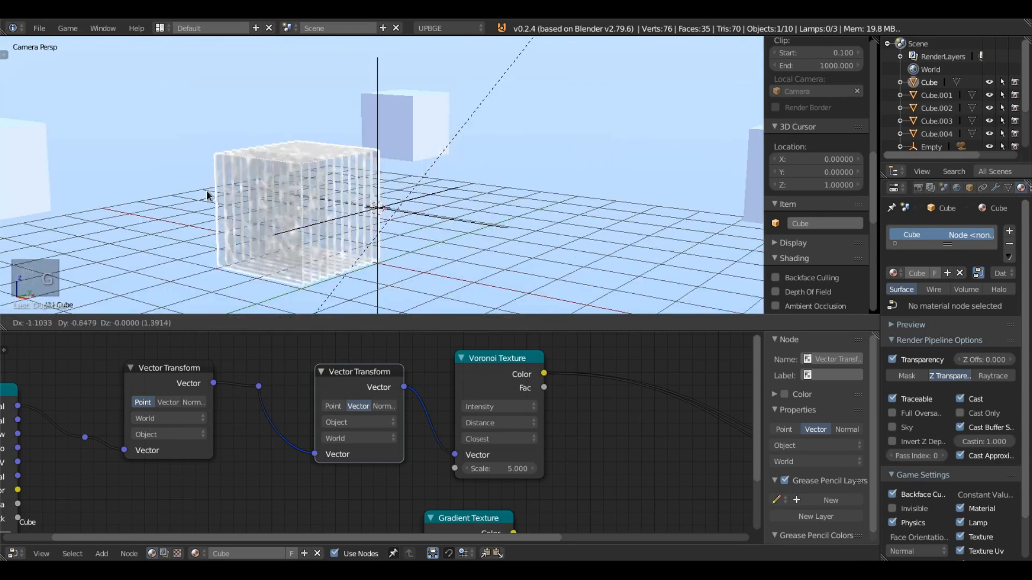
right_click(293, 203)
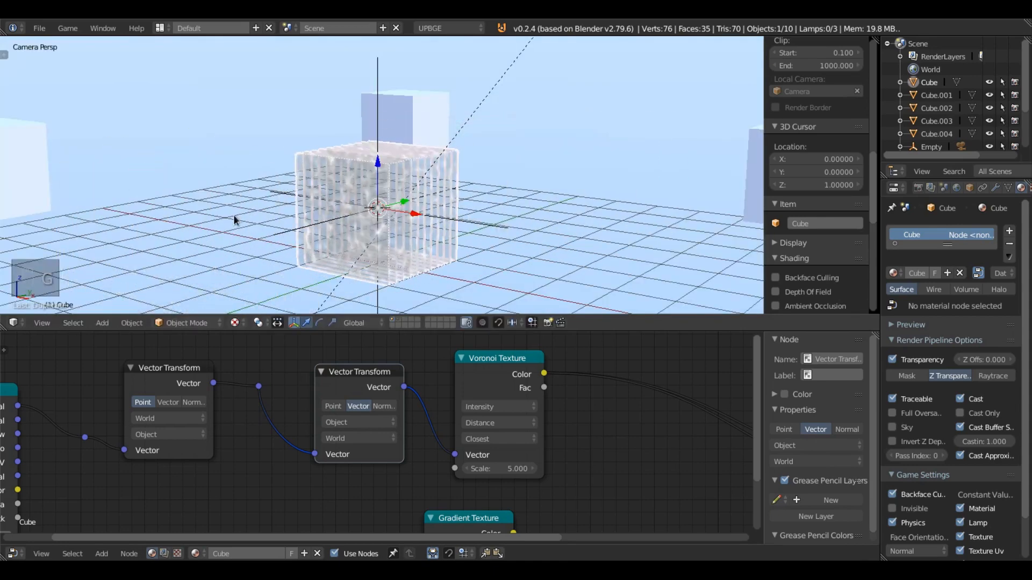
- Link the first Vector Transform directly to the second, delete the reroute between them, and move the two nodes closer together
drag(214, 383, 322, 456)
click(258, 387)
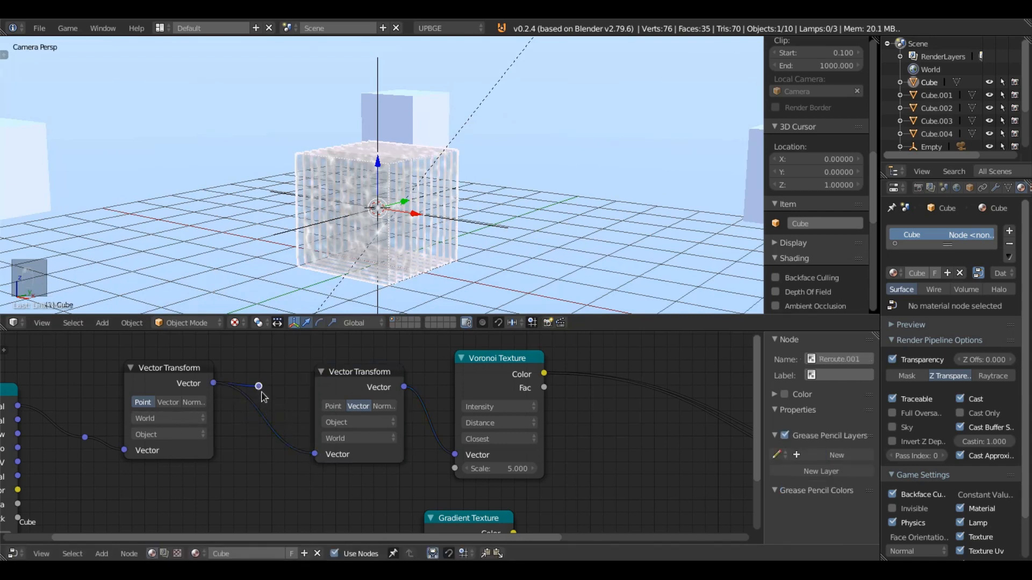
key(x)
drag(353, 377, 294, 379)
scroll(132, 418, down, 2)
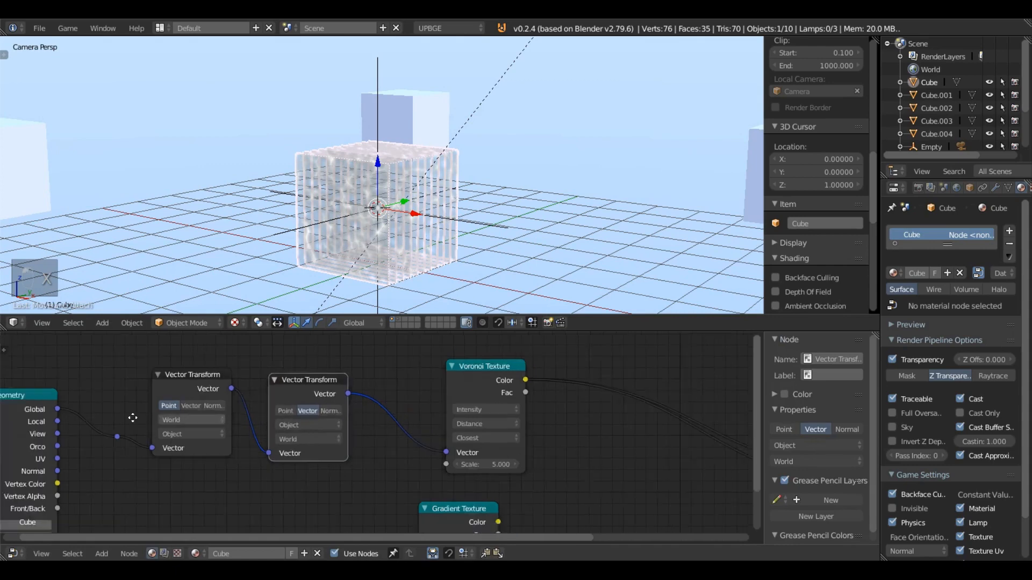
- Move the unconnected Gradient Texture node further below the Voronoi Texture branch
scroll(133, 418, down, 3)
scroll(272, 457, up, 2)
click(367, 433)
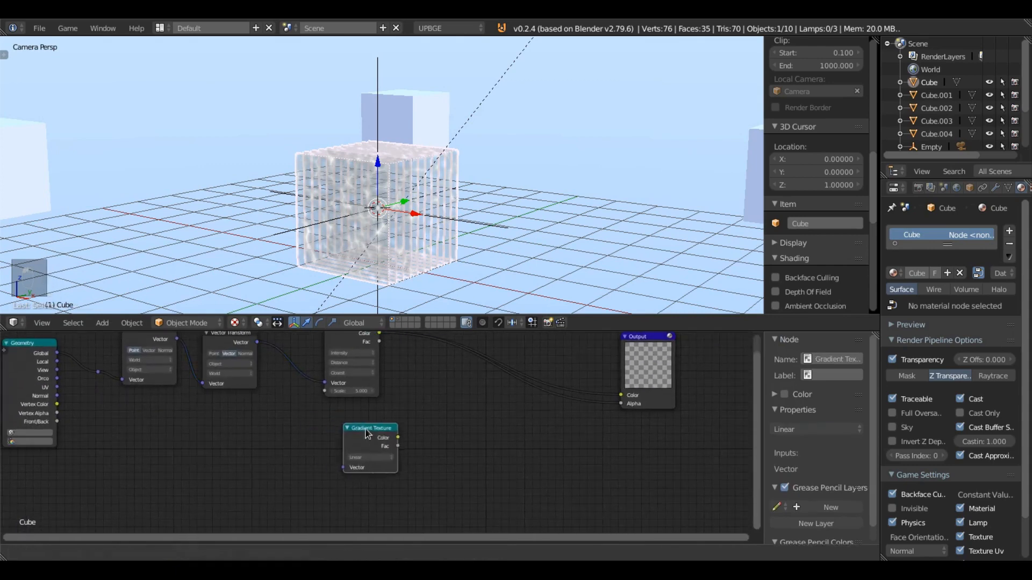
drag(367, 433, 342, 473)
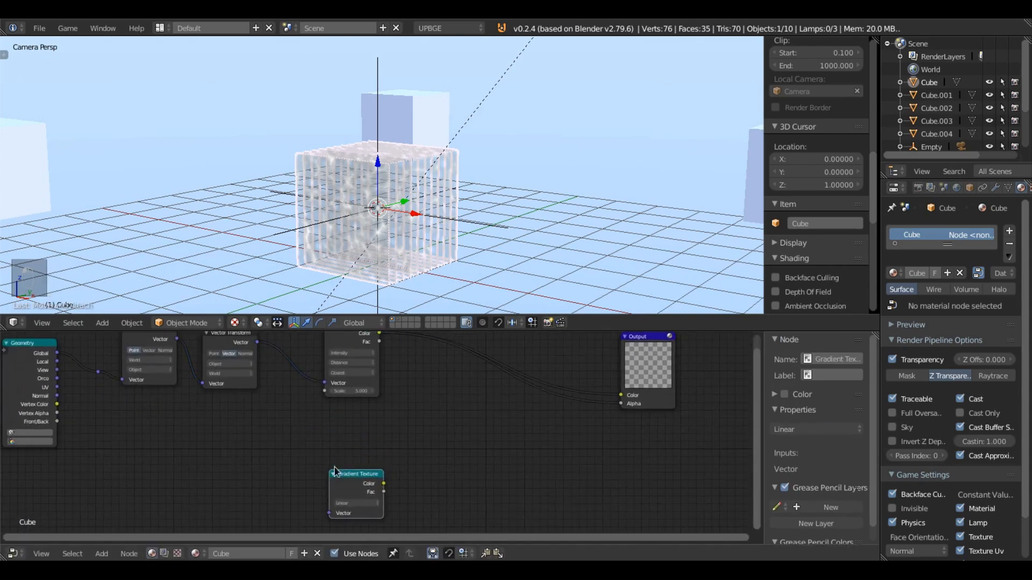
middle_drag(224, 450, 276, 446)
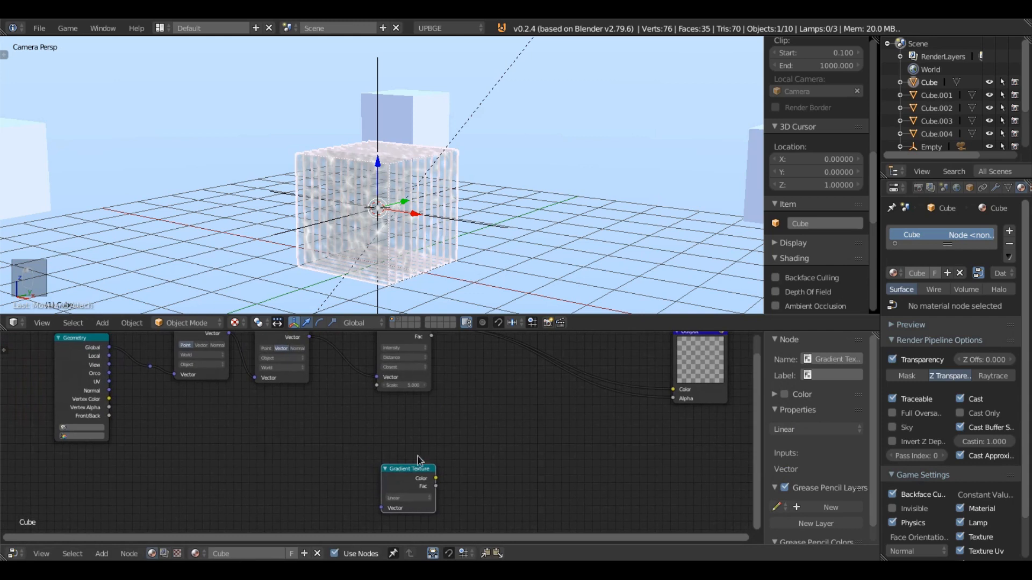
- Duplicate the Output node below the original and link the Gradient Texture's Color to the copy's Color and Alpha inputs
middle_drag(325, 423, 116, 398)
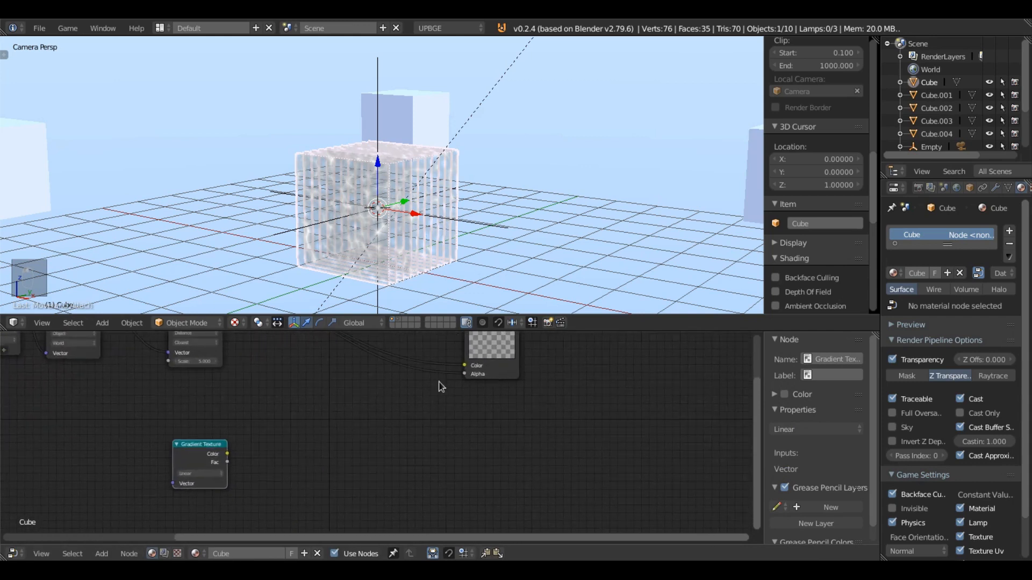
click(504, 338)
key(shift+d)
key(shift+d)
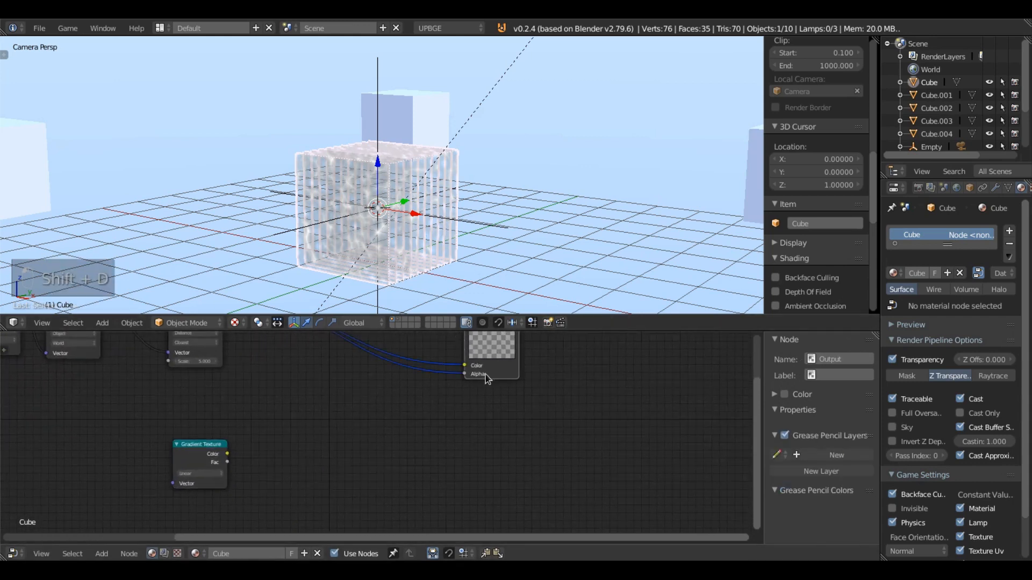
key(shift+d)
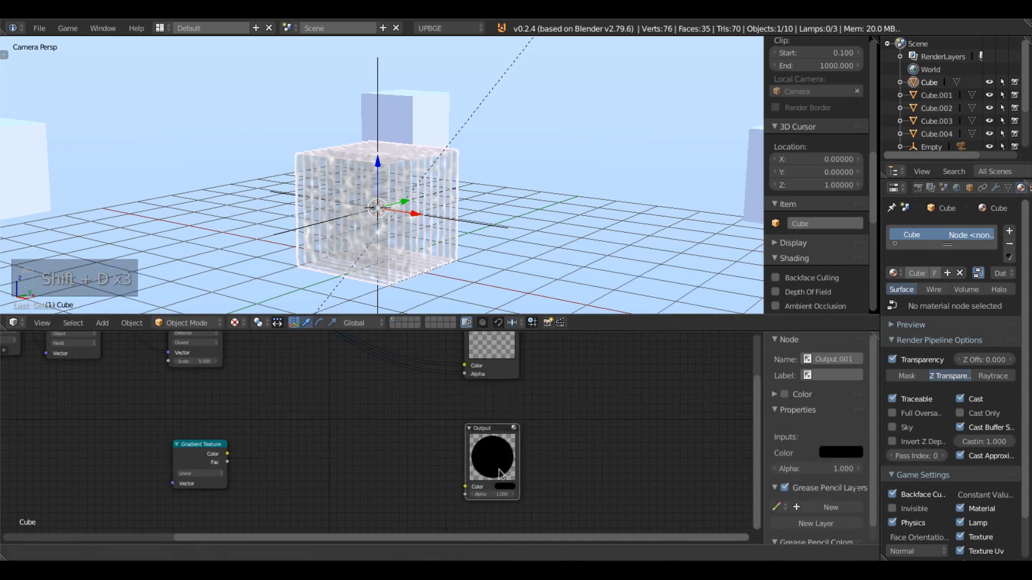
click(503, 451)
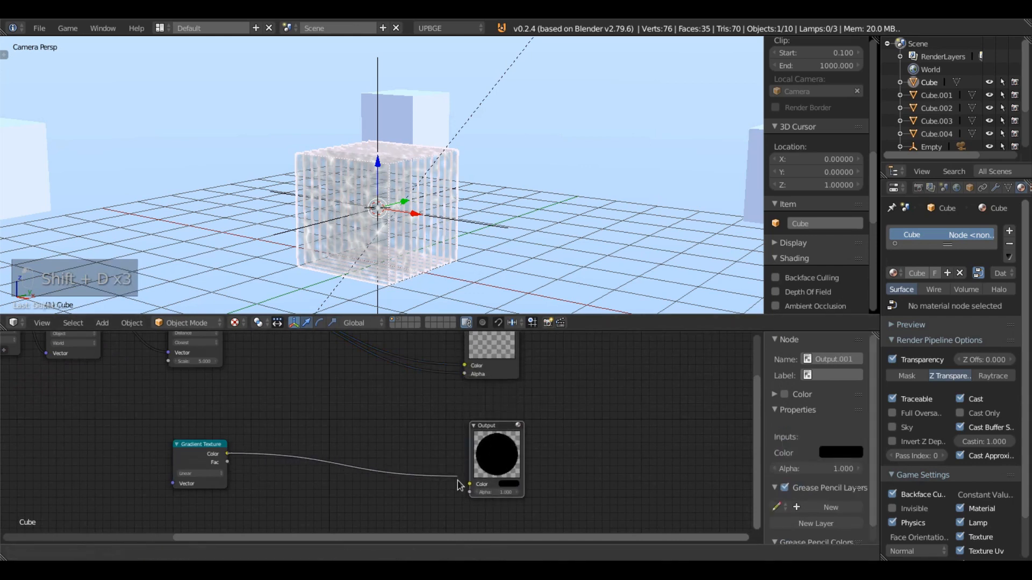
drag(472, 488, 471, 484)
drag(226, 455, 467, 493)
- Link the first Vector Transform's Vector output to the Gradient Texture's Vector input
middle_drag(258, 406, 497, 445)
middle_drag(305, 443, 285, 415)
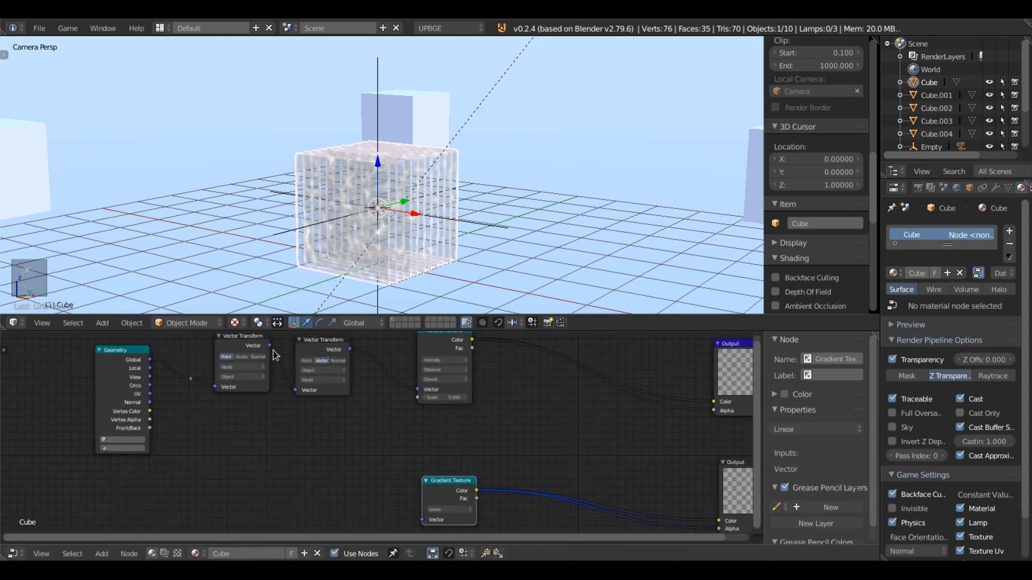
drag(270, 346, 270, 344)
drag(421, 532, 424, 523)
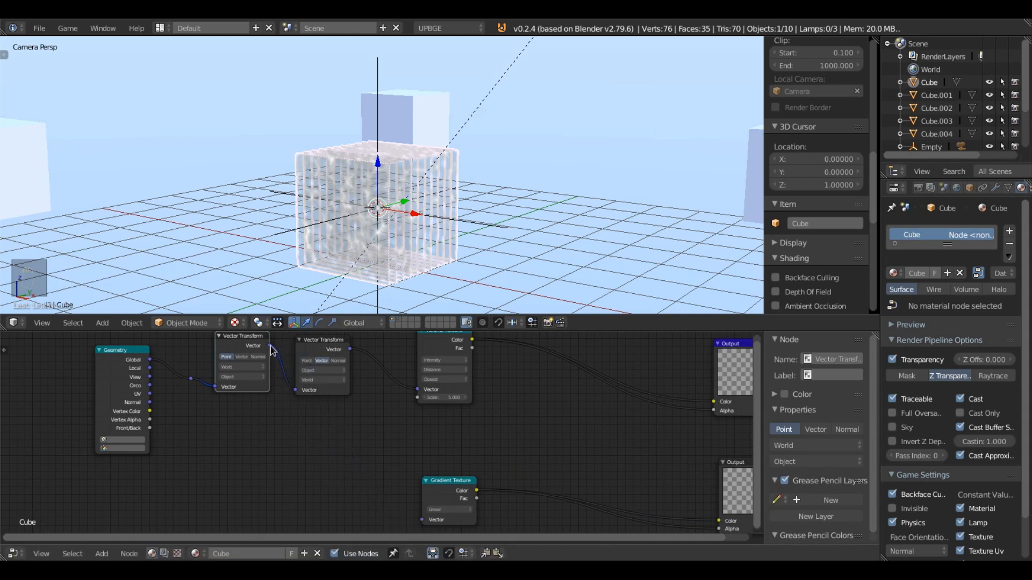
drag(270, 346, 326, 472)
drag(429, 524, 432, 525)
- Space out the upper branch by moving the Voronoi Texture and the second Vector Transform further from the first Vector Transform
middle_drag(310, 354, 264, 364)
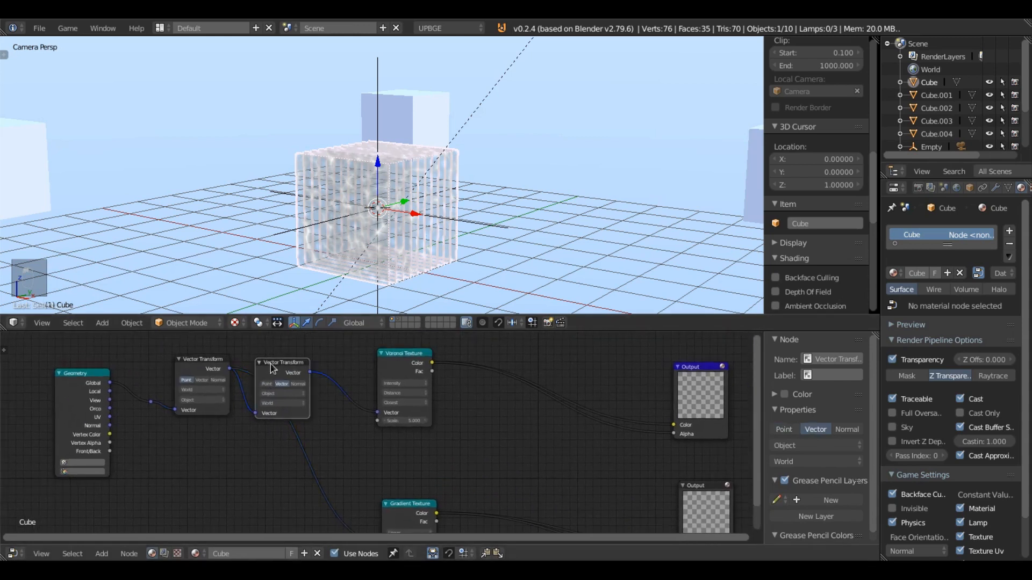
drag(272, 368, 310, 363)
drag(393, 358, 426, 350)
drag(309, 360, 336, 358)
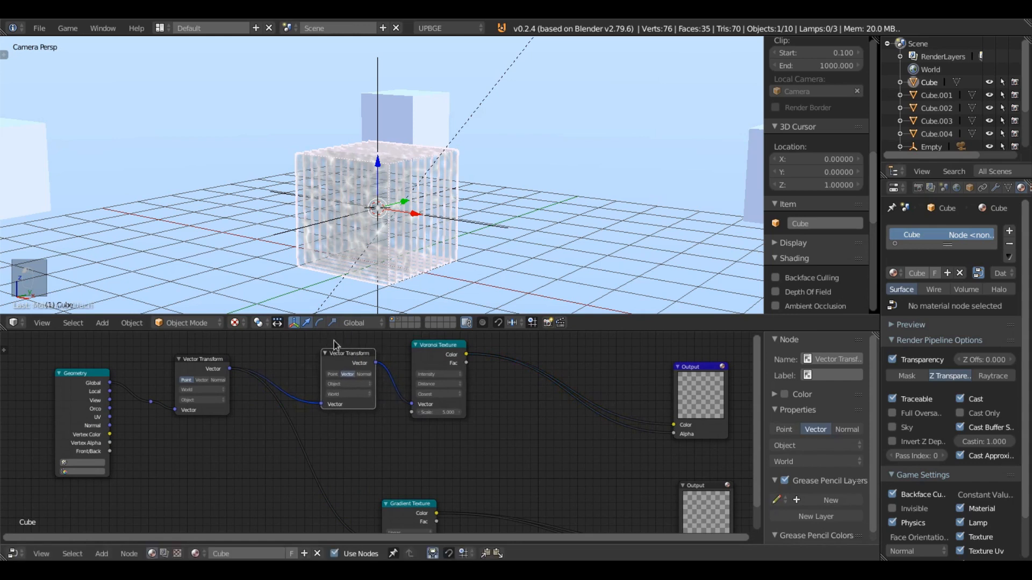
- Make the lower Output node active and inspect the linear gradient on the cube from the side
middle_drag(367, 450, 326, 400)
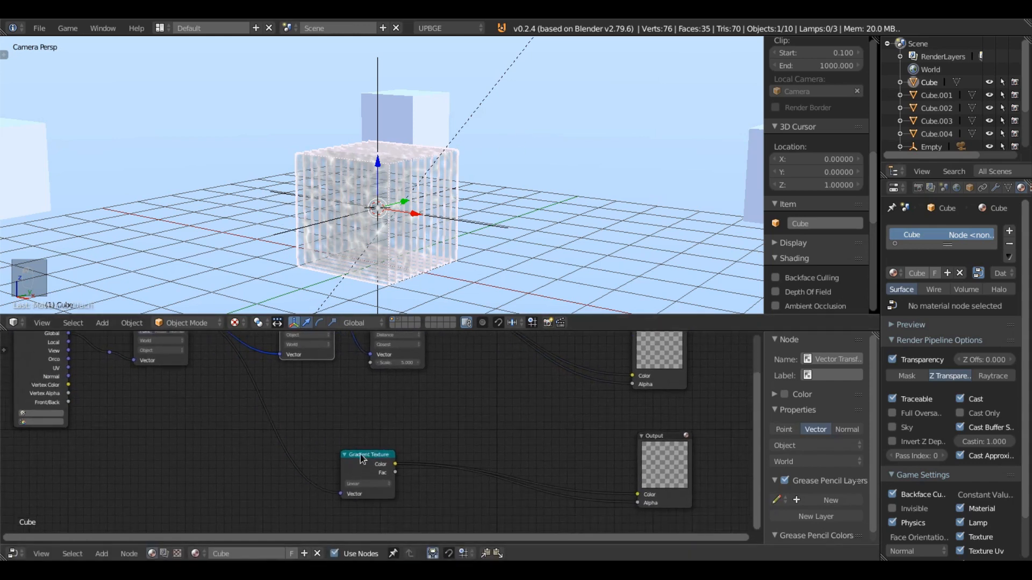
mouse_move(361, 452)
mouse_down()
mouse_move(395, 469)
mouse_move(363, 450)
mouse_up()
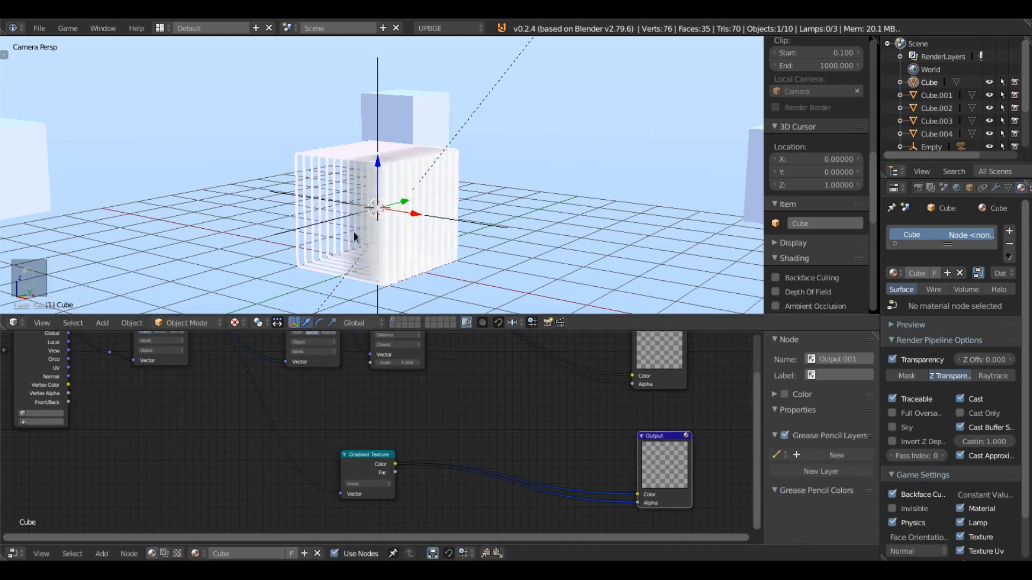
mouse_move(353, 231)
middle_down()
mouse_move(421, 258)
mouse_move(344, 249)
mouse_move(340, 230)
middle_up()
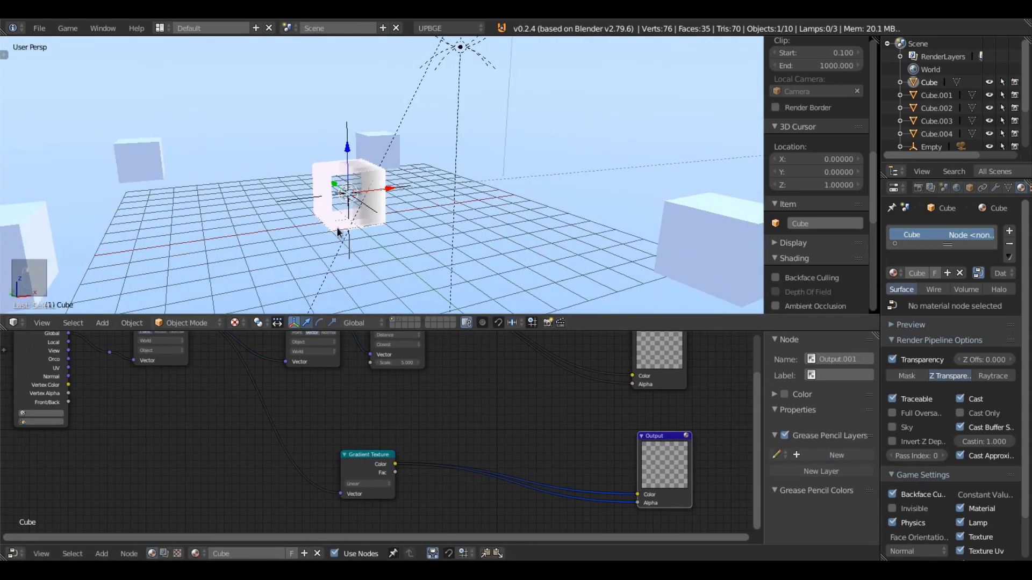
scroll(379, 163, up, 6)
middle_drag(378, 163, 312, 253)
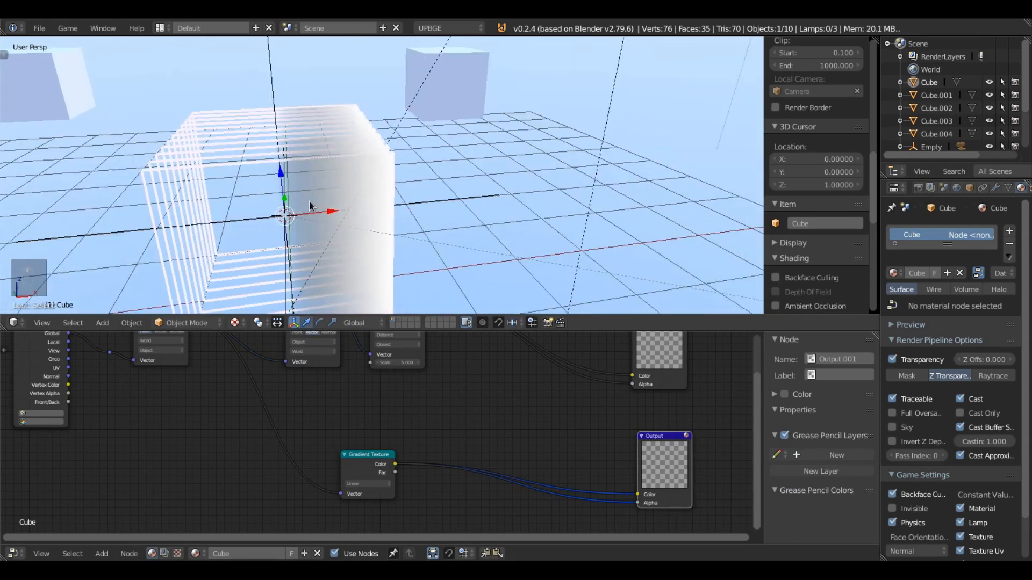
- Set the Gradient Texture's type to Spherical and view the cube from the front
click(354, 483)
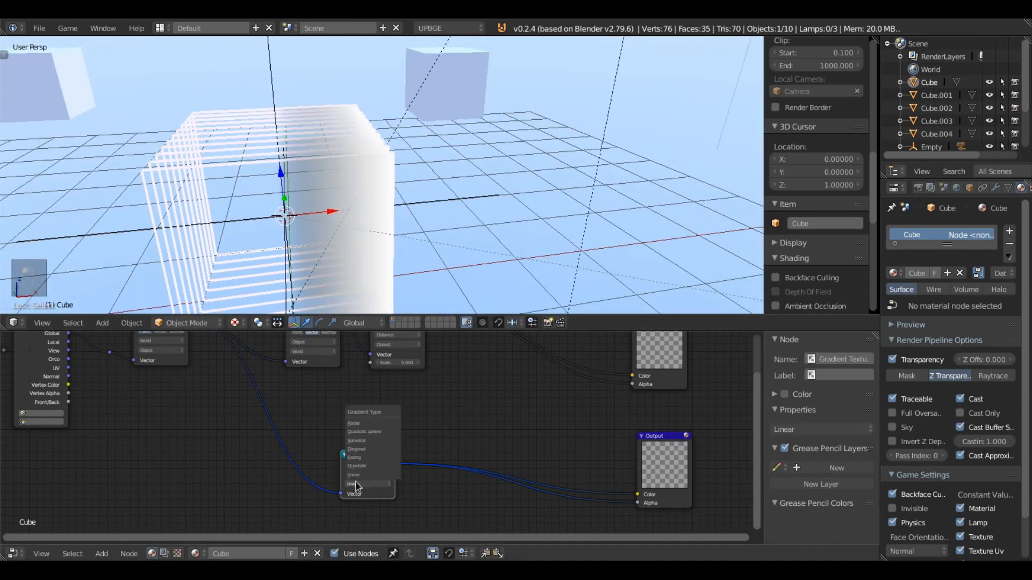
click(355, 441)
middle_drag(312, 241, 301, 199)
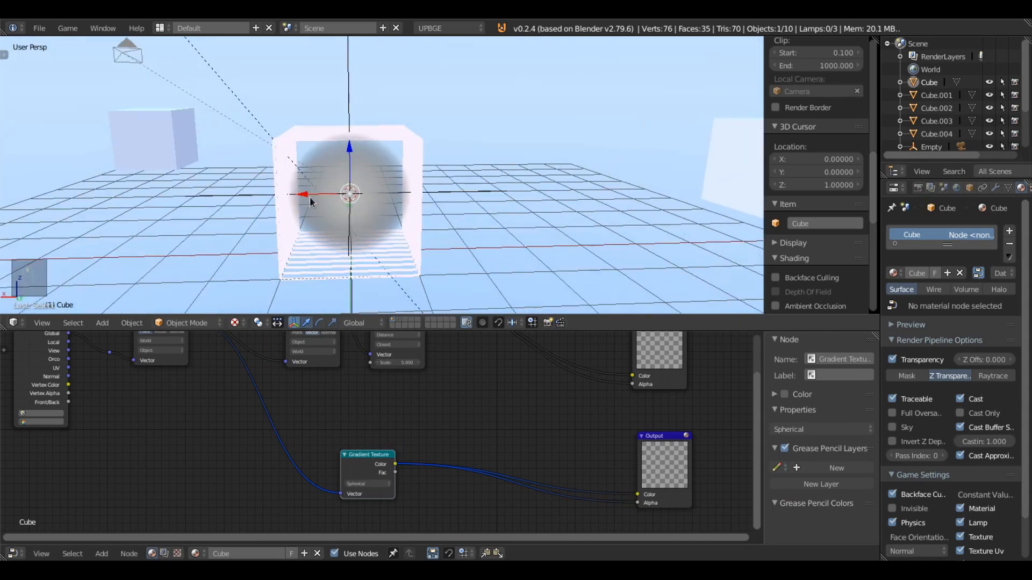
- Trial-move the cube, cancel the move, and run the game from the camera view to check the spherical gradient
key(g)
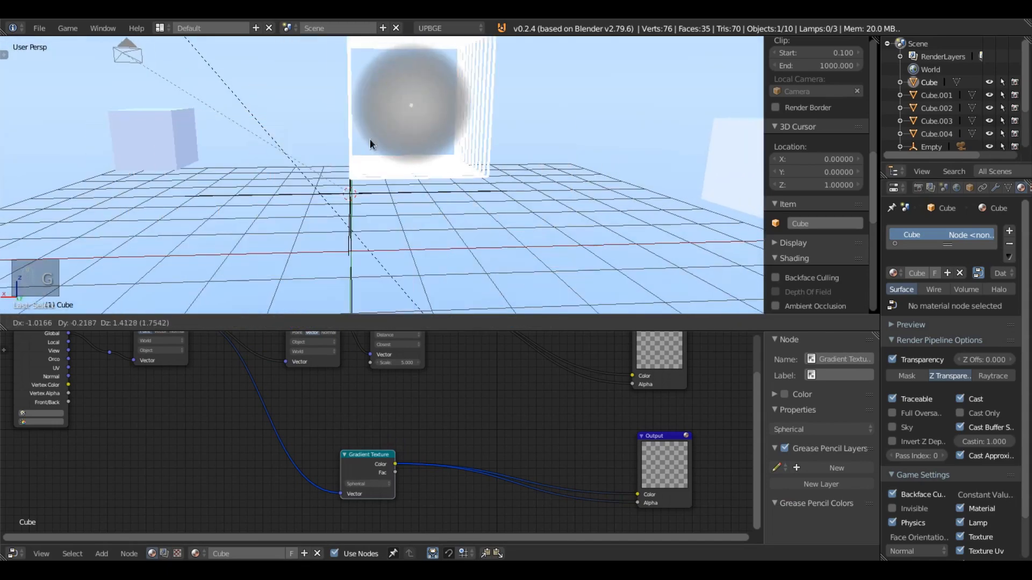
right_click(314, 155)
key(KP_0)
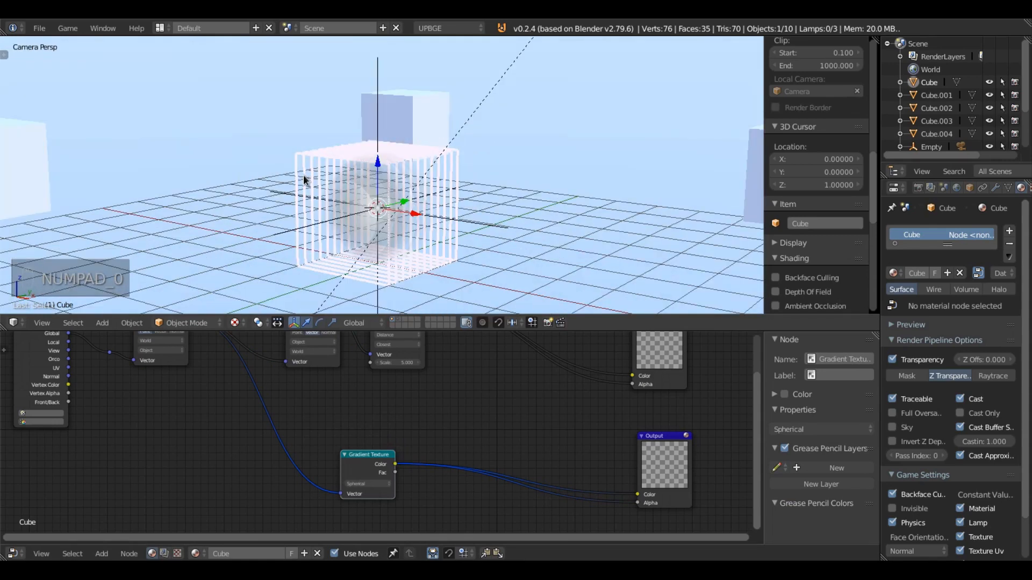
key(KP_0)
key(KP_0)
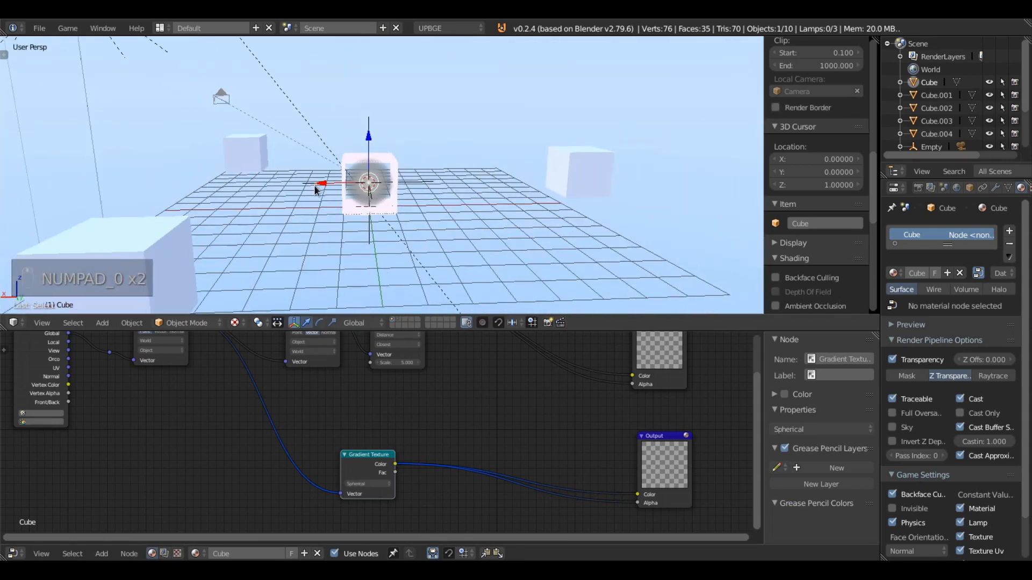
scroll(301, 255, down, 5)
scroll(323, 182, up, 5)
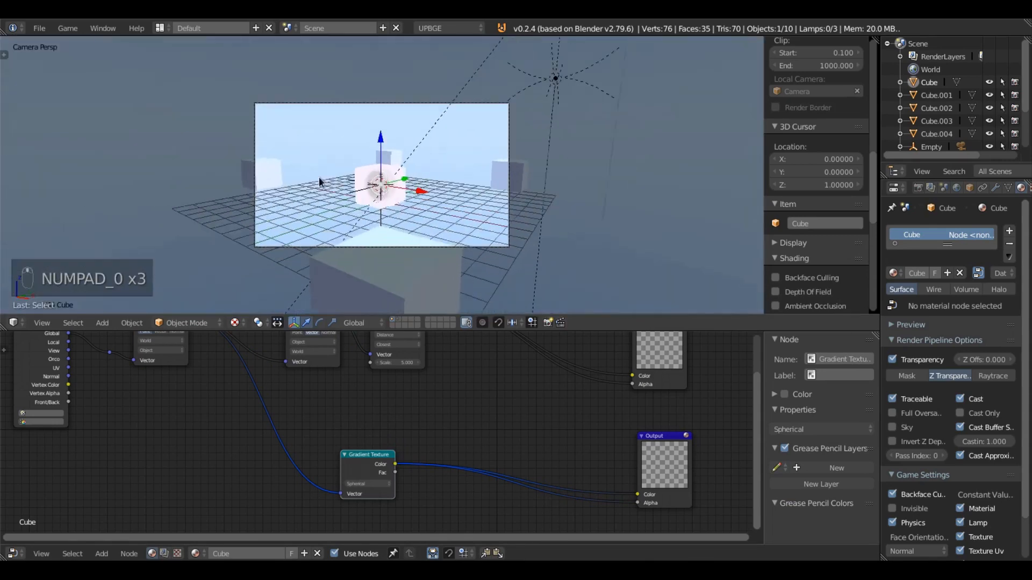
scroll(320, 241, down, 2)
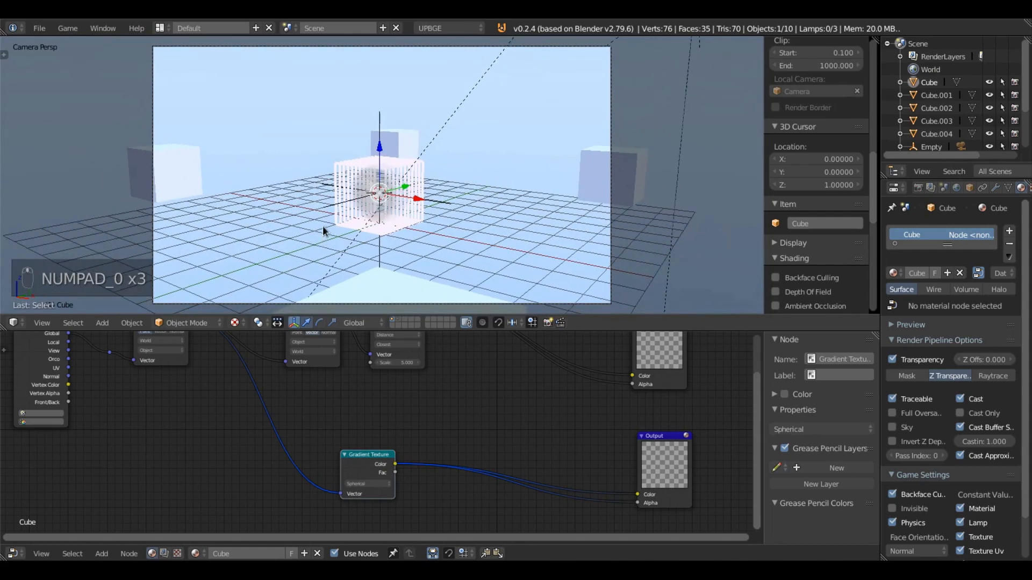
key(p)
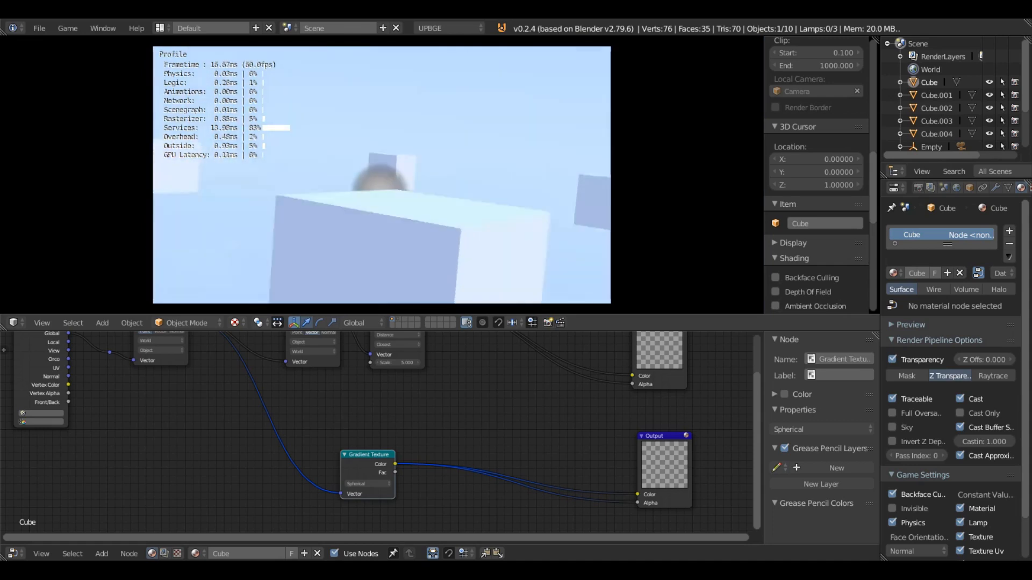
key(Escape)
- Add a reroute point that joins the two links between the Gradient Texture and the lower Output
middle_drag(410, 444, 294, 420)
scroll(295, 420, up, 3)
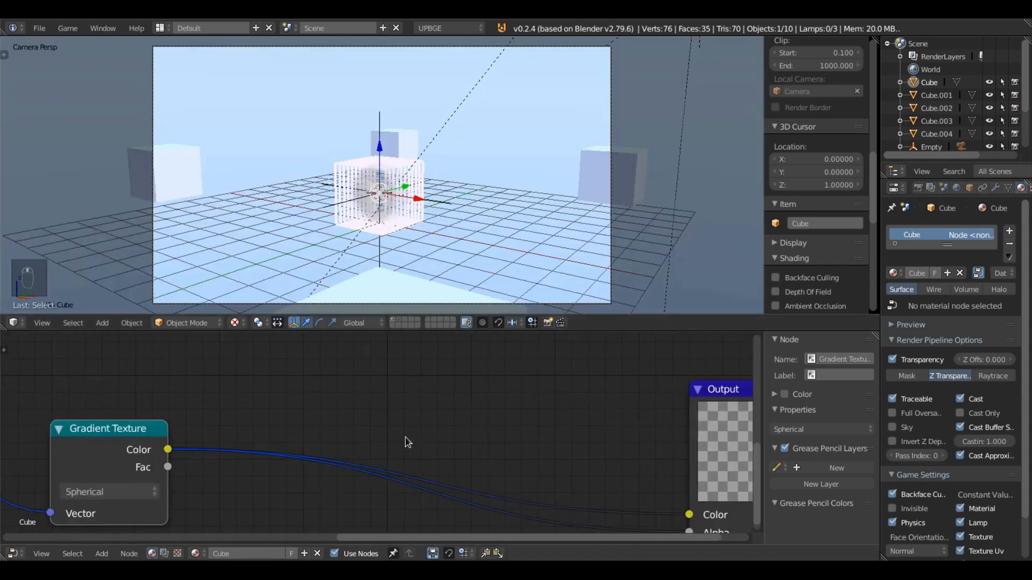
scroll(450, 433, down, 3)
scroll(421, 444, up, 3)
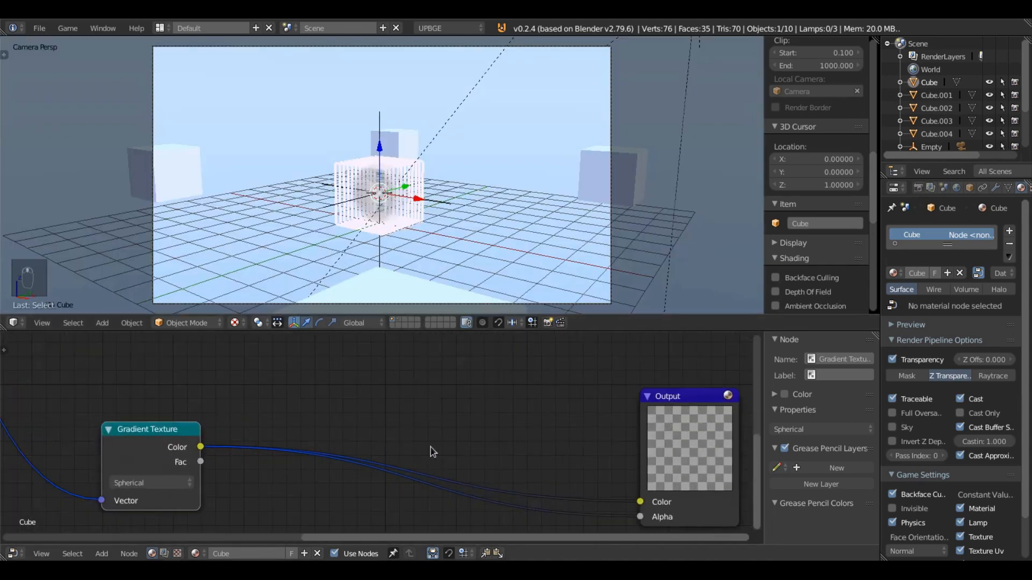
middle_drag(317, 399, 440, 415)
middle_drag(182, 364, 124, 341)
- Insert a Math node between the Gradient Texture's Color output and the reroute, and set its operation to Multiply
click(101, 553)
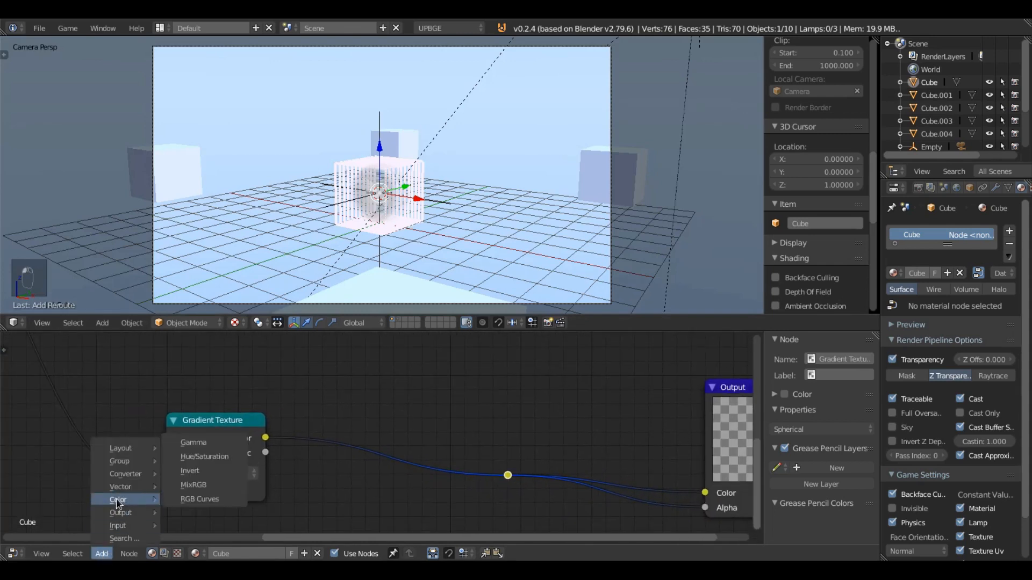
mouse_move(113, 474)
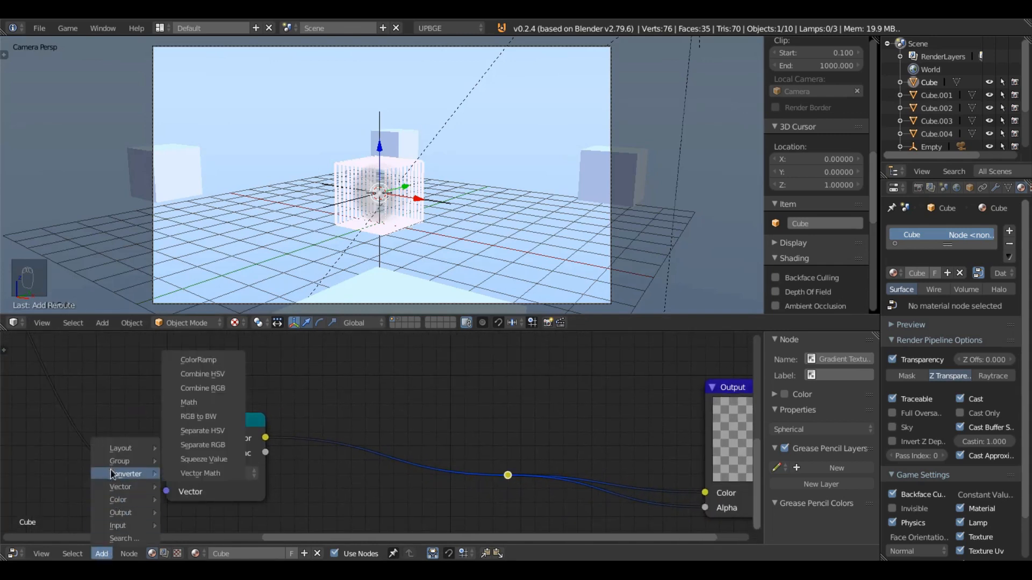
click(199, 406)
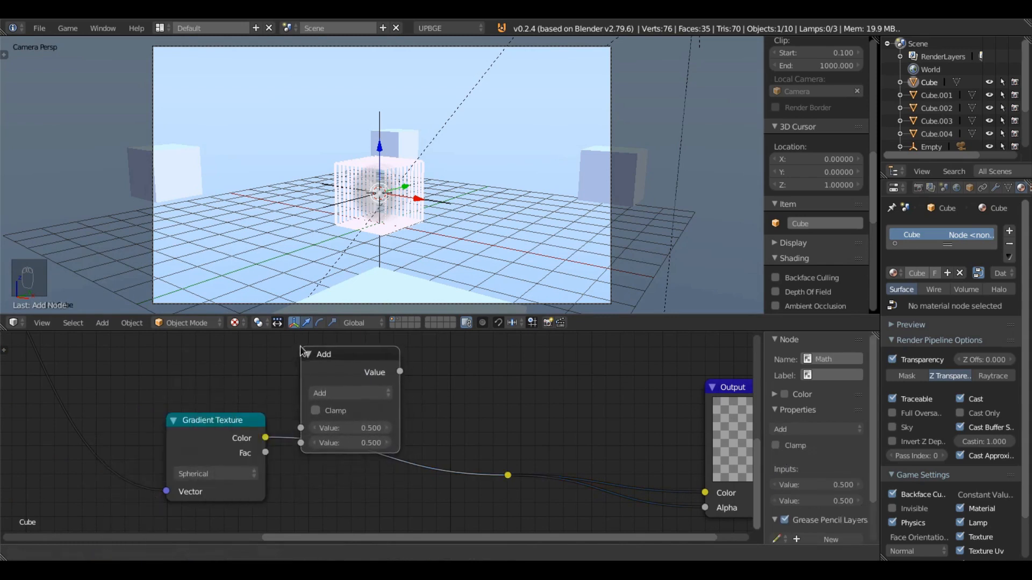
click(303, 353)
middle_drag(335, 410, 277, 436)
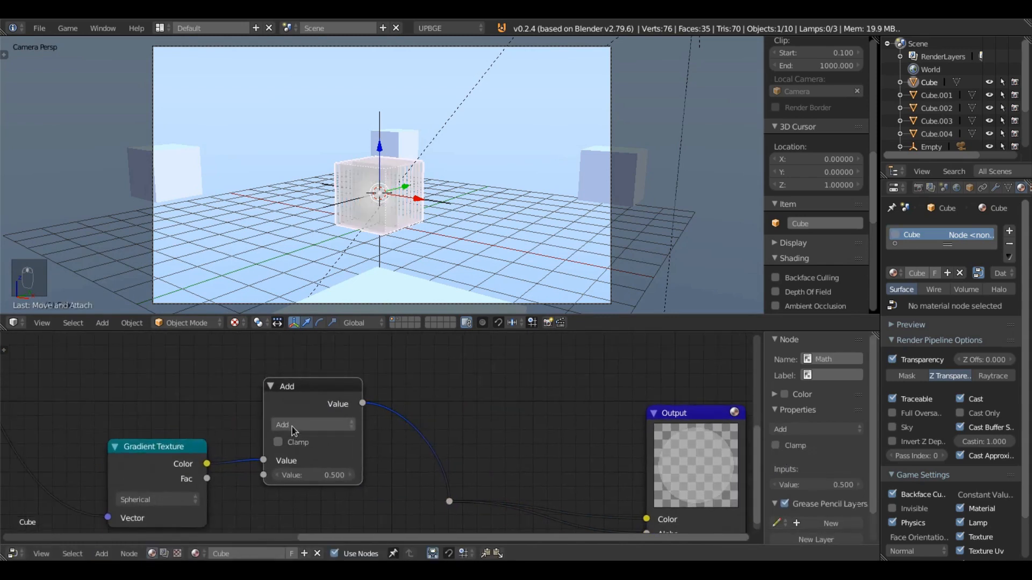
click(294, 426)
click(292, 383)
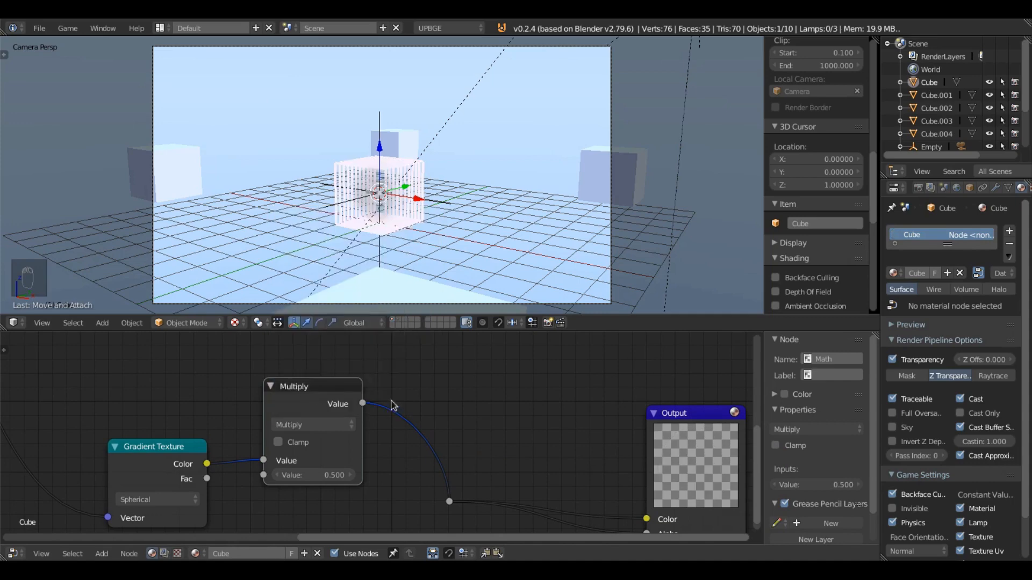
- Set the Multiply node's second value to 2.8 while viewing the sphere in the cube
middle_drag(444, 405, 315, 379)
middle_drag(299, 230, 308, 199)
scroll(429, 215, up, 2)
scroll(307, 198, up, 2)
click(192, 456)
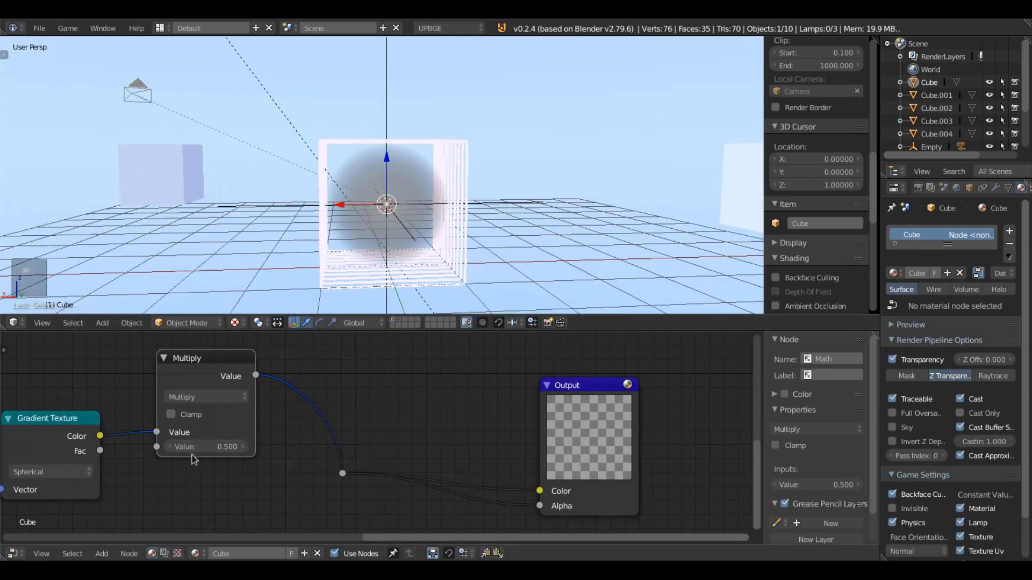
text(2.5)
key(Return)
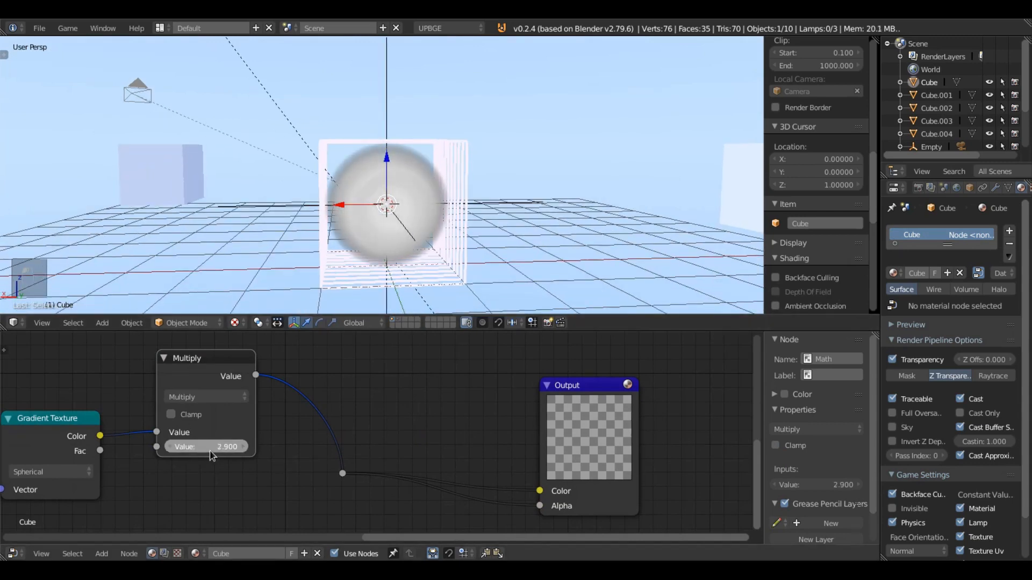
ctrl+scroll(210, 452, down, 1)
mouse_move(266, 371)
middle_down()
mouse_move(285, 407)
mouse_move(270, 365)
middle_up()
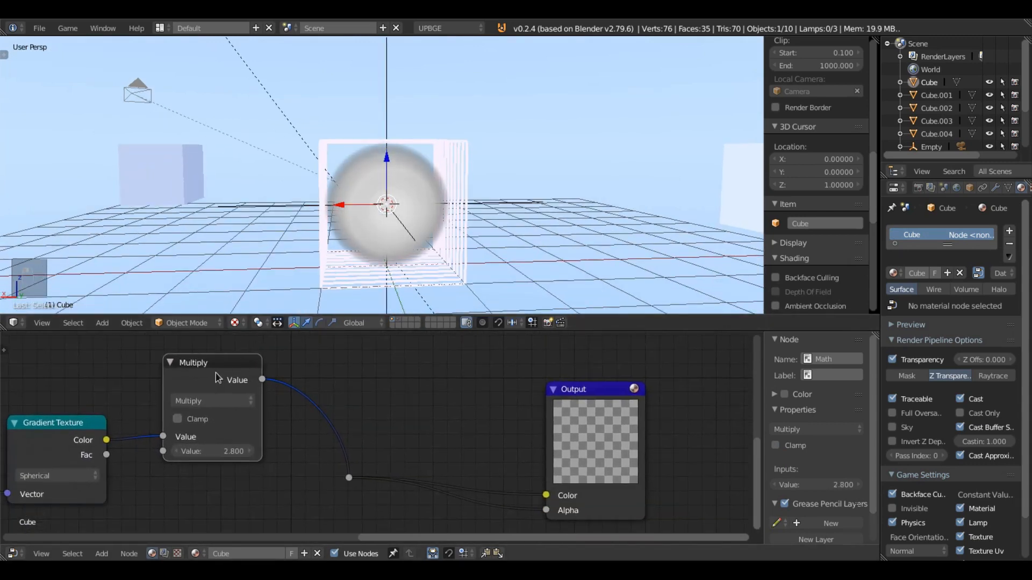
- Duplicate the Multiply node onto the link before the reroute and change the copy's operation to Power
key(shift+d)
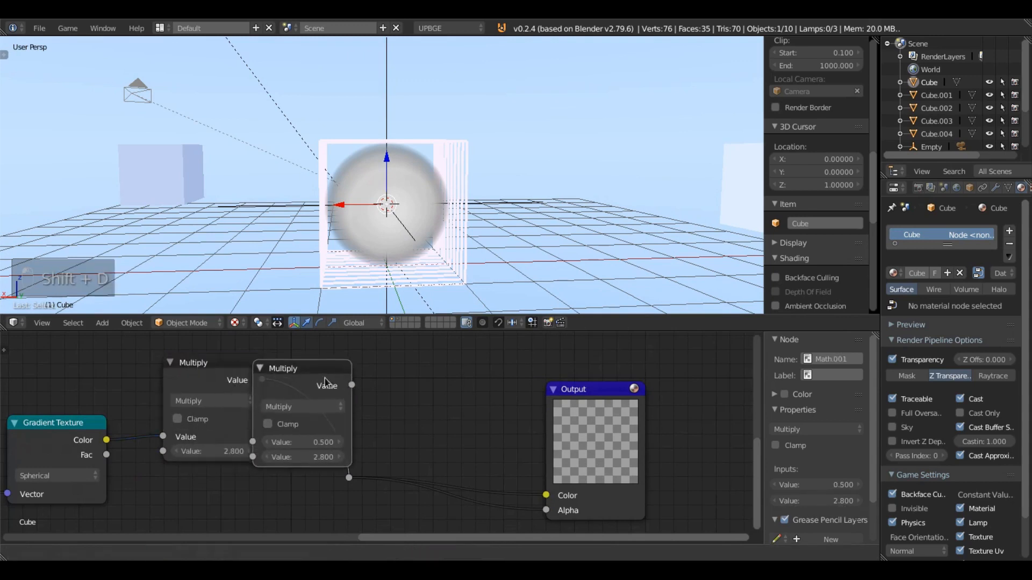
click(356, 409)
middle_drag(355, 409, 279, 388)
click(278, 381)
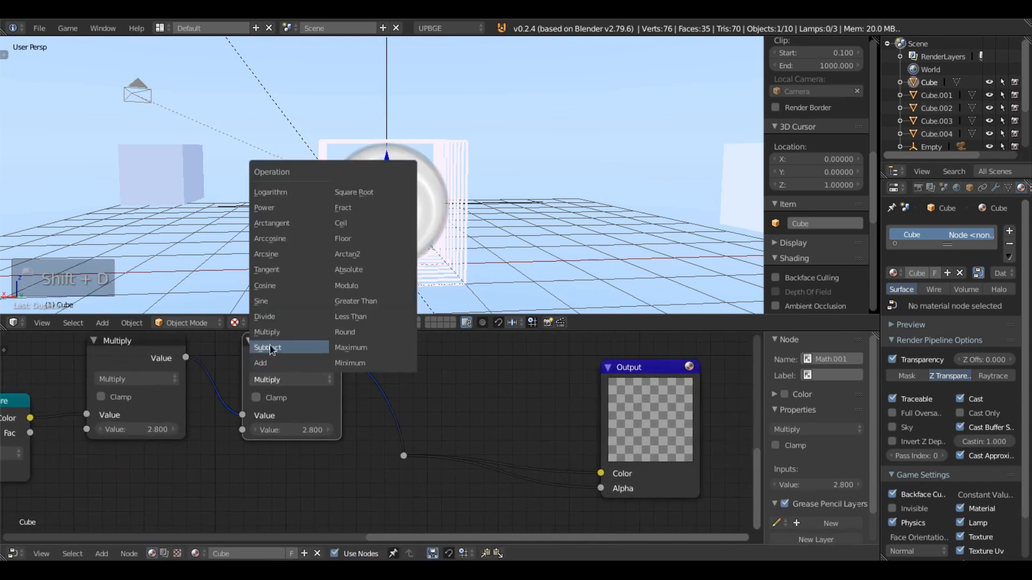
click(275, 208)
- Set the Power node's exponent to 3.1 and the Multiply node's value to 3.9
mouse_move(281, 432)
mouse_down()
mouse_move(317, 436)
mouse_move(257, 434)
mouse_move(321, 444)
mouse_move(283, 439)
mouse_up()
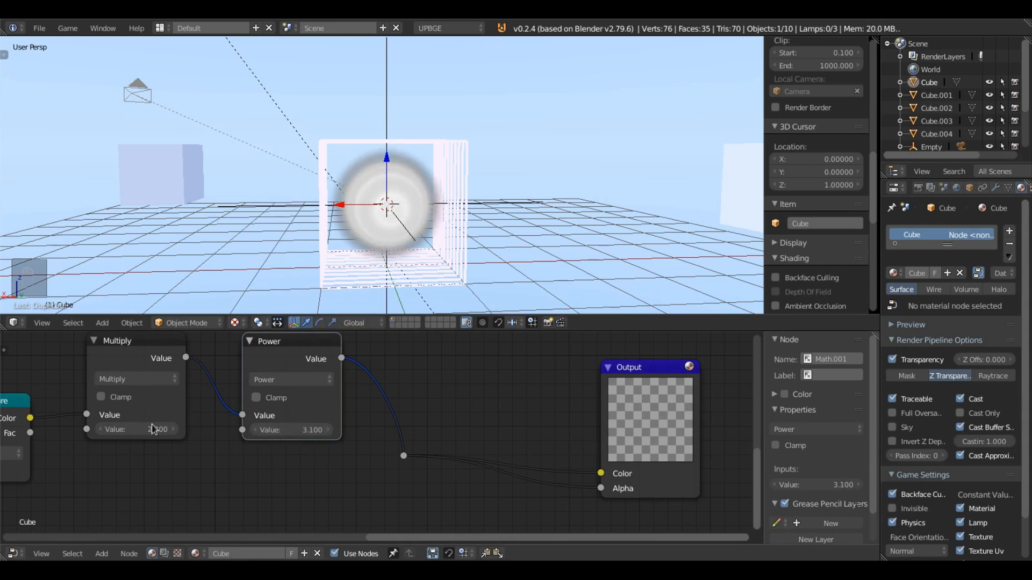
mouse_move(119, 436)
mouse_down()
mouse_move(152, 435)
mouse_move(127, 432)
mouse_up()
middle_drag(249, 242, 188, 228)
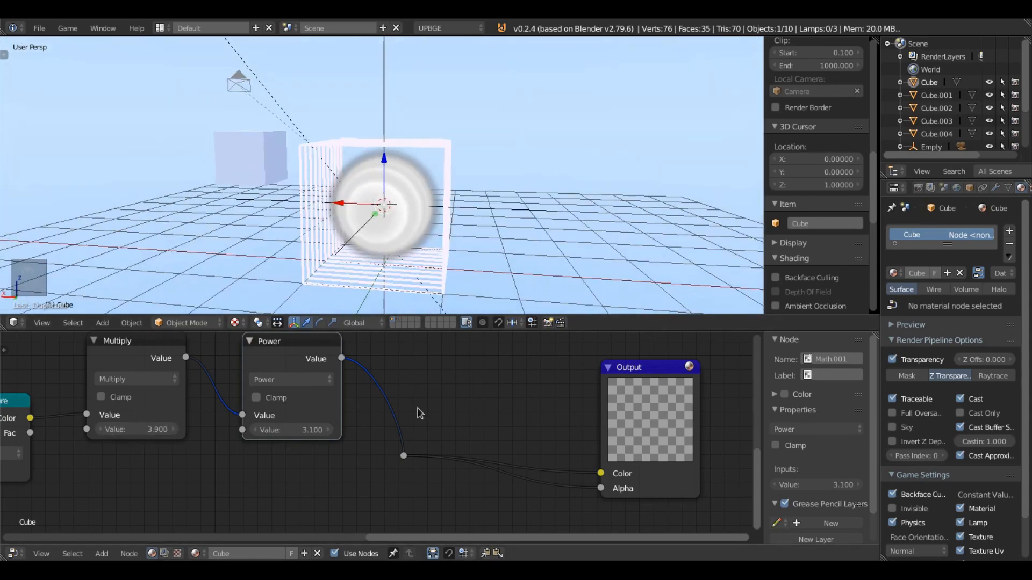
- Align the two Output nodes above each other and make the upper Voronoi Output active
middle_drag(363, 382, 350, 477)
scroll(301, 430, down, 14)
scroll(352, 419, up, 6)
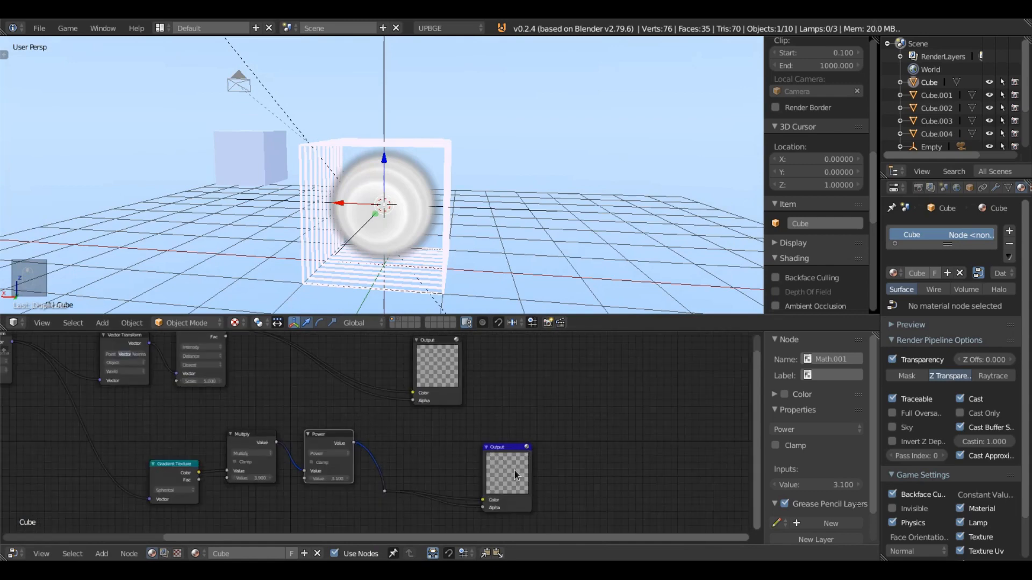
click(498, 488)
drag(498, 451, 461, 448)
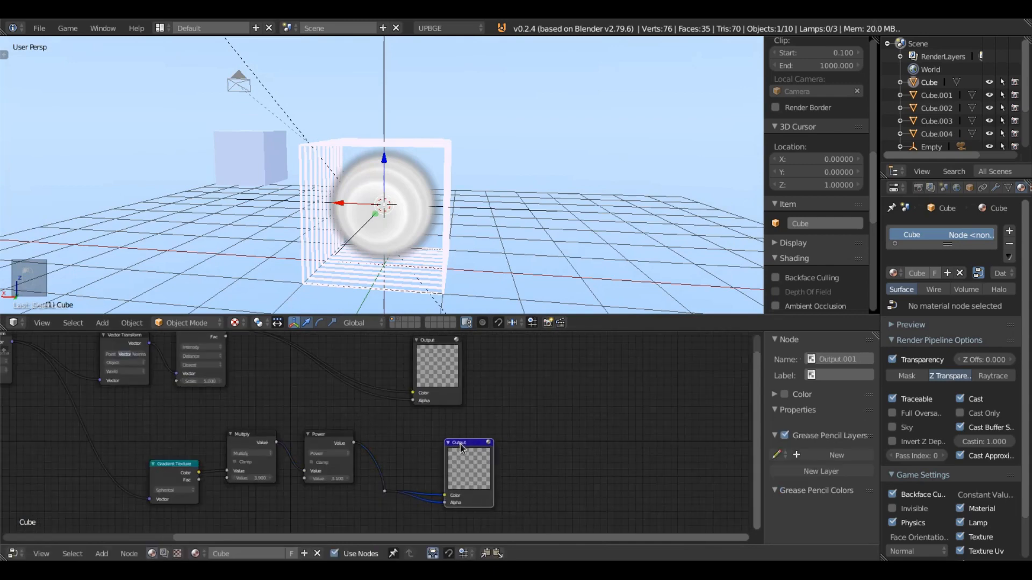
drag(432, 339, 462, 337)
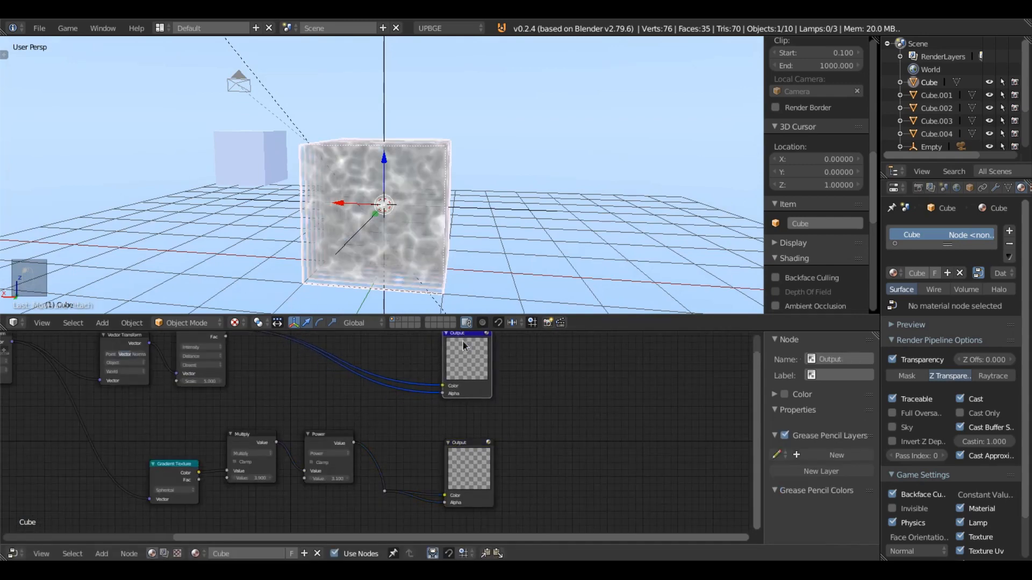
middle_drag(376, 416, 383, 462)
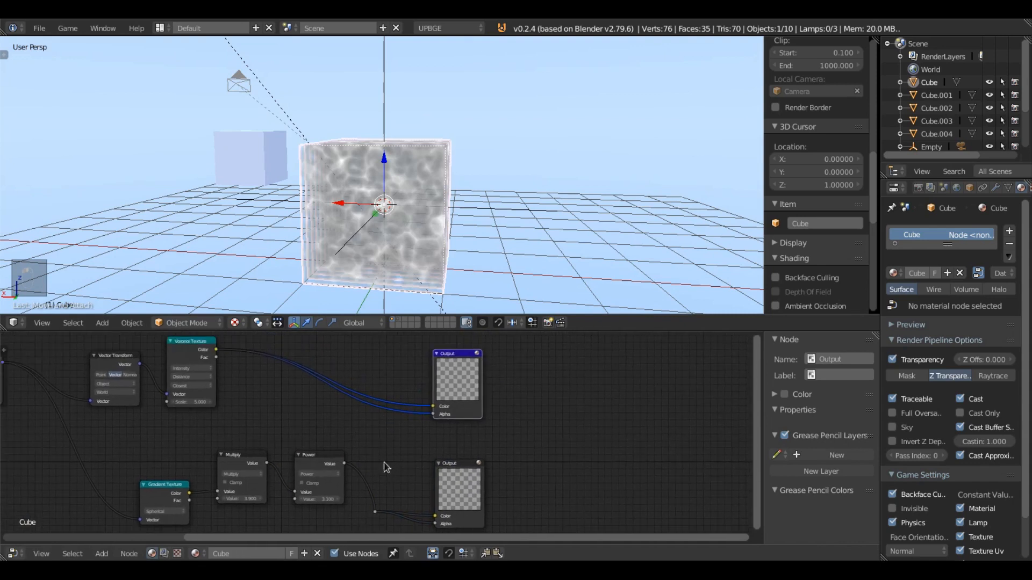
- Add a MixRGB node on the Voronoi-to-Output Alpha link and connect the Voronoi color to its Color2 input
click(103, 556)
mouse_move(136, 505)
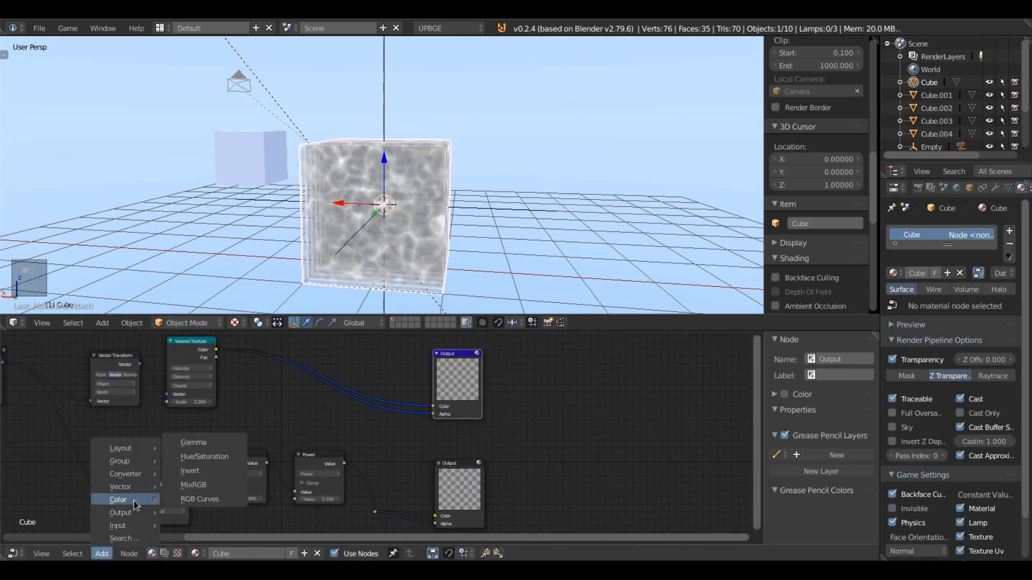
click(190, 490)
click(354, 406)
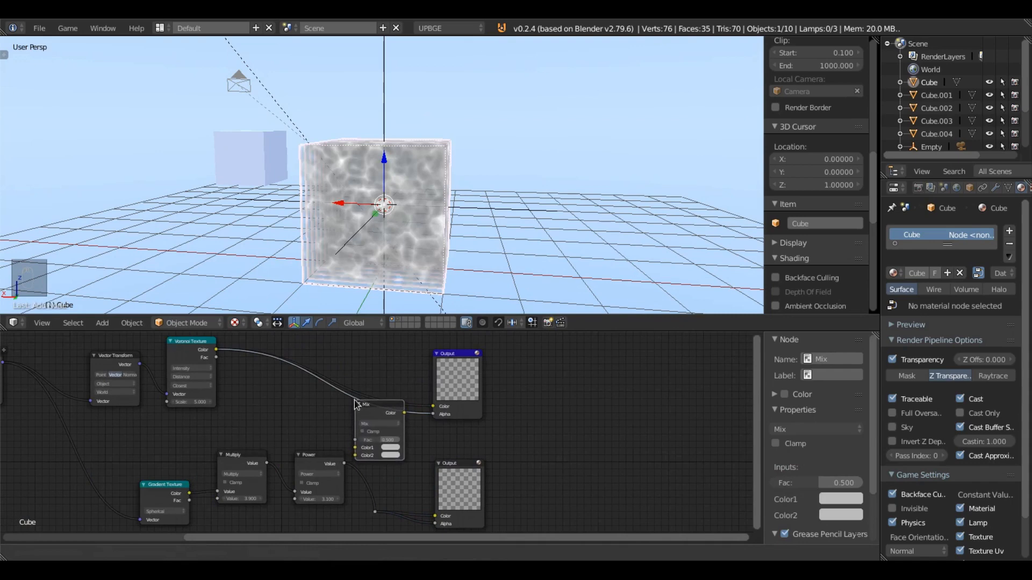
scroll(323, 429, up, 3)
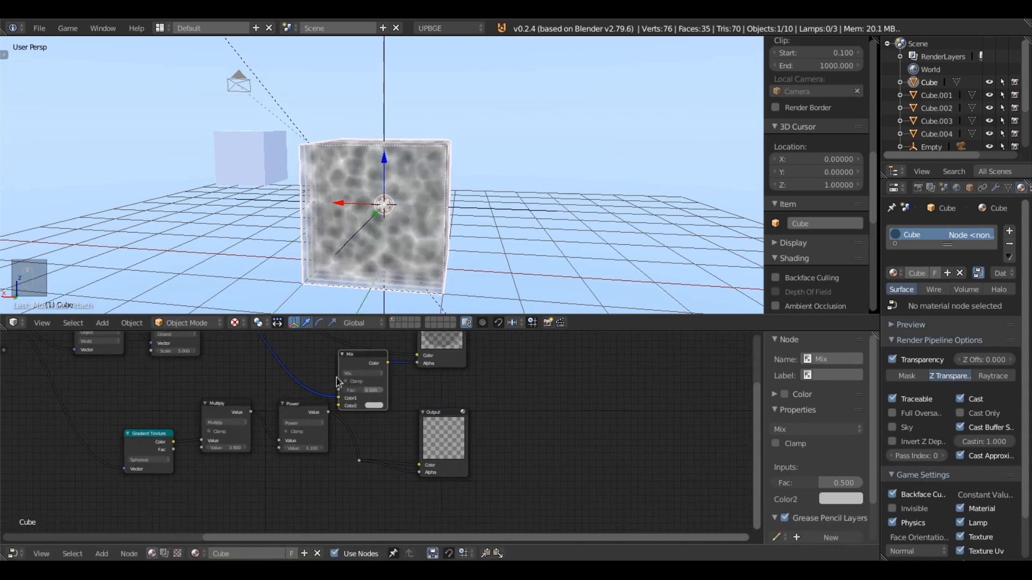
middle_drag(379, 441, 363, 464)
drag(409, 388, 463, 351)
drag(304, 437, 356, 416)
drag(308, 476, 308, 474)
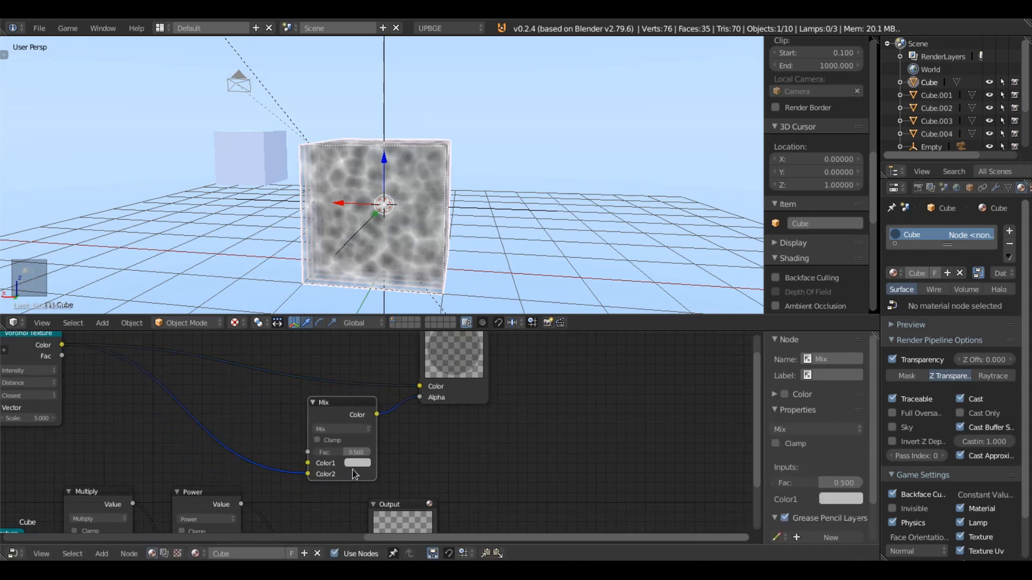
- Set the Mix node's Color1 to black and connect the Power node's Value to its Fac input
click(356, 463)
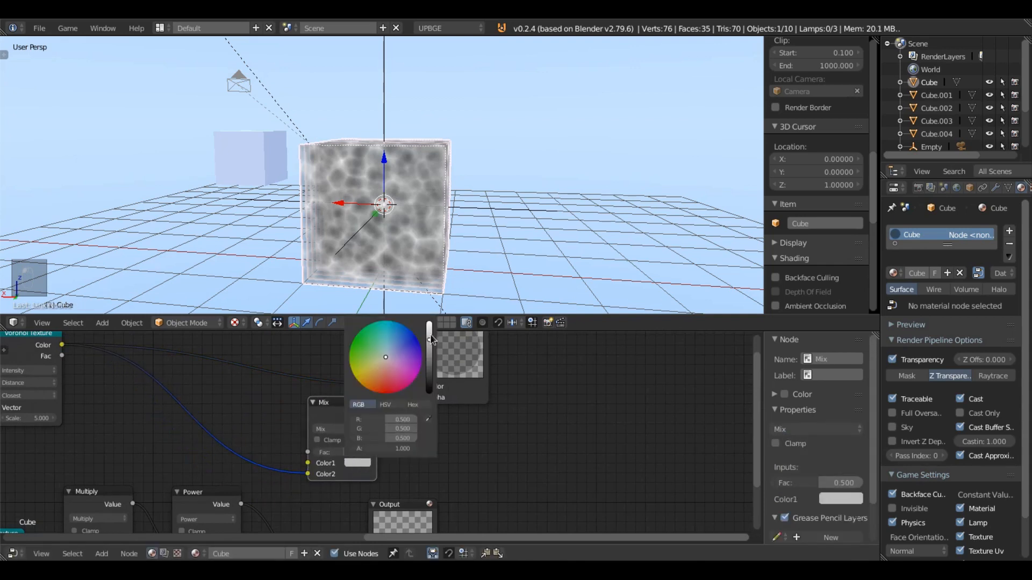
drag(429, 344, 429, 392)
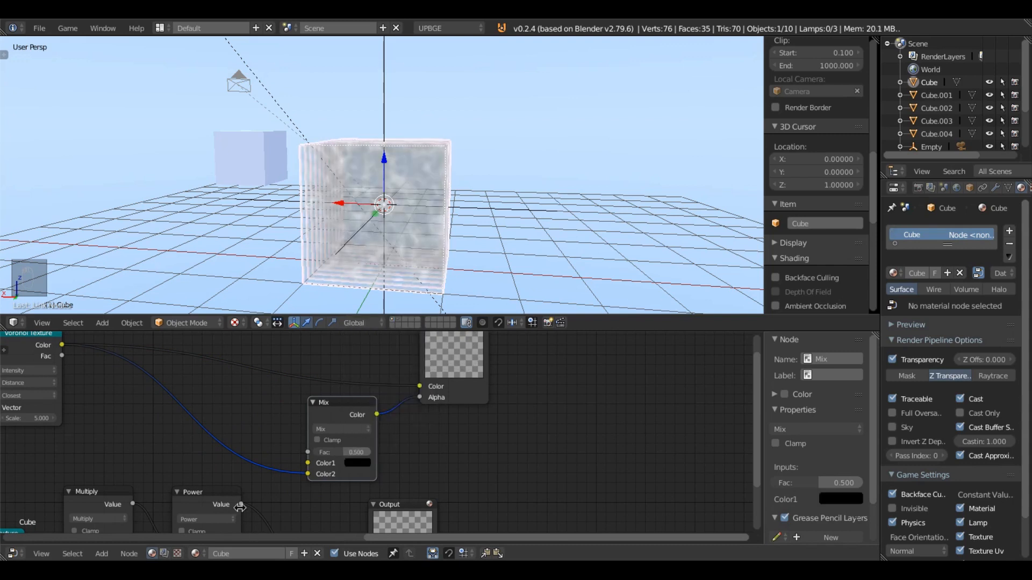
middle_drag(302, 504, 310, 482)
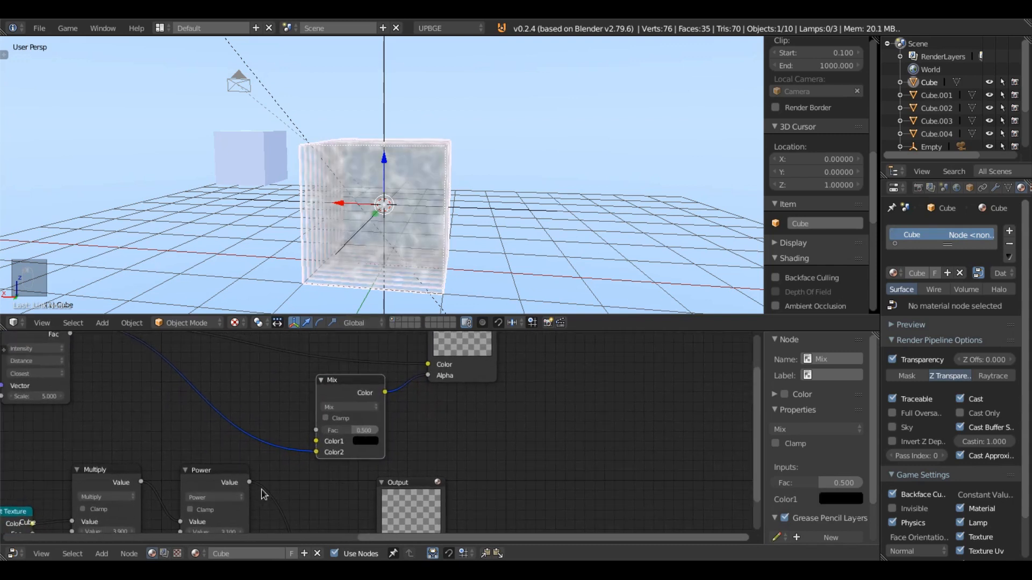
drag(249, 482, 269, 479)
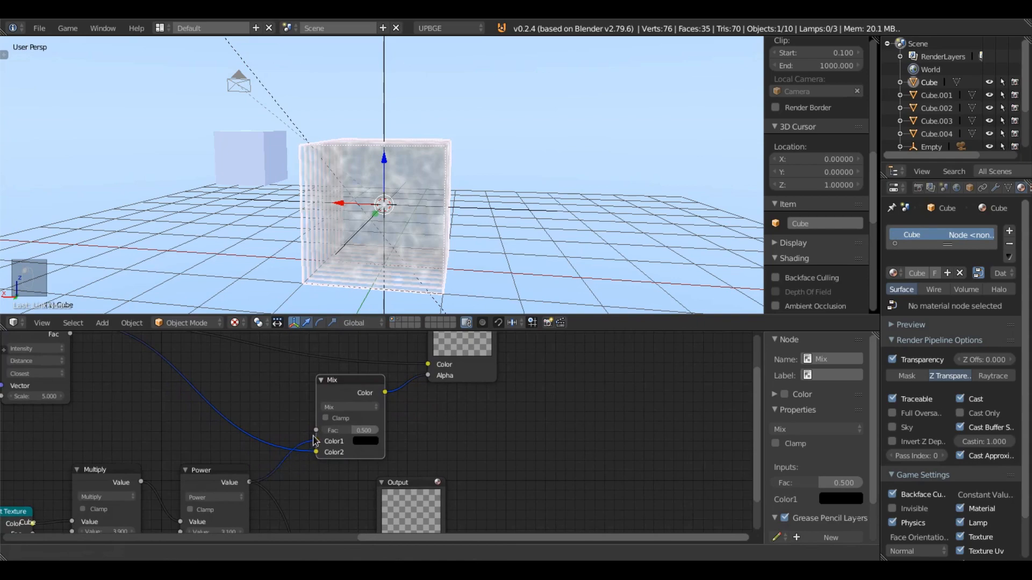
drag(317, 437, 316, 431)
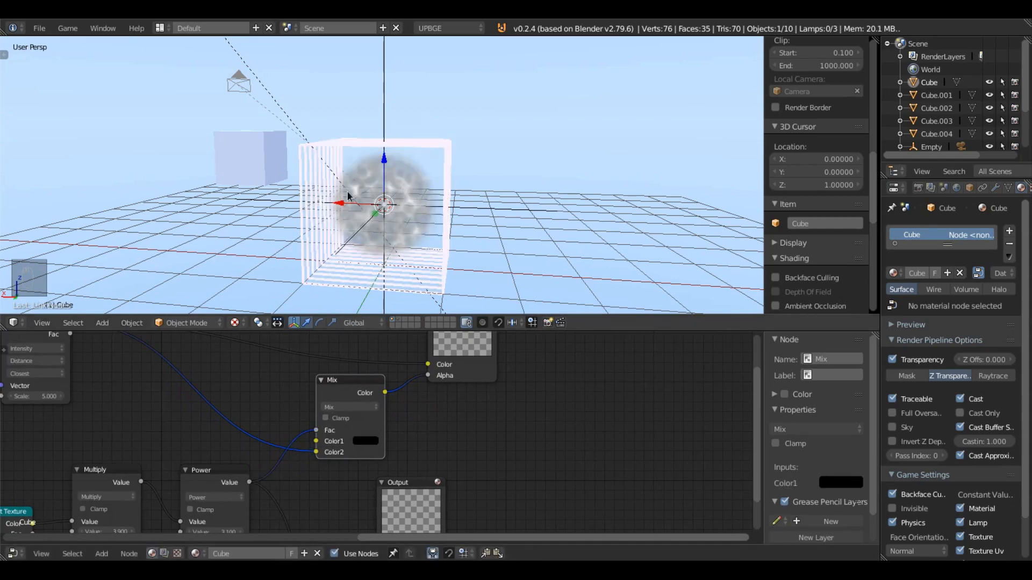
- Orbit around the cube, switch to the camera view and run the game to examine the mixed material
key(KP_4)
key(KP_4)
key(KP_4)
key(KP_4)
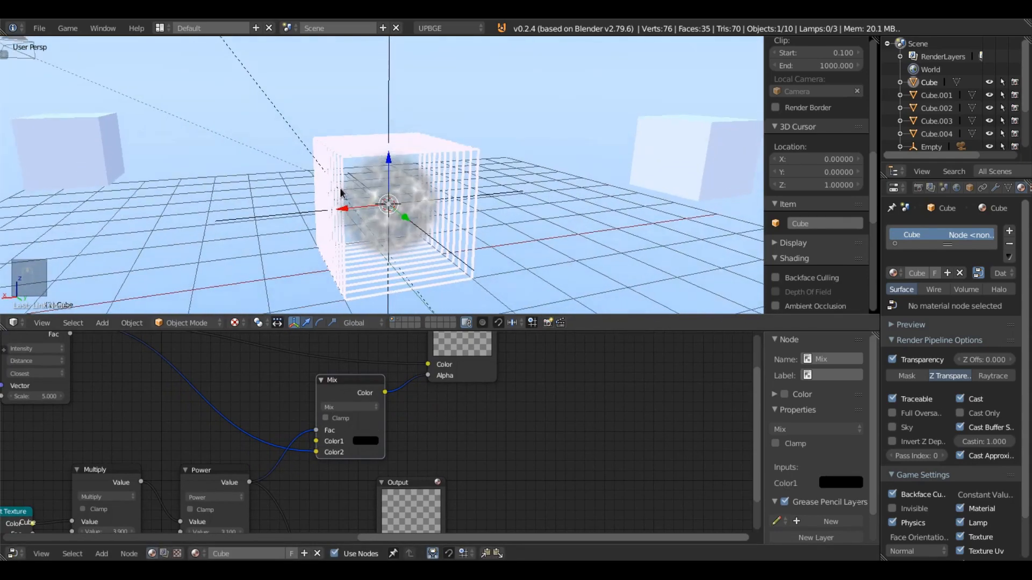
key(KP_0)
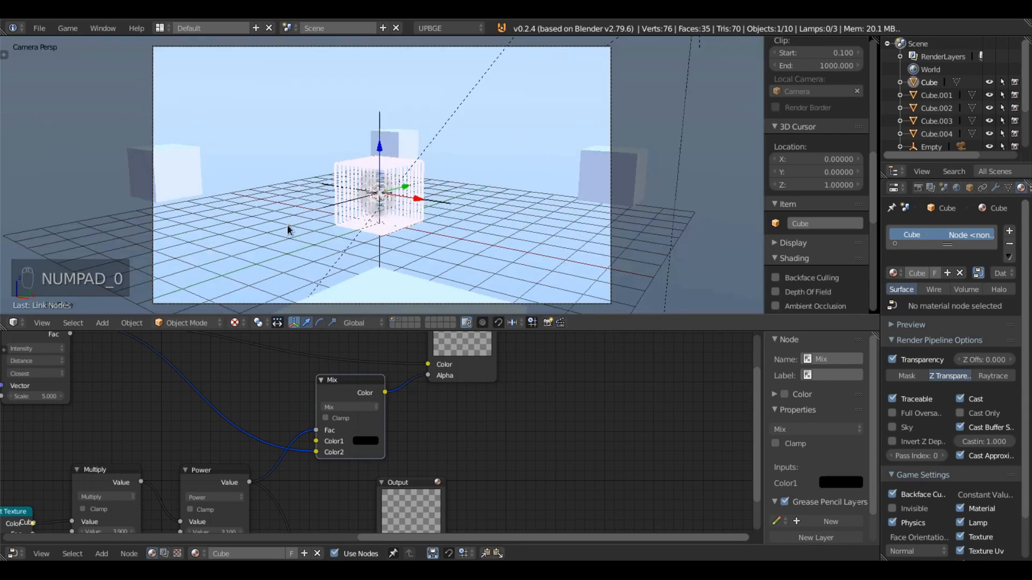
key(p)
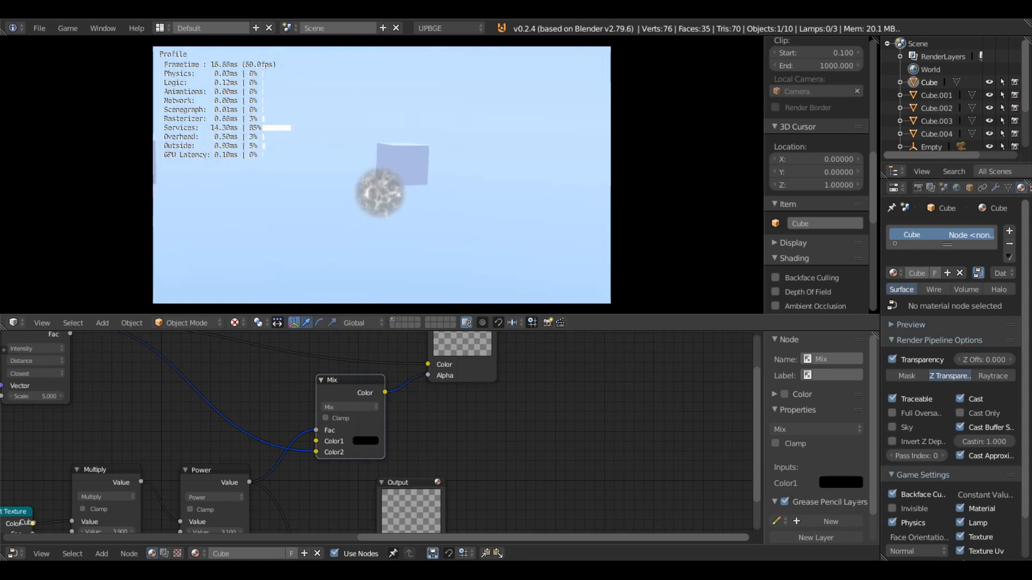
key(Escape)
- Make the lower Output node active, then set the Multiply value to 2.0 and the Power exponent to 1.4
middle_drag(421, 501, 453, 453)
click(454, 454)
mouse_move(376, 236)
middle_down()
mouse_move(360, 241)
mouse_move(378, 243)
middle_up()
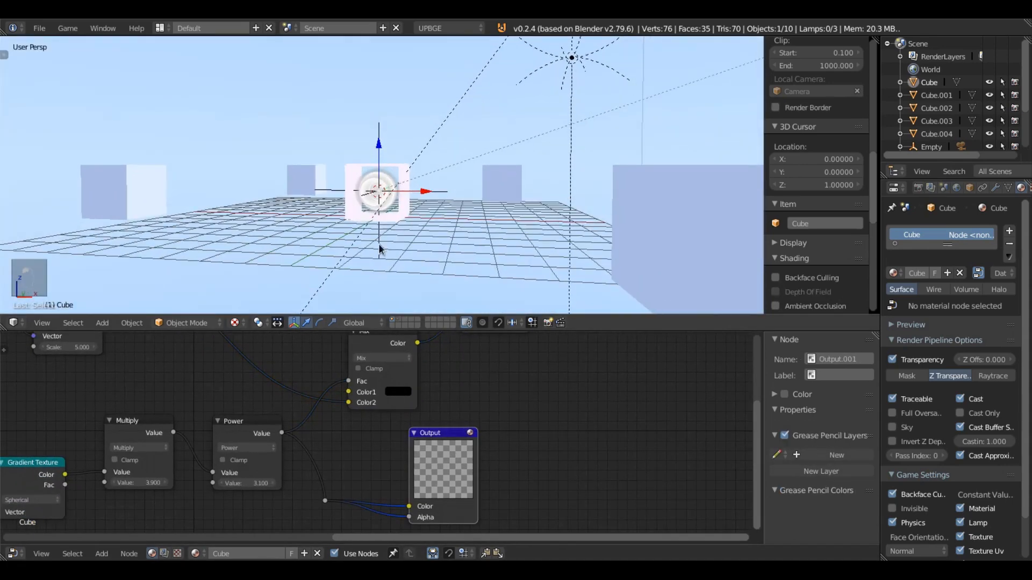
scroll(266, 447, up, 2)
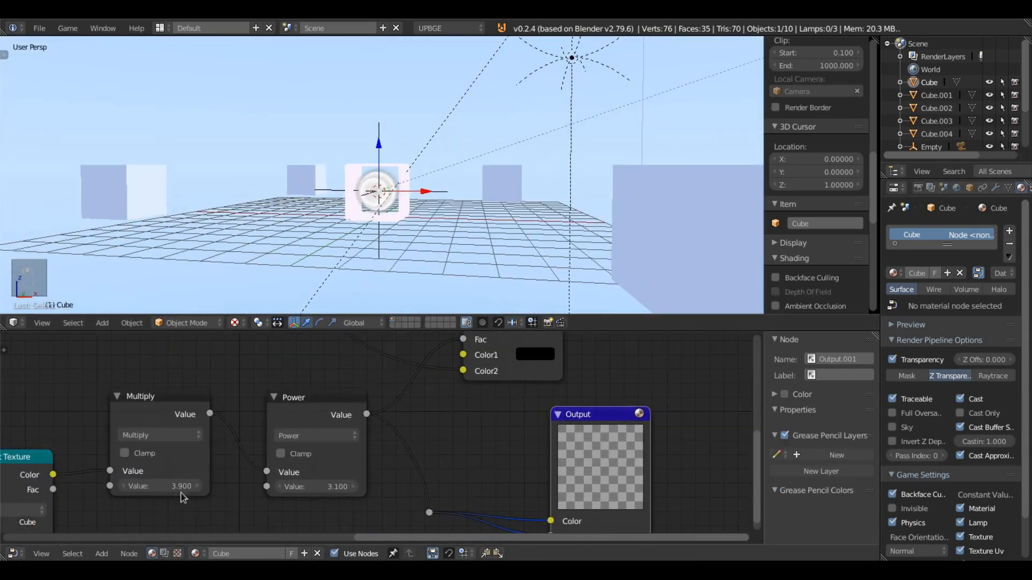
click(183, 493)
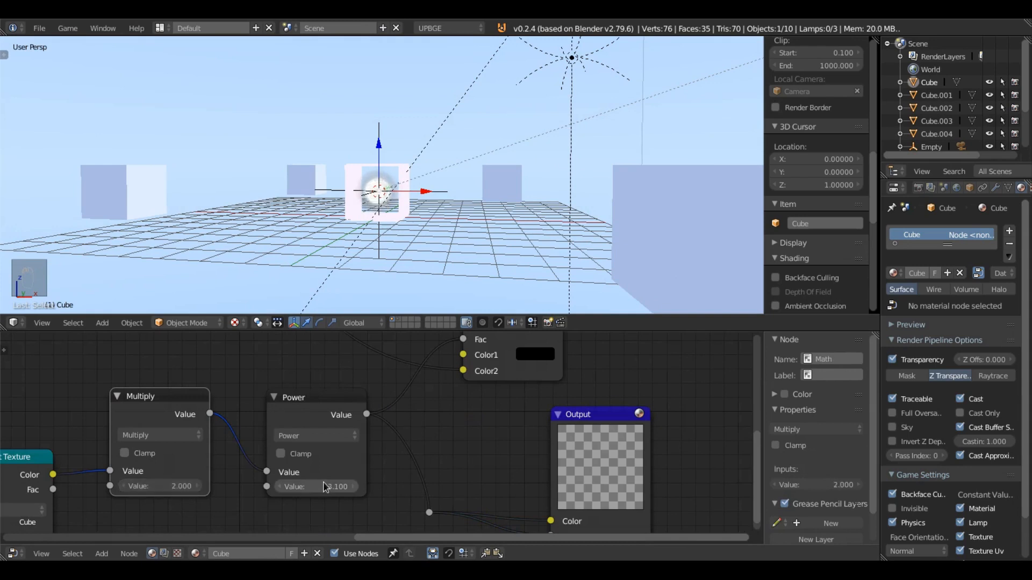
drag(298, 490, 305, 490)
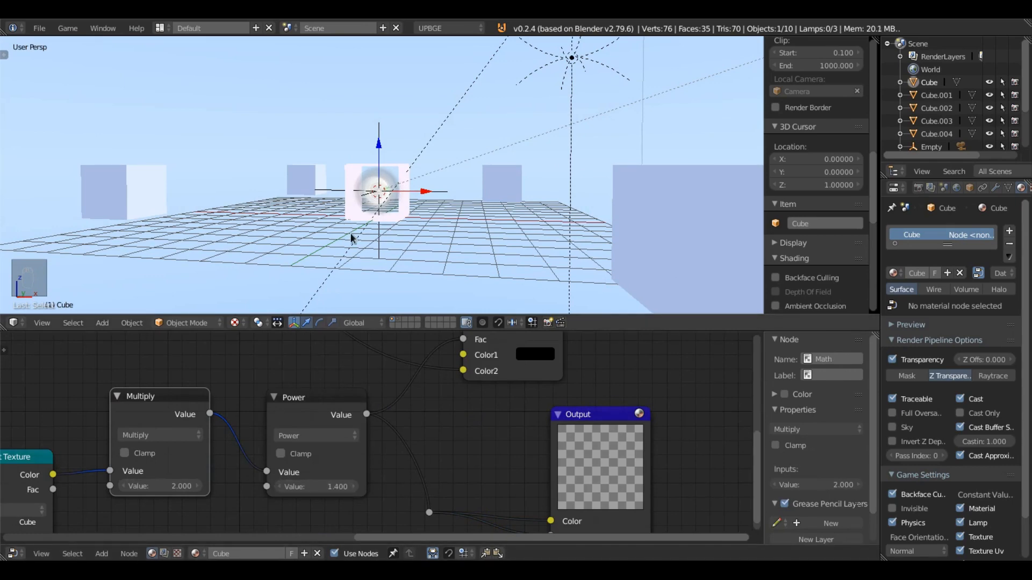
- Run the game from the camera view to examine the adjusted gradient sphere, and stop it
key(KP_0)
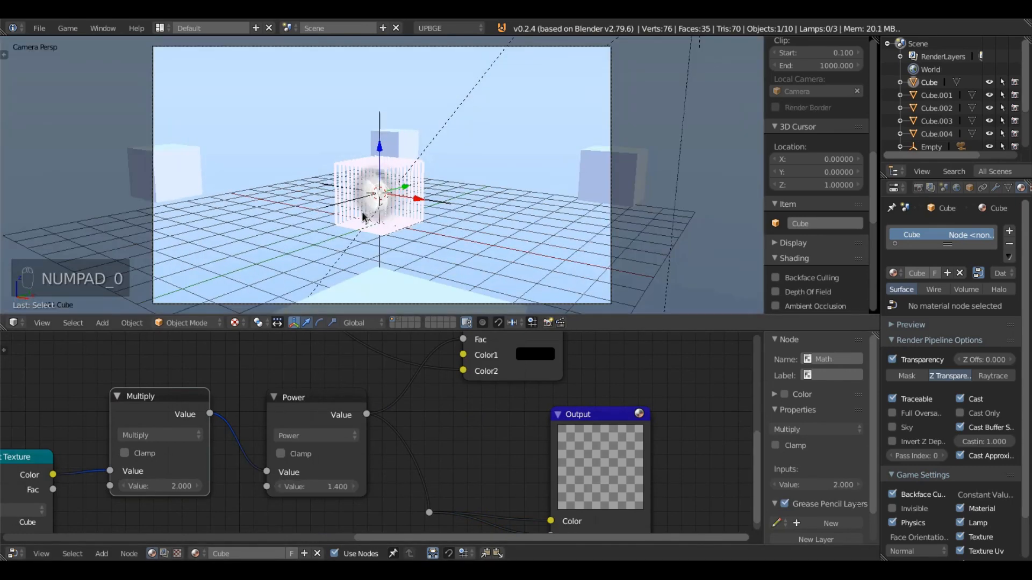
key(p)
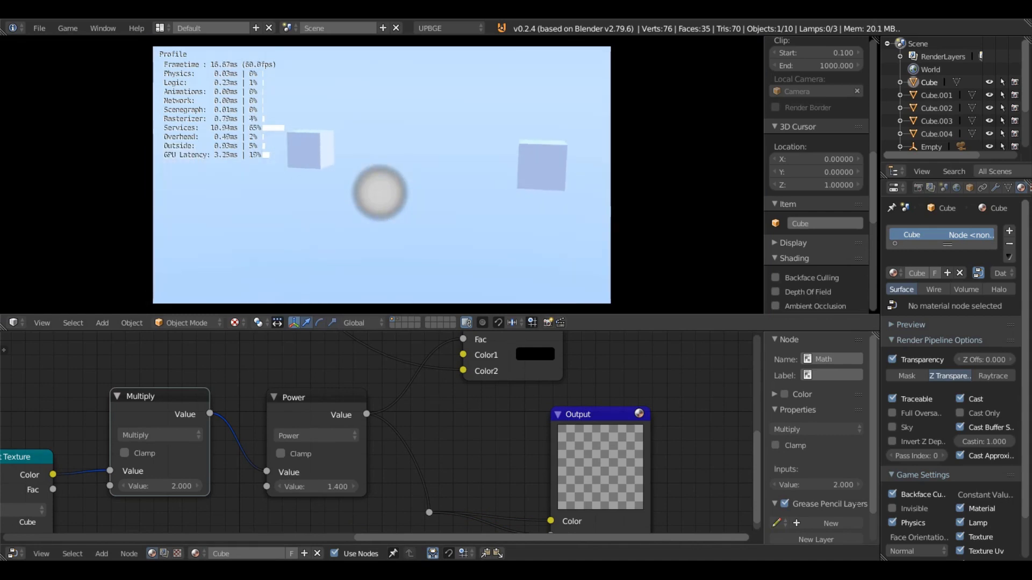
key(Escape)
- Make the upper Output node active again and test the combined material in the running game
middle_drag(494, 419, 337, 578)
click(502, 369)
key(p)
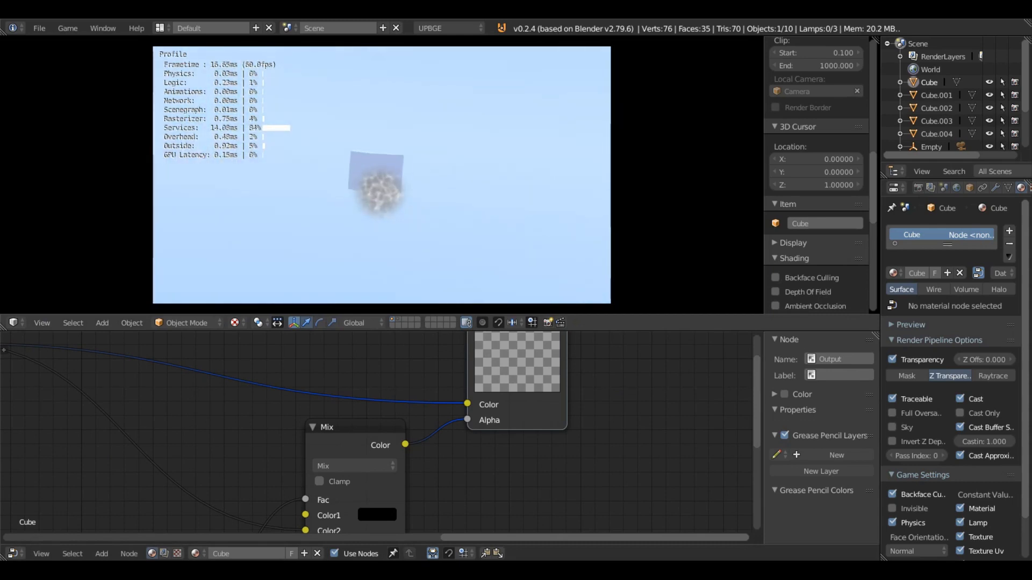
key(Escape)
- Move the upper Output node farther away and insert a ColorRamp on the link from Voronoi Color to Output Color
scroll(442, 442, down, 4)
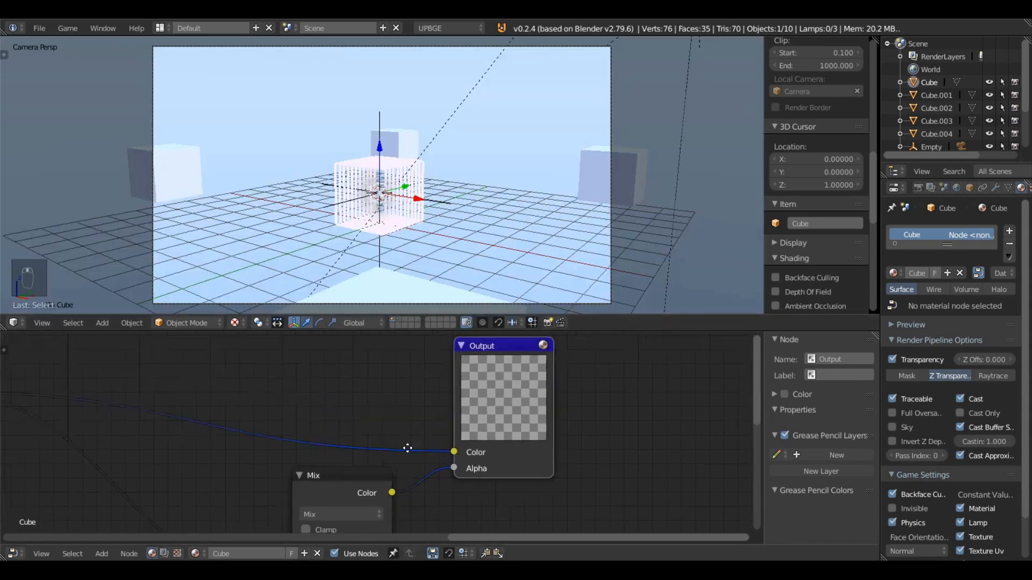
drag(504, 418, 563, 372)
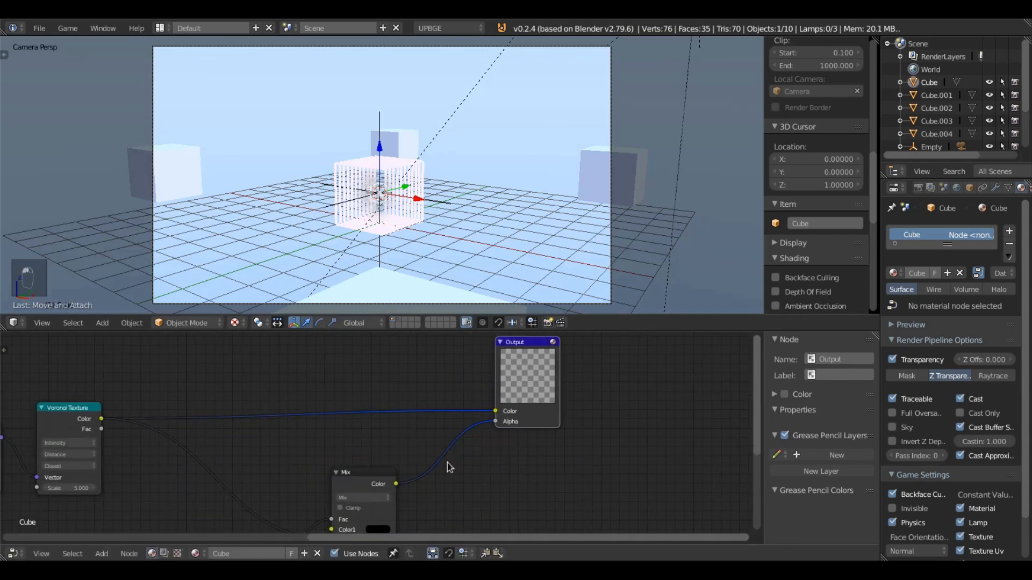
click(102, 554)
mouse_move(125, 476)
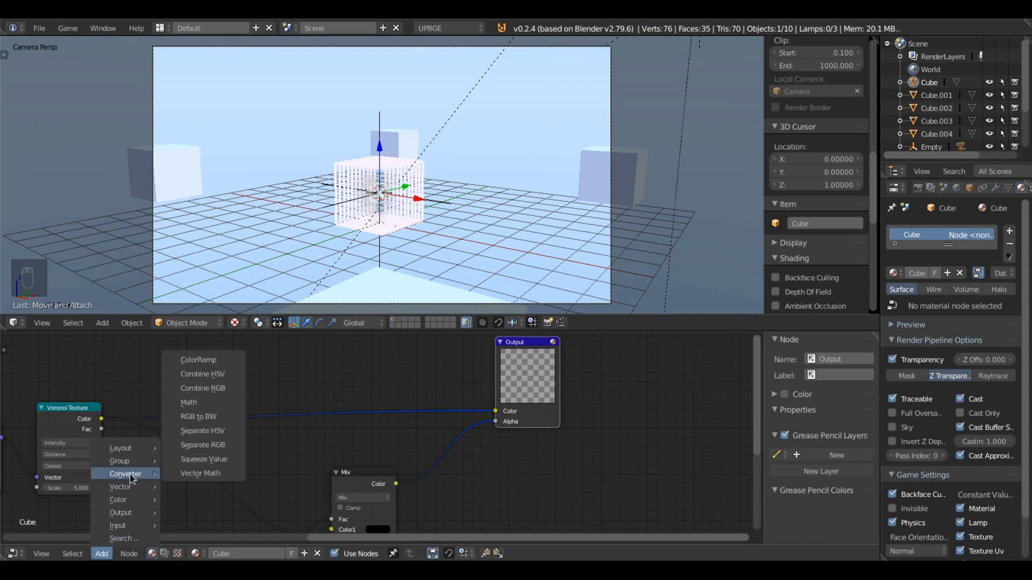
click(196, 359)
click(338, 352)
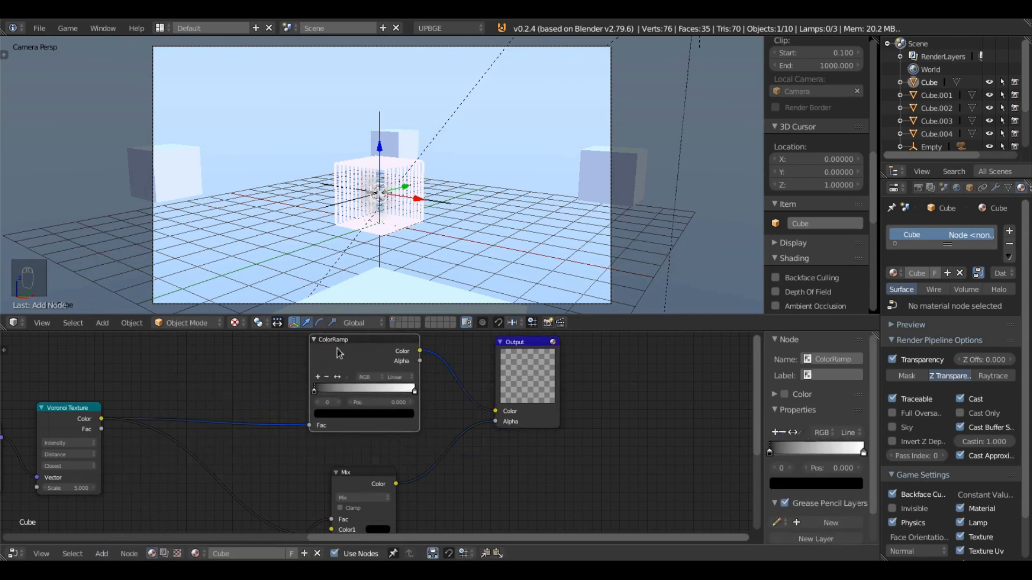
- Color the ramp's end stop yellow-orange and add a bright red middle stop at position 0.532
click(380, 414)
mouse_move(352, 326)
mouse_down()
mouse_move(350, 349)
mouse_move(320, 363)
mouse_move(296, 356)
mouse_up()
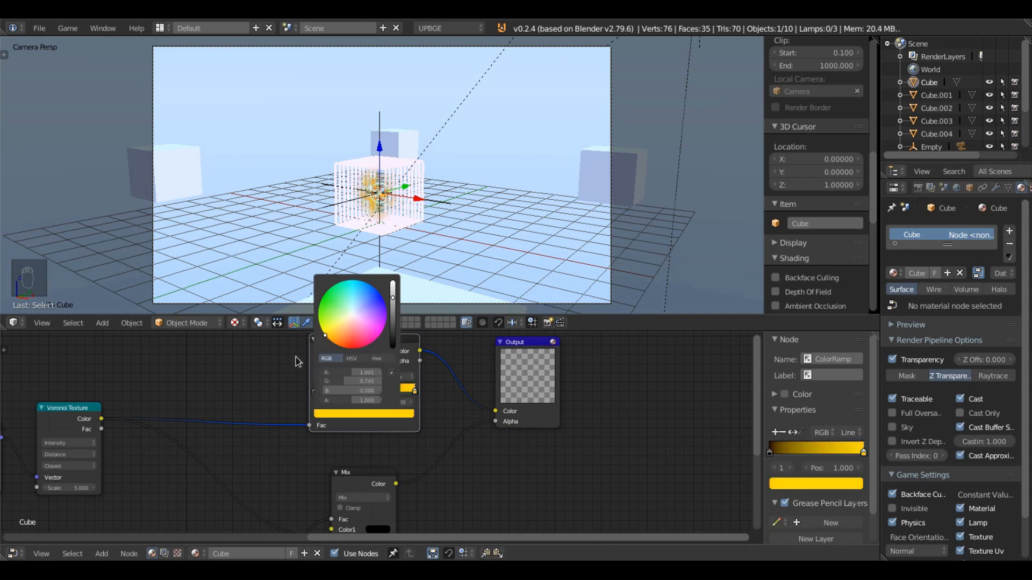
click(359, 415)
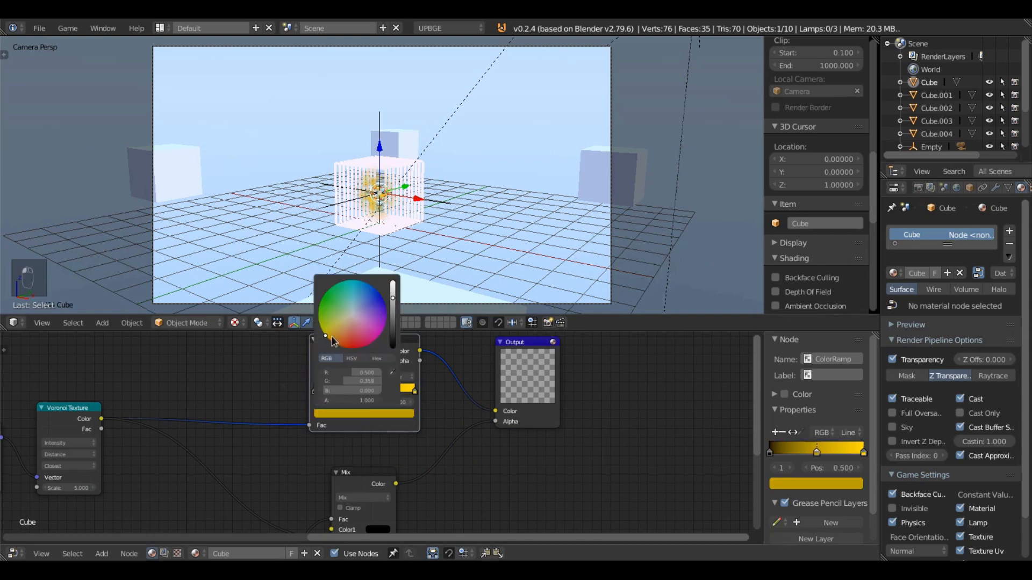
drag(332, 342, 348, 390)
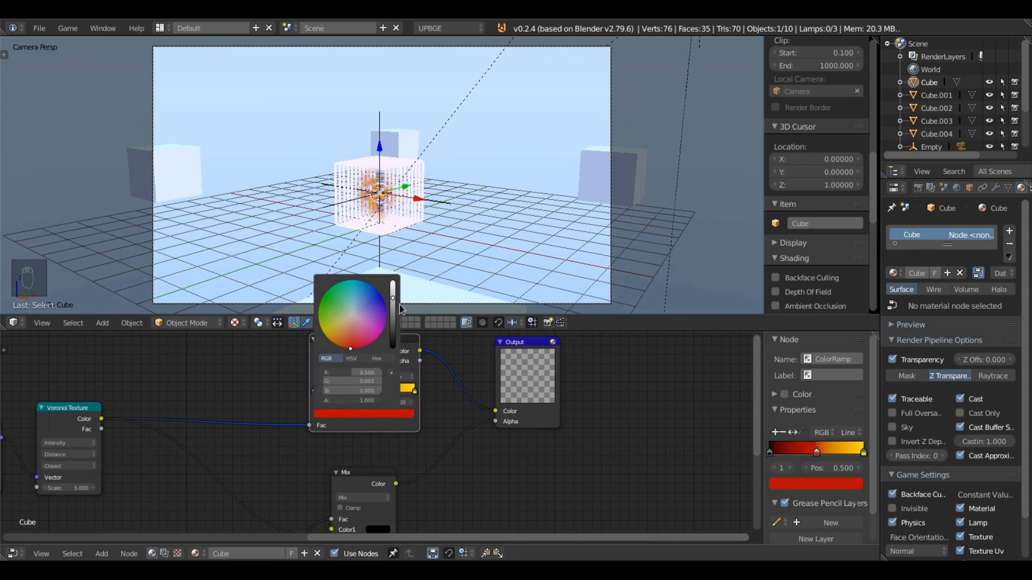
drag(395, 300, 394, 272)
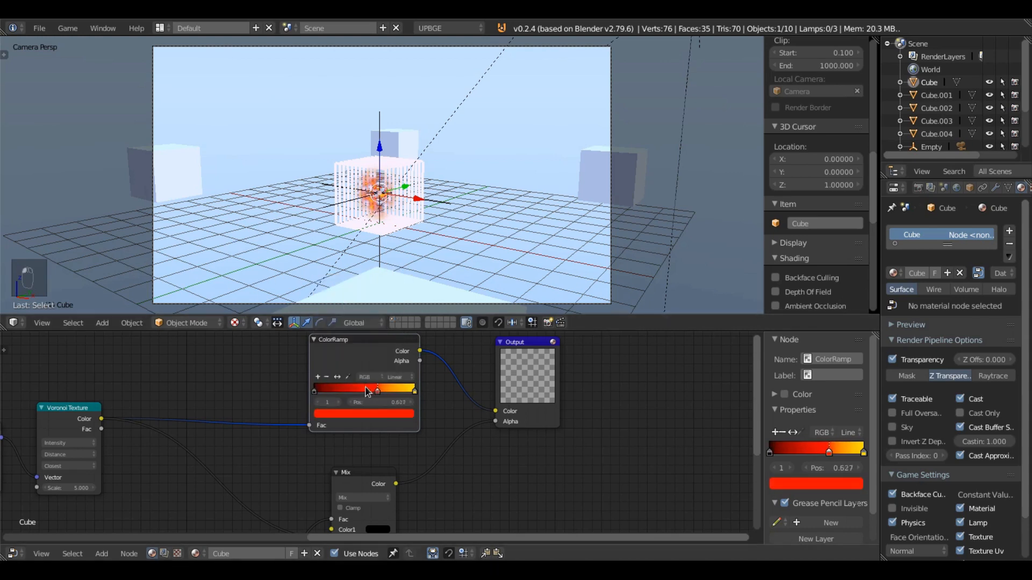
drag(367, 391, 368, 391)
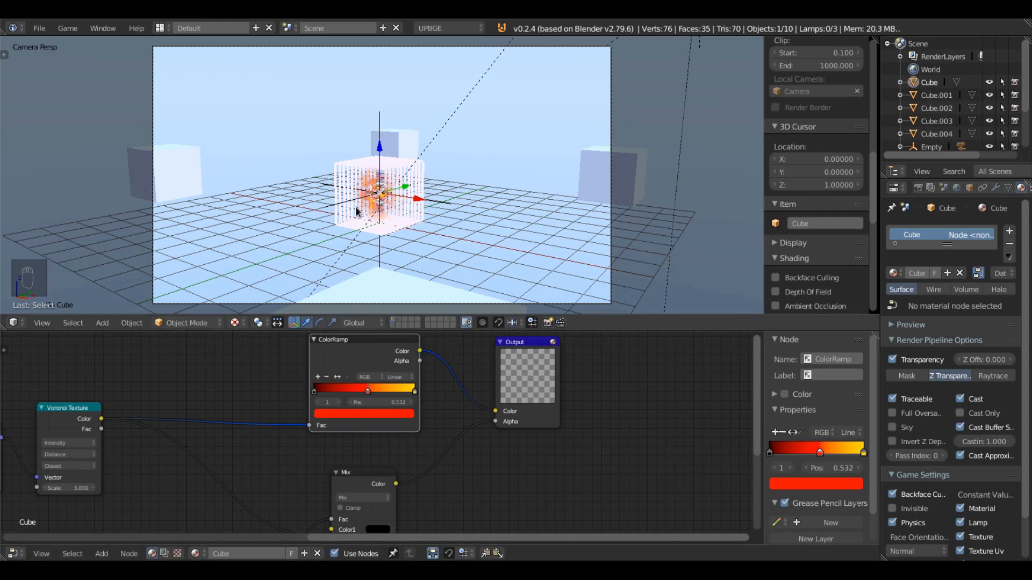
- Maximize the 3D view and run the game to examine the fiery sphere from the camera
key(shift+space)
scroll(465, 450, up, 4)
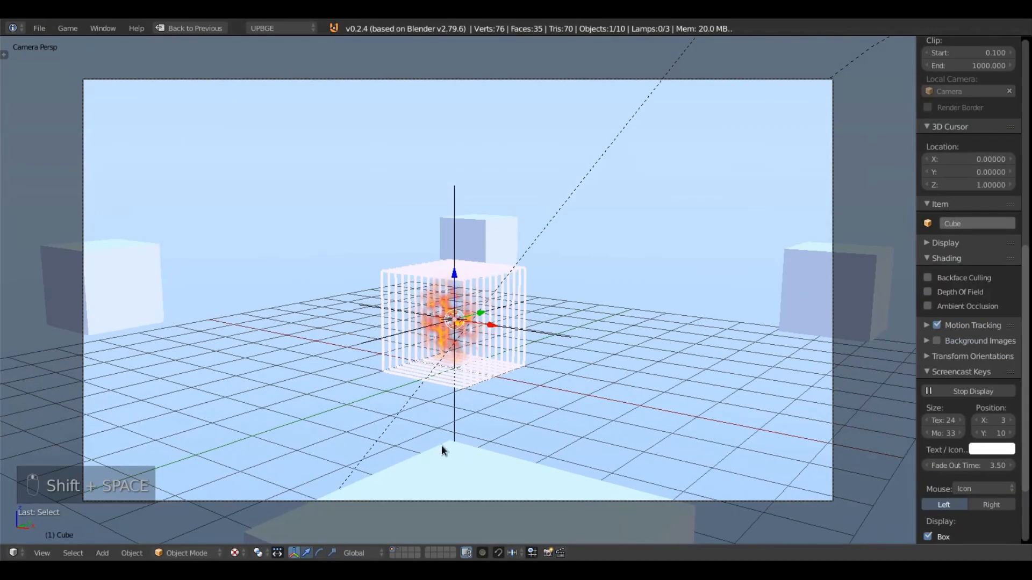
scroll(404, 393, down, 3)
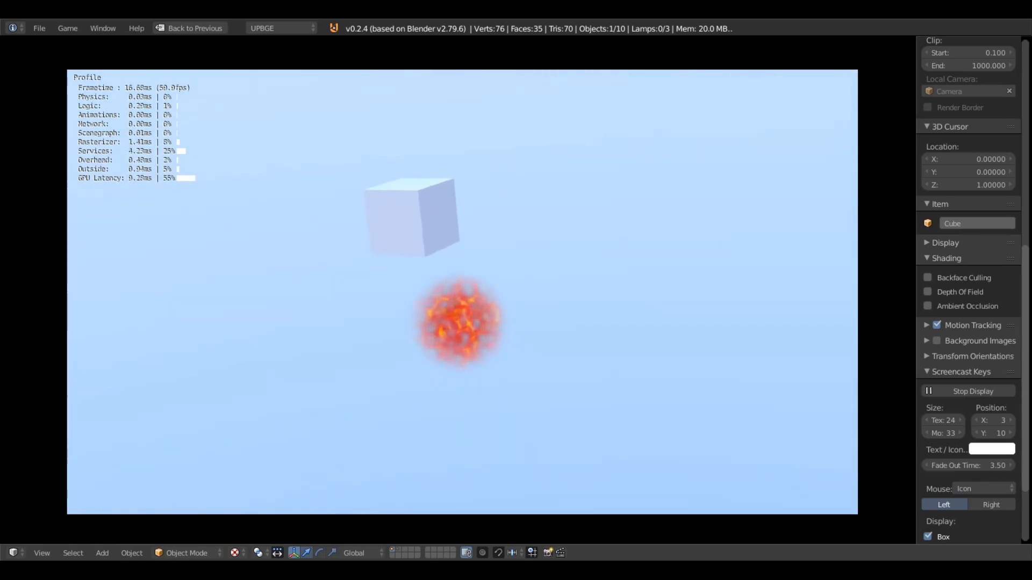
key(Escape)
- Restore the layout, maximize the node editor and examine the whole material node tree
key(shift+space)
key(shift+space)
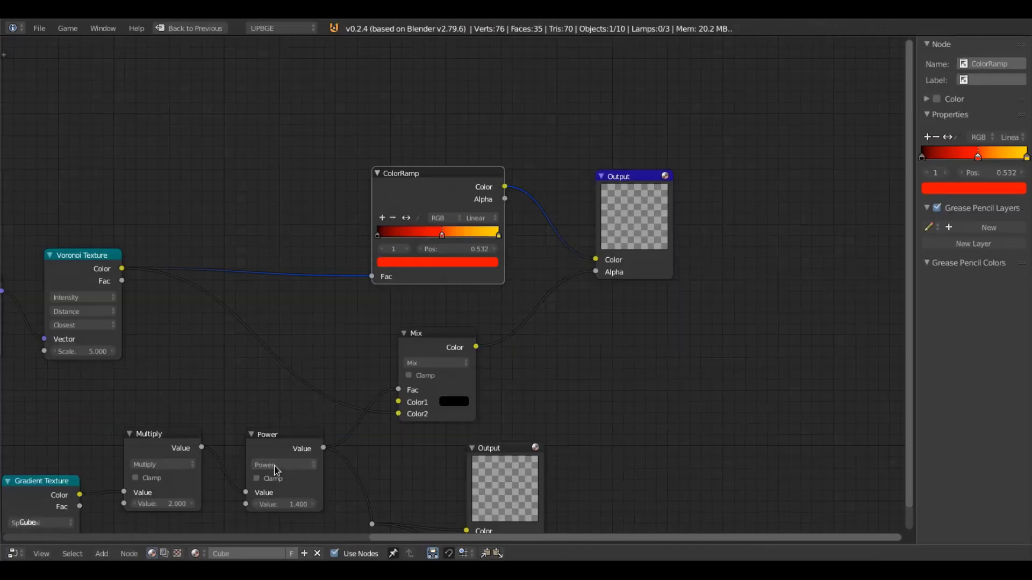
scroll(299, 398, down, 3)
scroll(327, 373, up, 3)
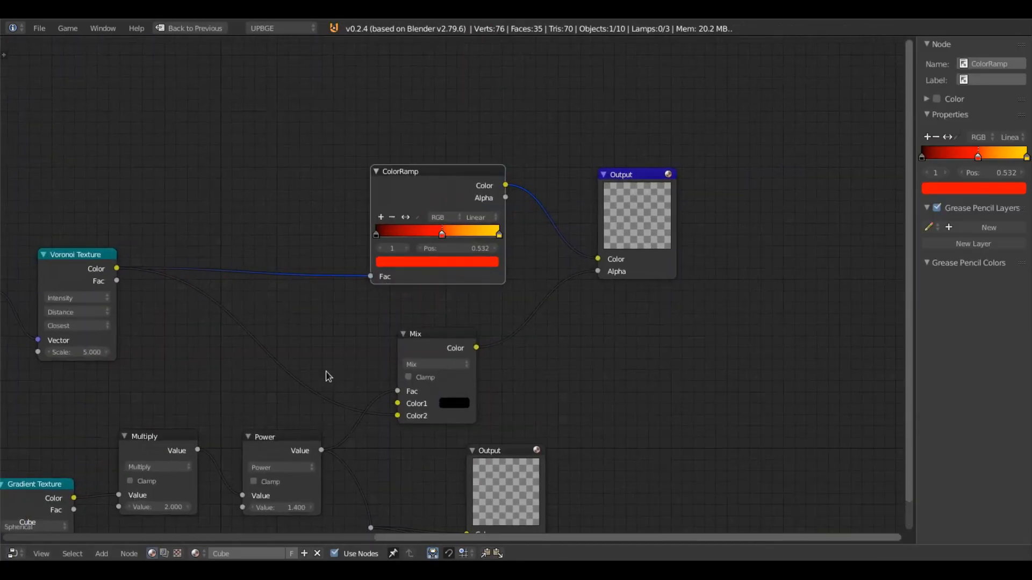
middle_drag(327, 374, 517, 368)
scroll(433, 348, down, 2)
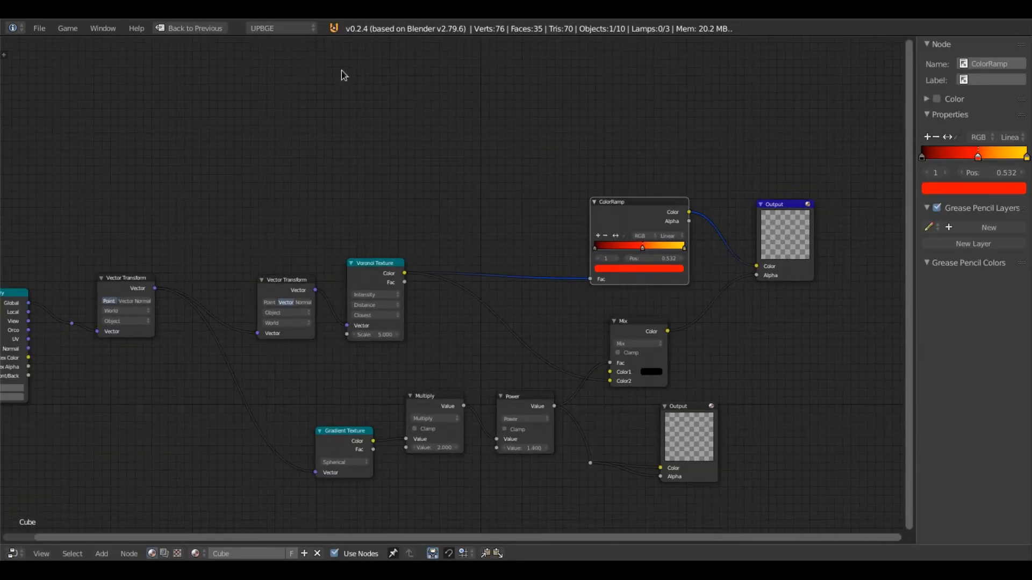
- Switch the render engine to Cycles Render and add a Wave Texture node above the Voronoi Texture
click(282, 28)
click(273, 73)
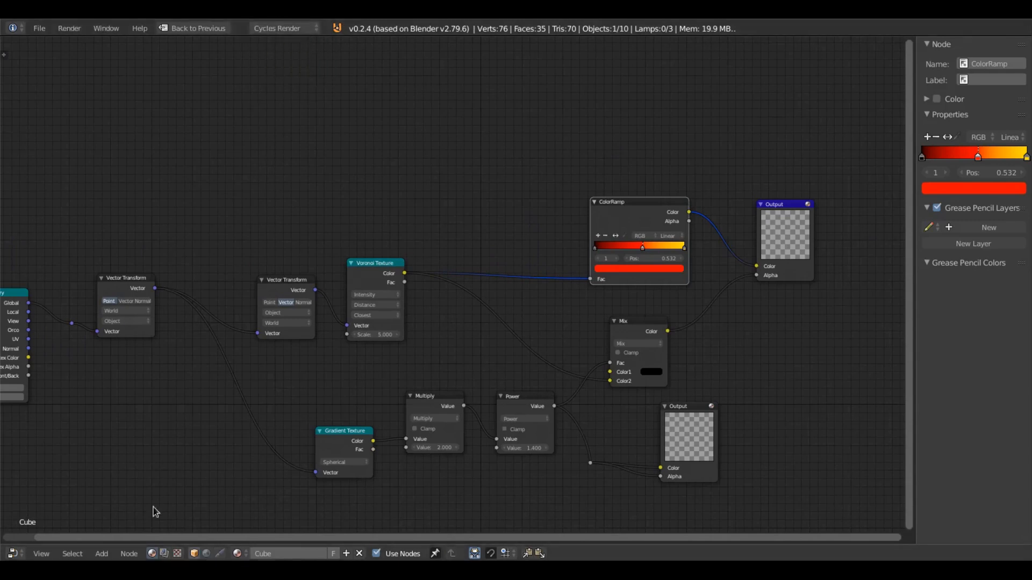
click(102, 554)
mouse_move(119, 488)
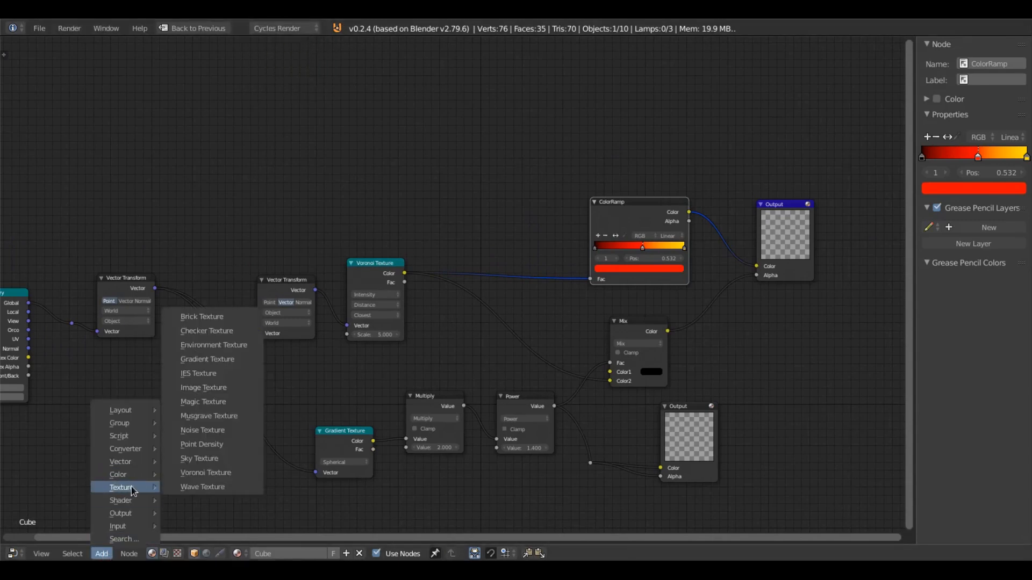
click(215, 487)
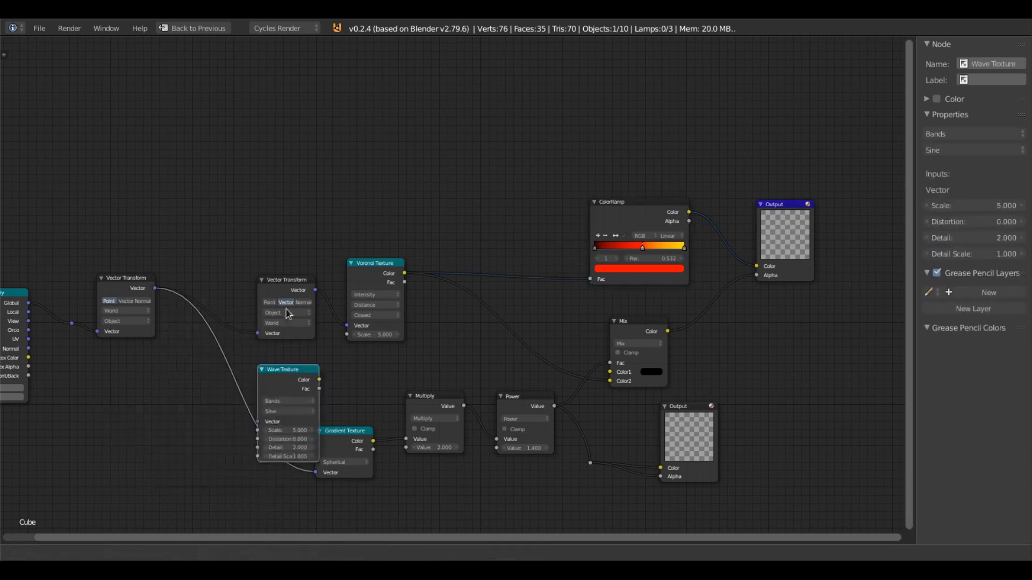
click(373, 152)
- Restore the full editor layout and switch the render engine back to UPBGE
key(shift+space)
key(shift+space)
key(shift+space)
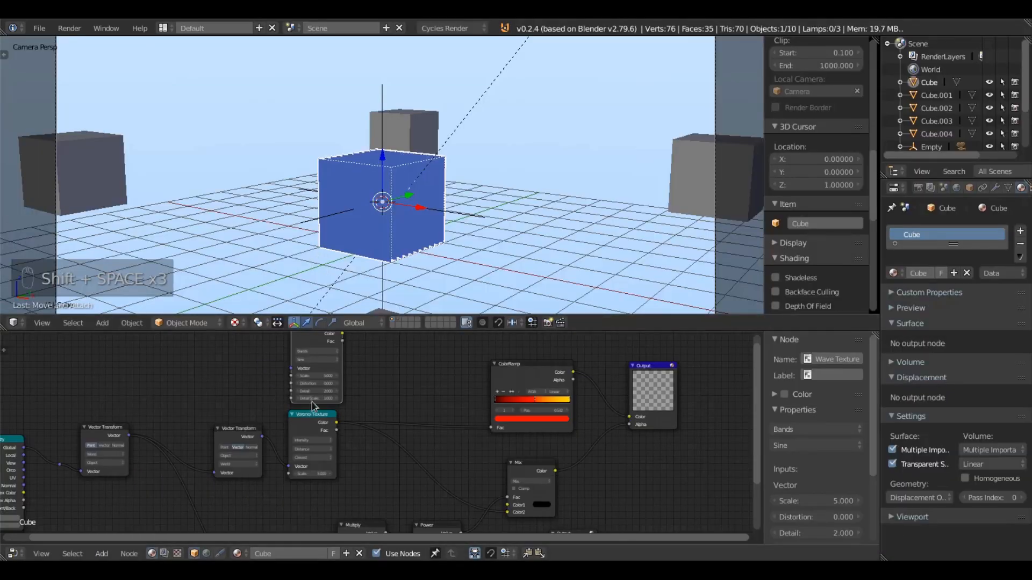
click(446, 27)
click(433, 58)
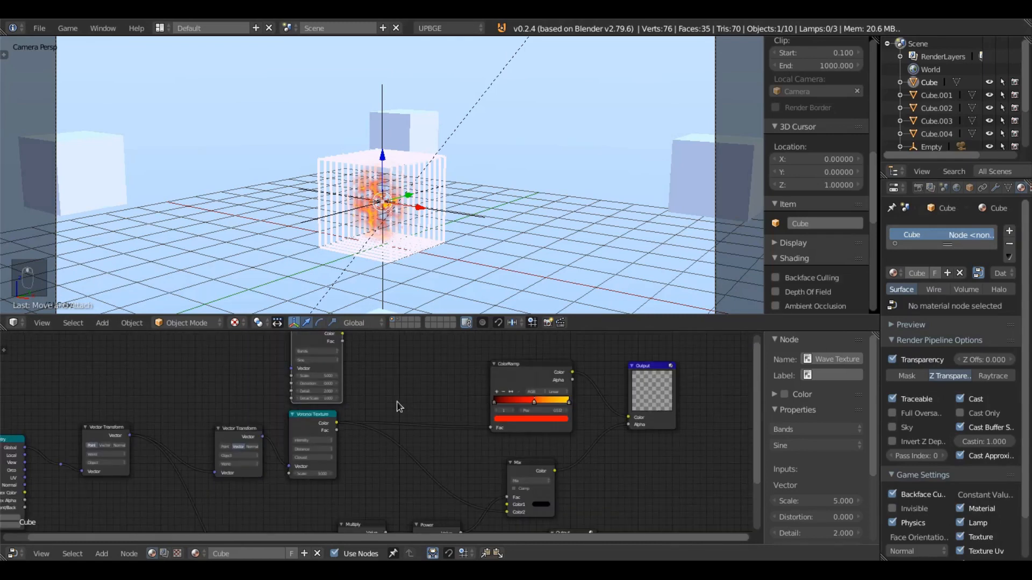
- Detach the Voronoi Texture's color links at a reroute point and feed that point from the Wave Texture's Color output
middle_drag(380, 472, 443, 521)
ctrl+right_drag(430, 449, 422, 484)
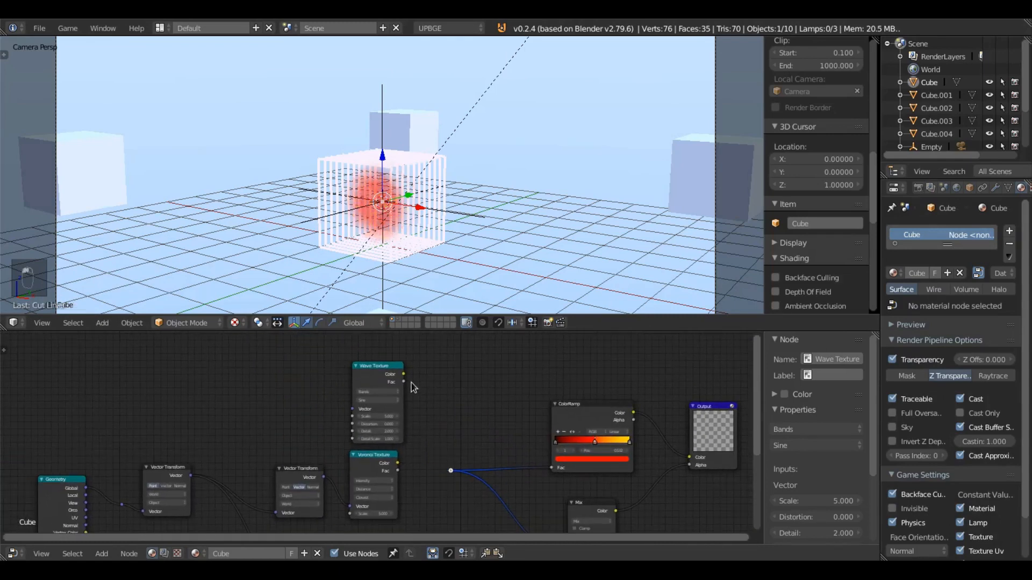
middle_drag(440, 480, 492, 466)
- Move the second Vector Transform up, connect it to the Wave Texture's Vector input instead of the Voronoi's, and test the game
drag(349, 459, 318, 393)
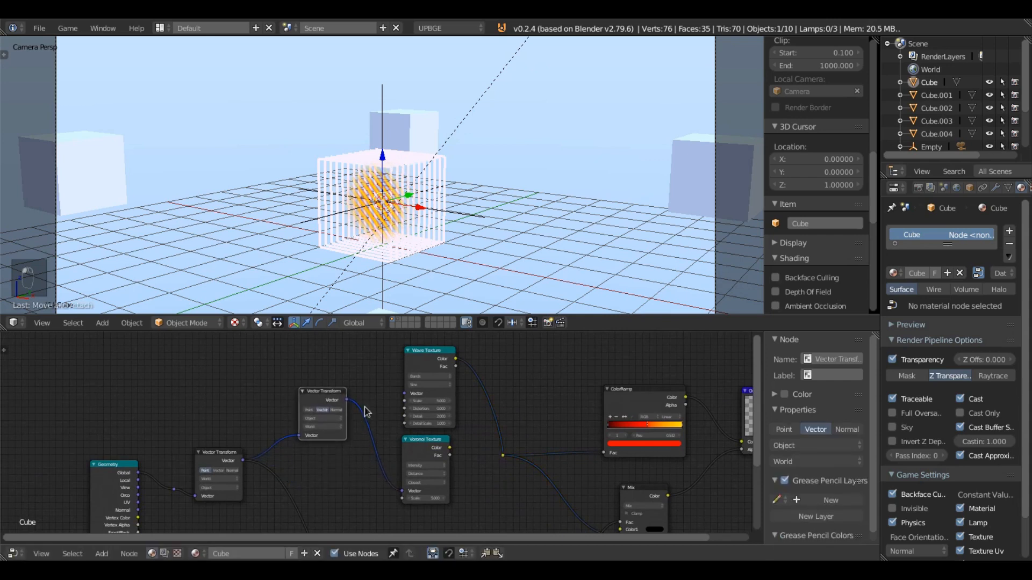
ctrl+right_drag(379, 408, 351, 403)
drag(351, 405, 406, 395)
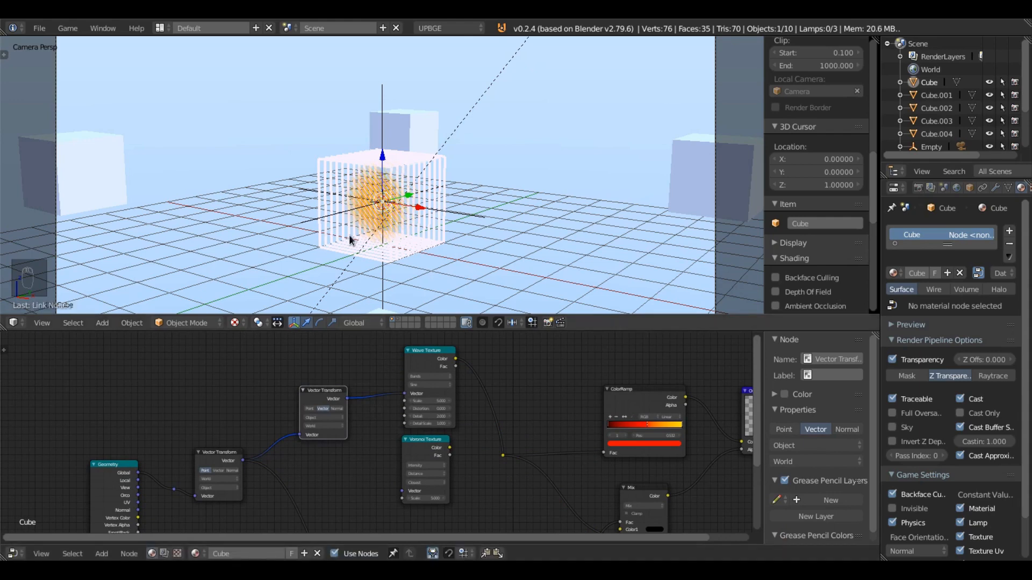
key(p)
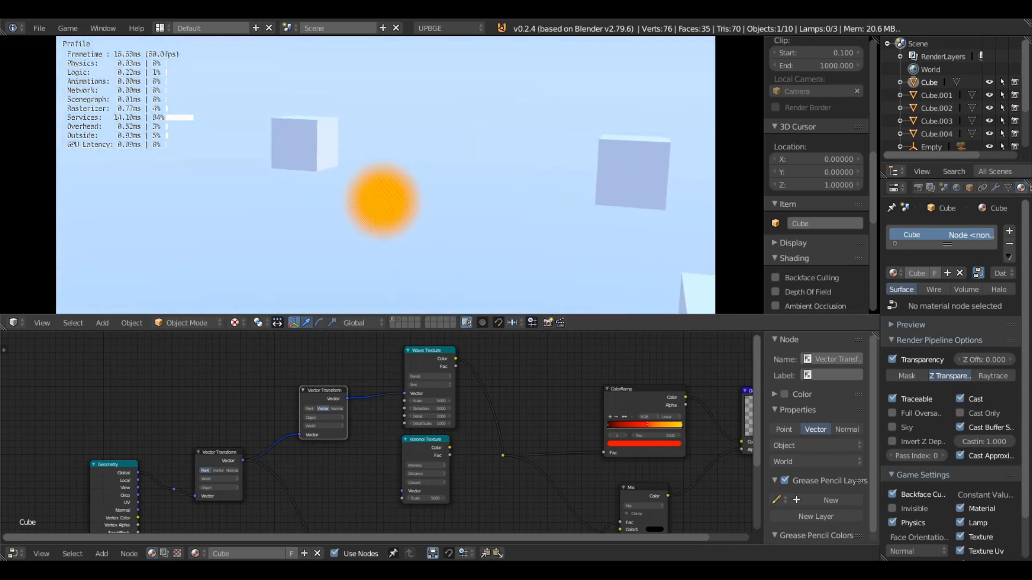
key(Escape)
- Set the Wave Texture's scale to 1 and run the game to inspect the striped sphere
scroll(393, 429, up, 3)
scroll(393, 434, up, 3)
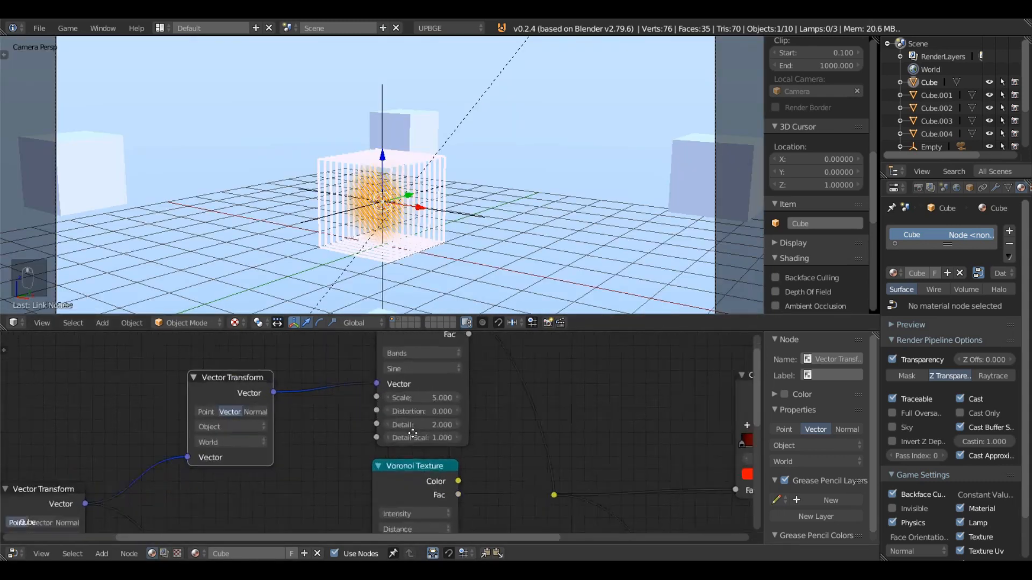
click(422, 386)
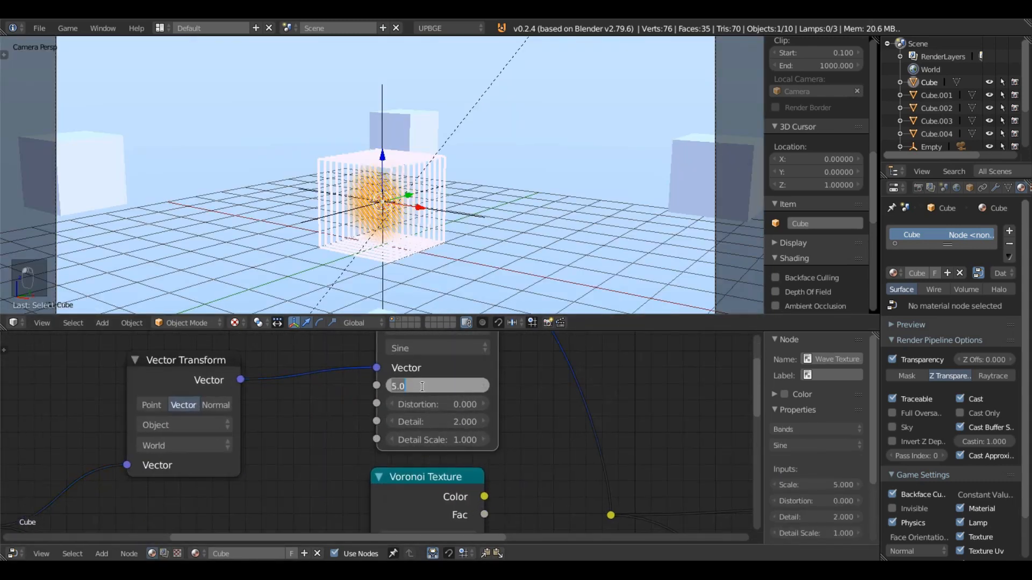
text(1)
key(Return)
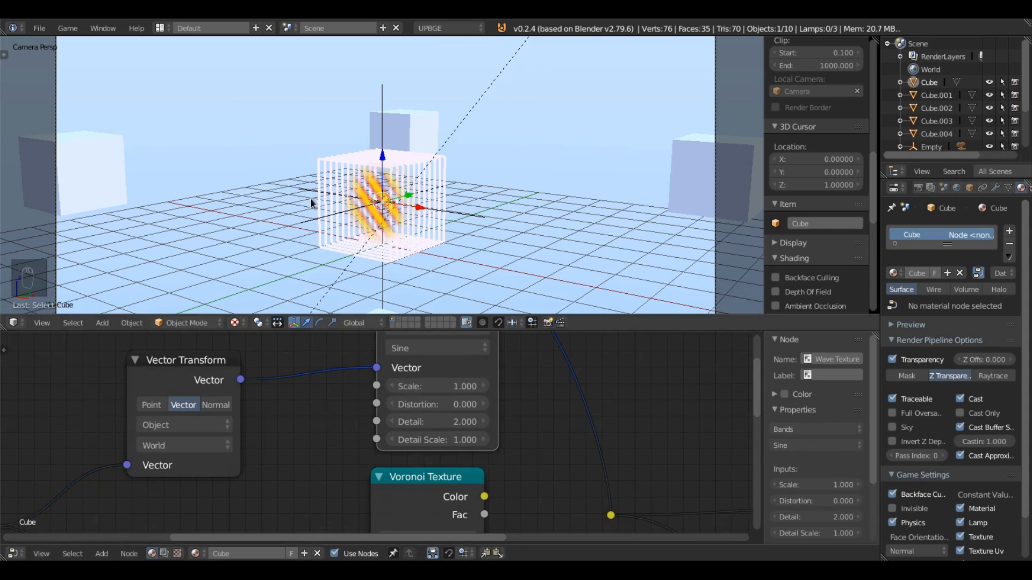
key(p)
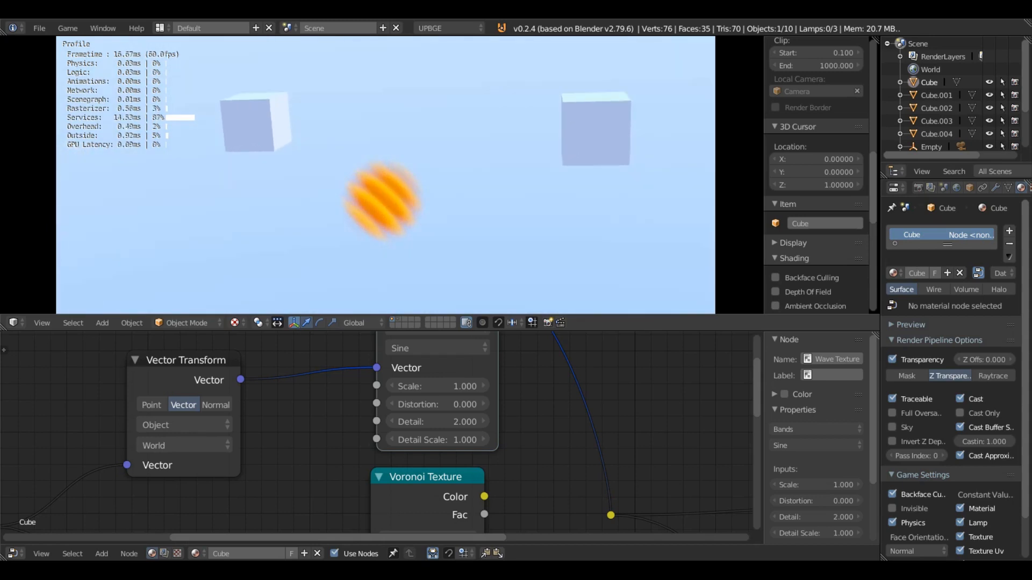
key(Escape)
- Move the reroute point up toward the ColorRamp and nudge the Voronoi Texture slightly beneath the Wave Texture
scroll(371, 433, down, 2)
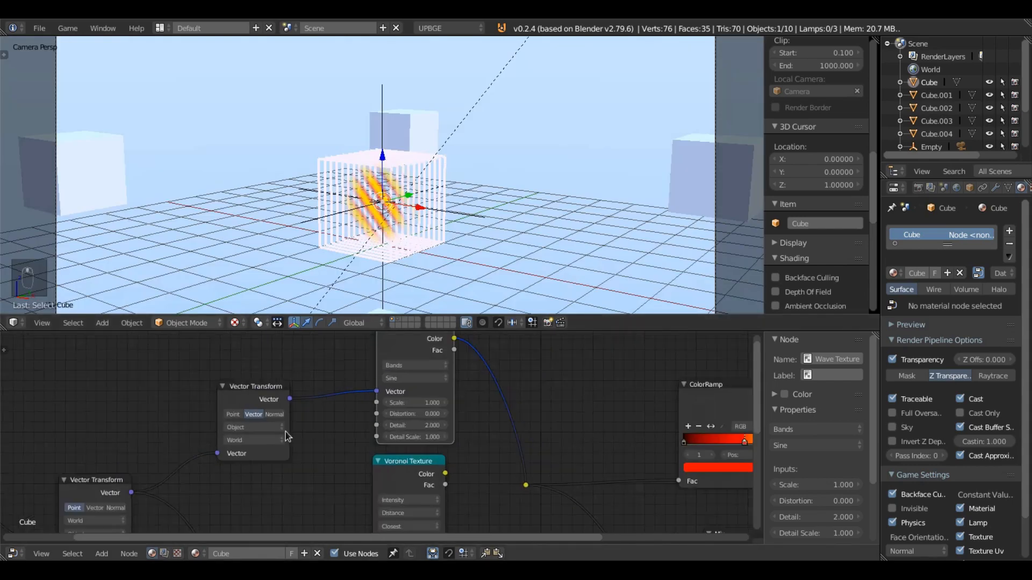
scroll(340, 420, down, 6)
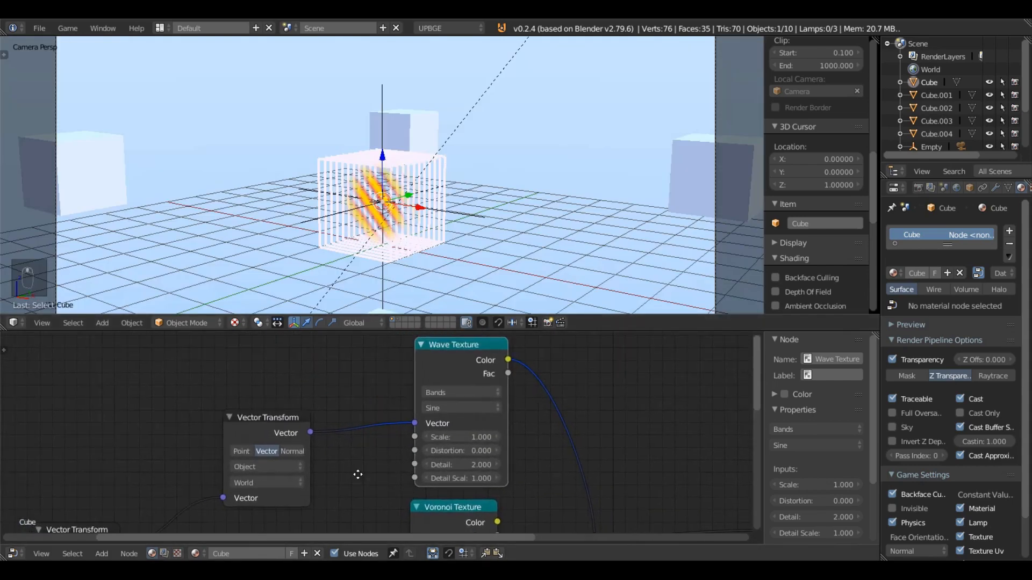
scroll(433, 466, up, 3)
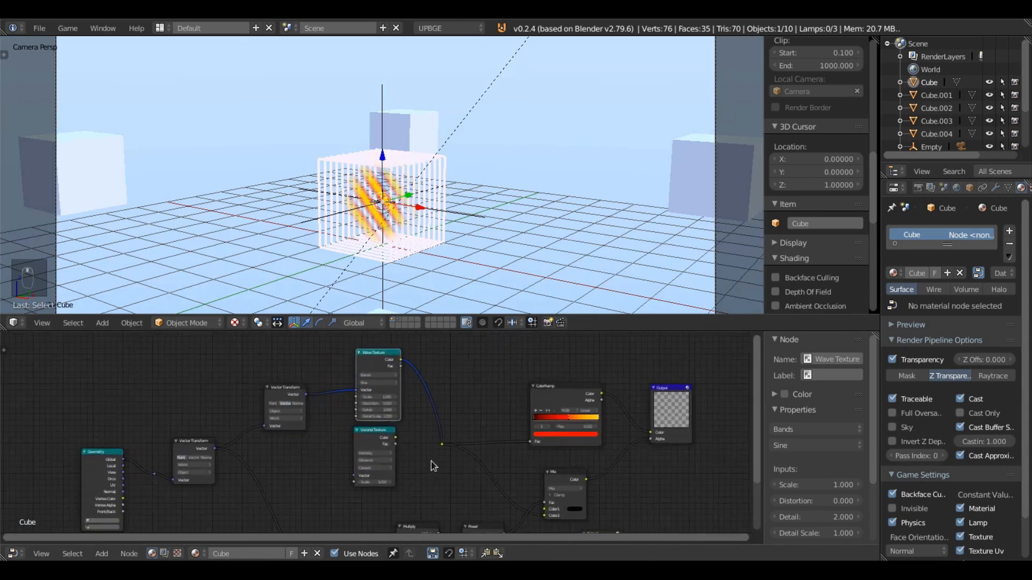
scroll(319, 438, up, 2)
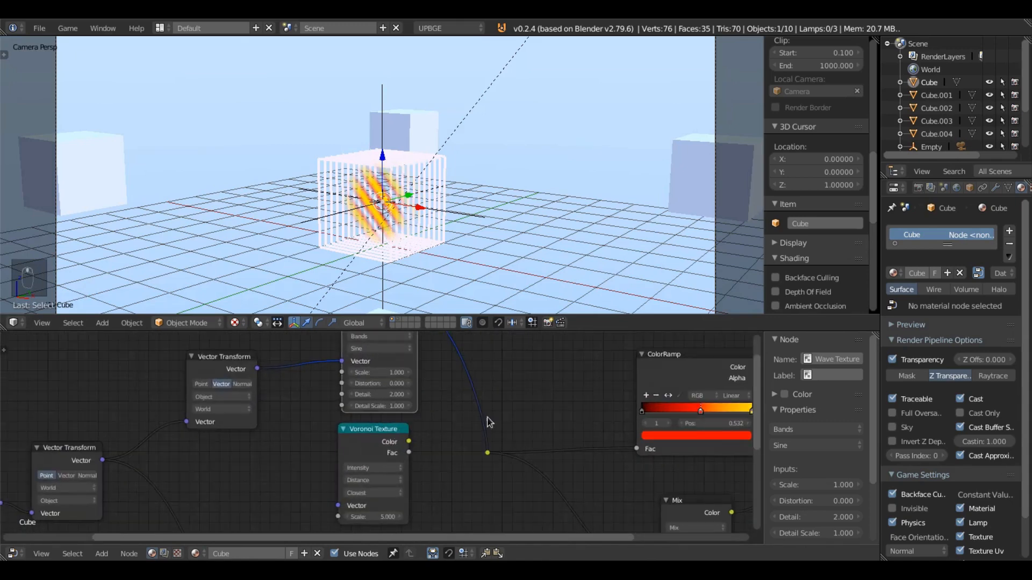
click(487, 453)
key(g)
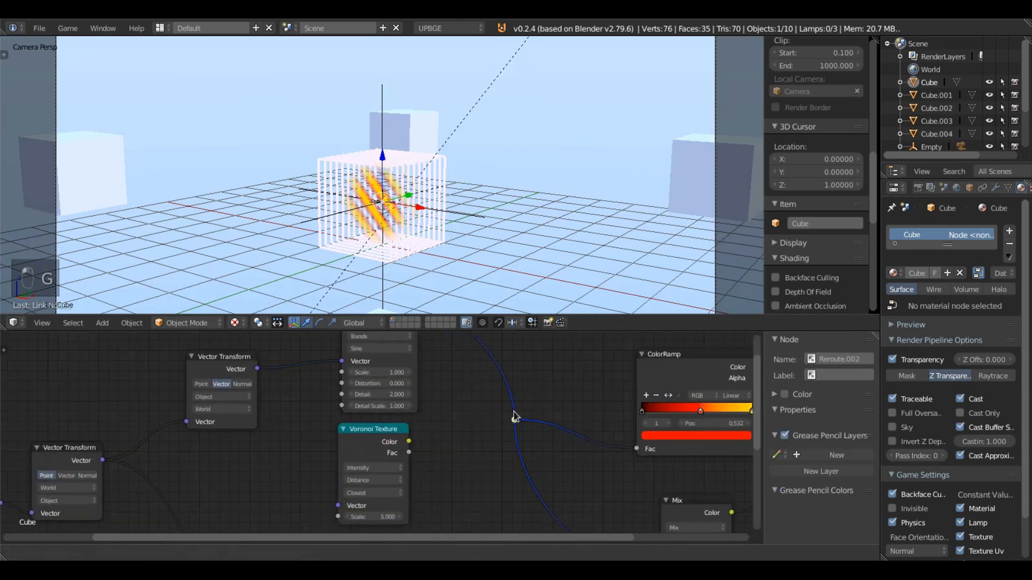
click(521, 411)
scroll(520, 411, down, 6)
scroll(451, 449, up, 5)
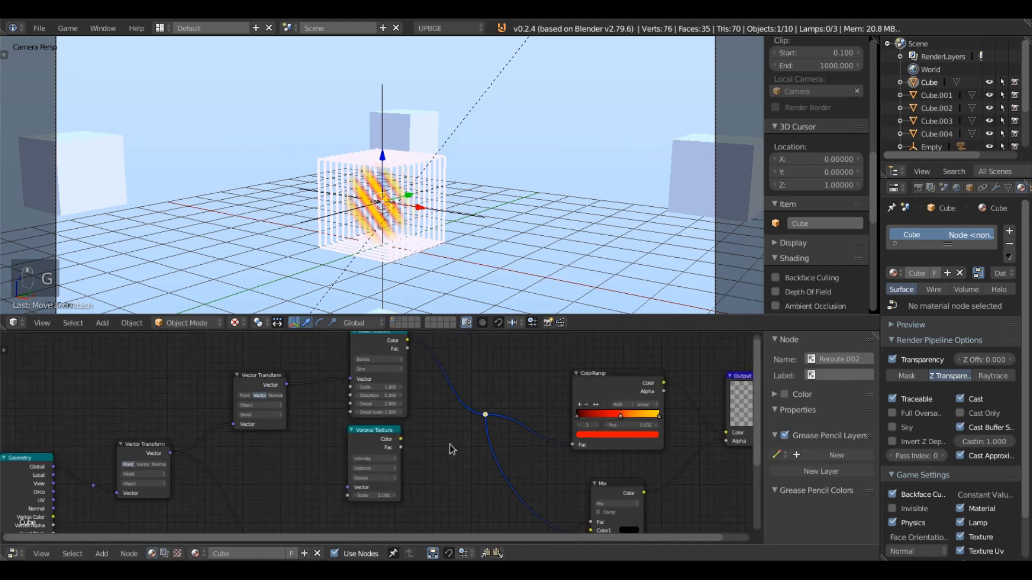
drag(365, 438, 374, 439)
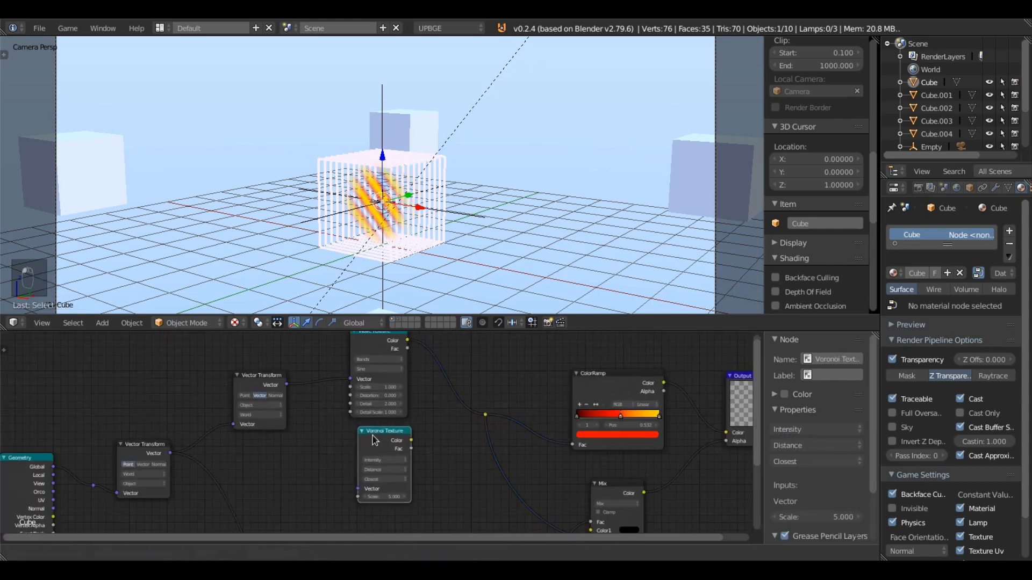
- Examine the complete material node tree, from the Geometry node through the textures to both Output nodes
scroll(387, 444, up, 2)
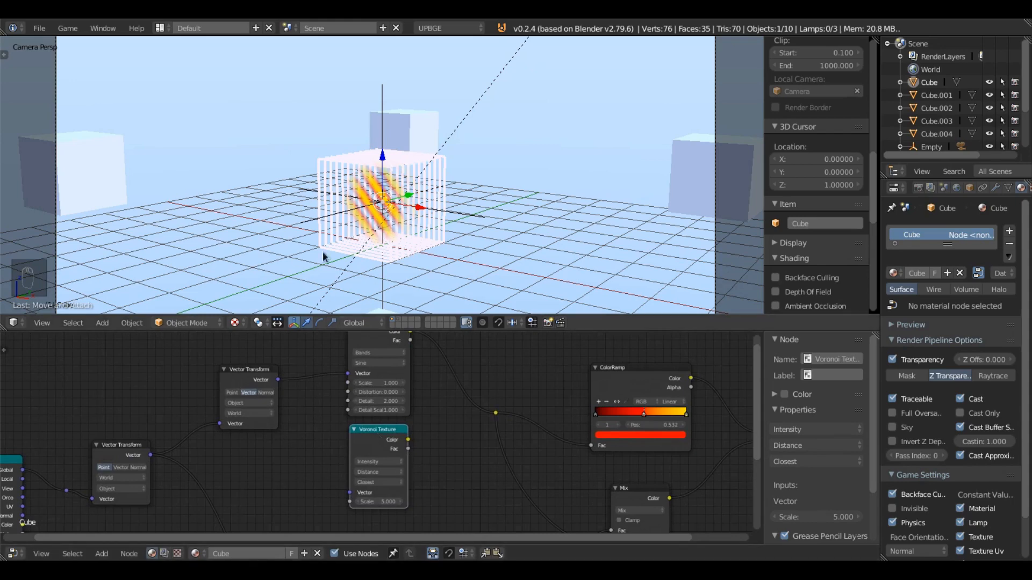
scroll(376, 511, down, 4)
scroll(477, 466, up, 2)
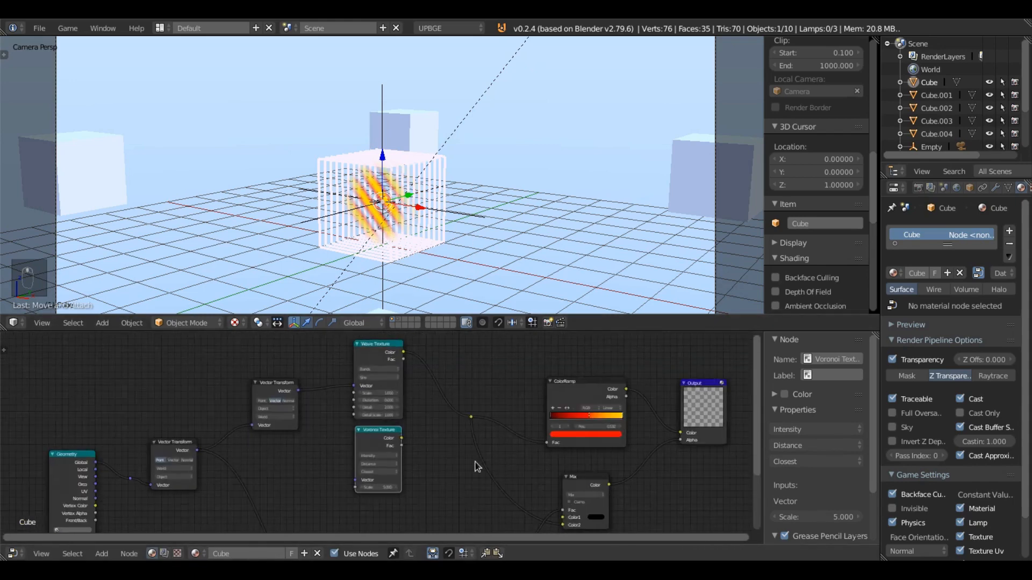
scroll(477, 466, down, 3)
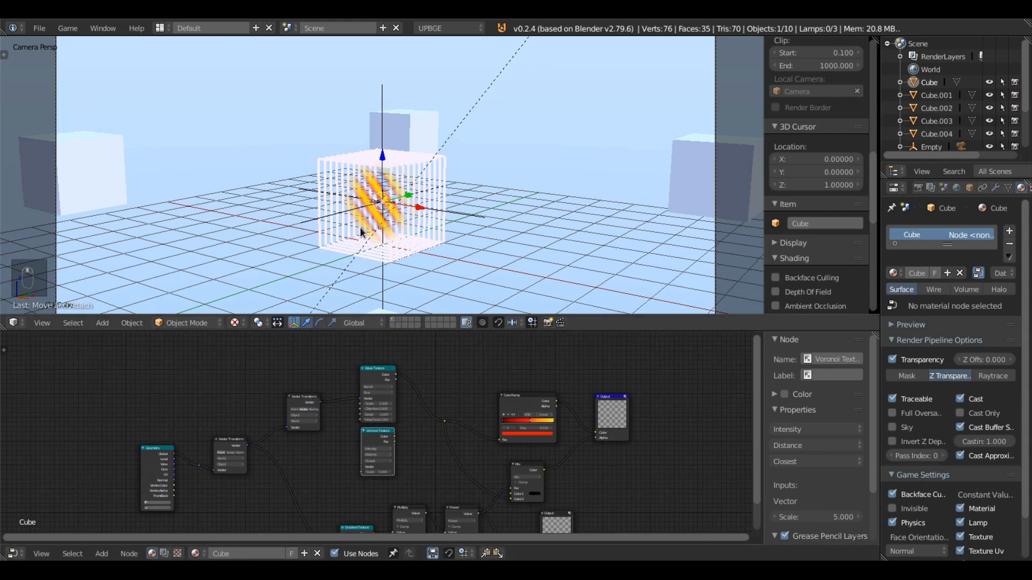
scroll(457, 451, down, 3)
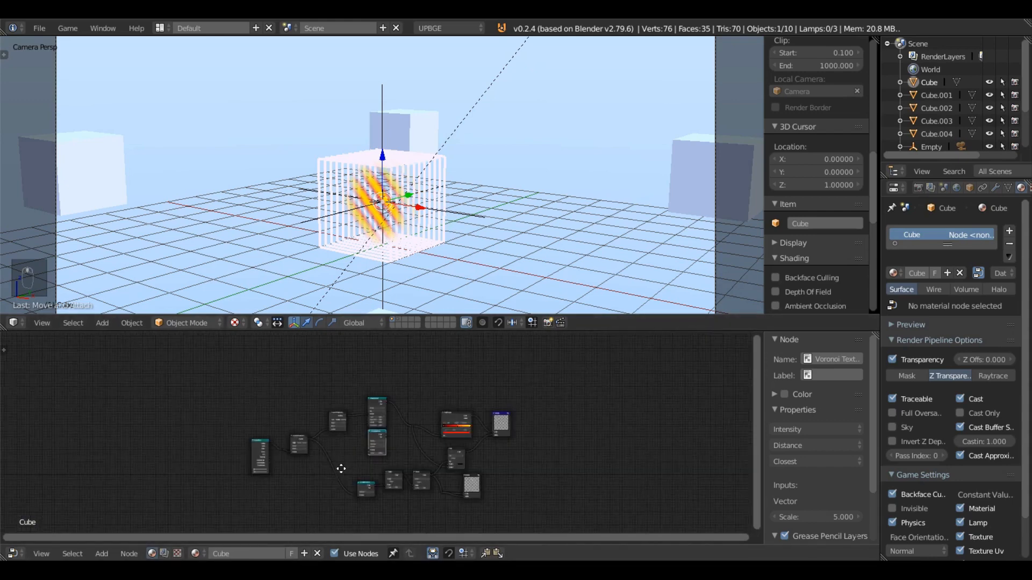
scroll(400, 452, up, 4)
scroll(400, 452, up, 3)
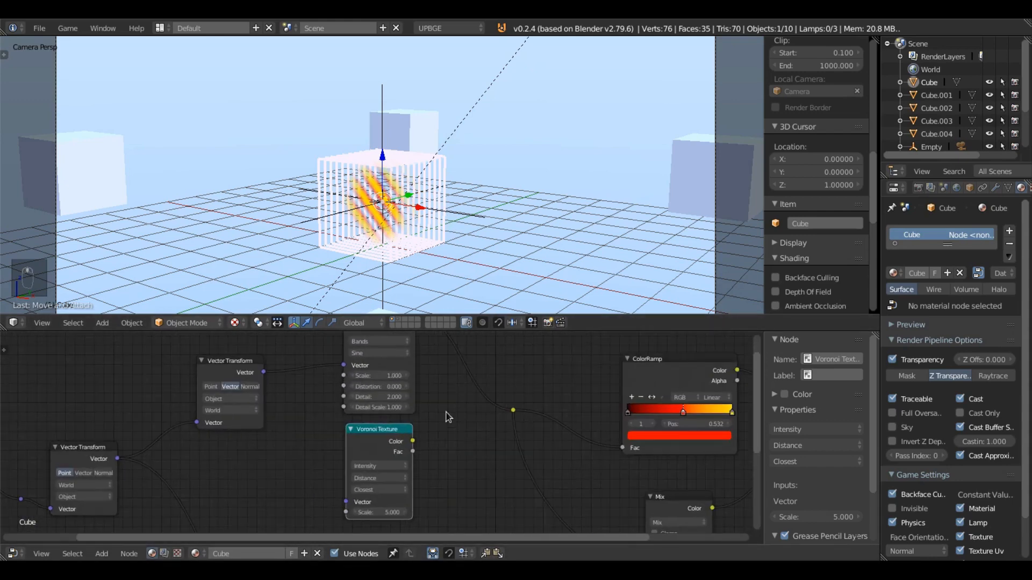
scroll(409, 439, down, 5)
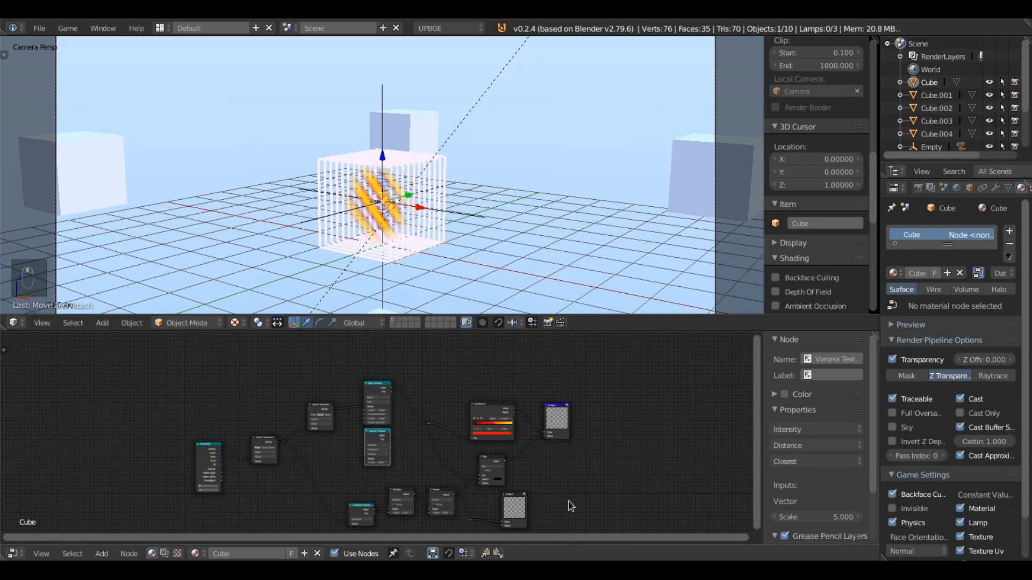